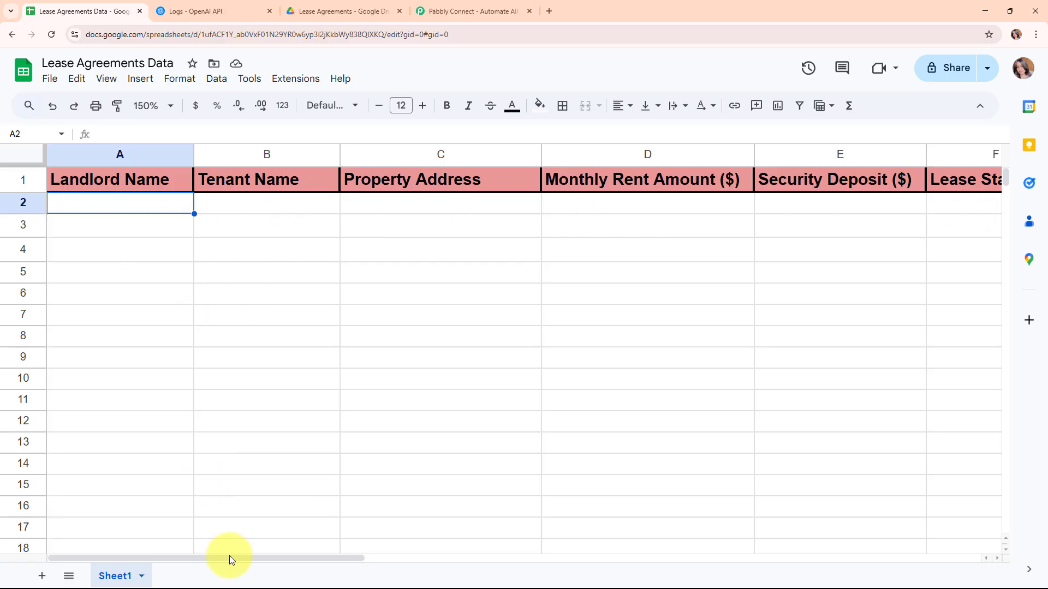
# - Review the column headers of the Lease Agreements Data sheet, the OpenAI logs page and the Lease Agreements folder in Google Drive
pyautogui.moveTo(273, 559); pyautogui.dragTo(201, 565)
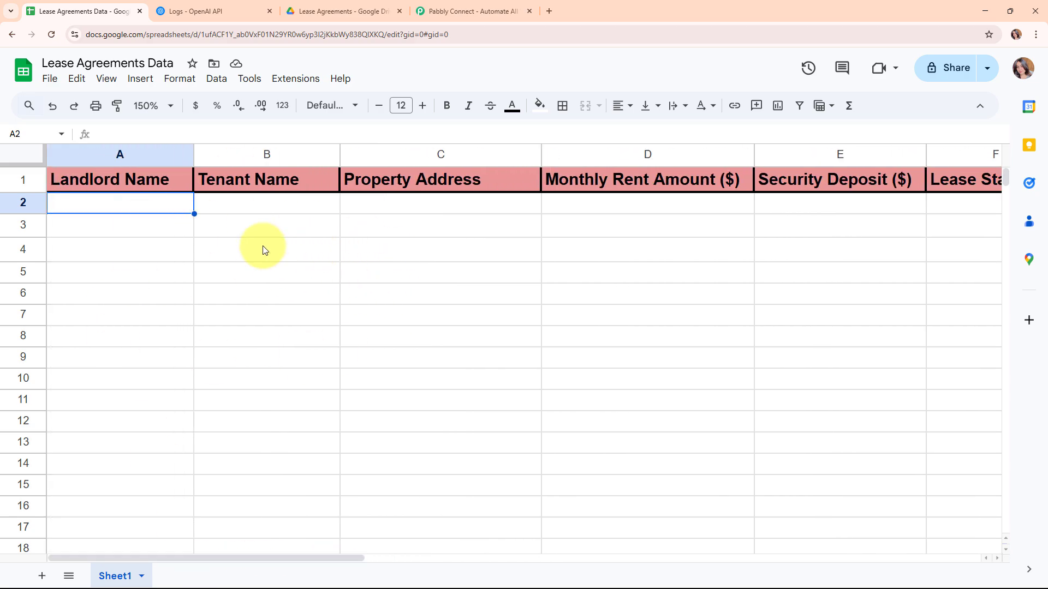
pyautogui.click(231, 18)
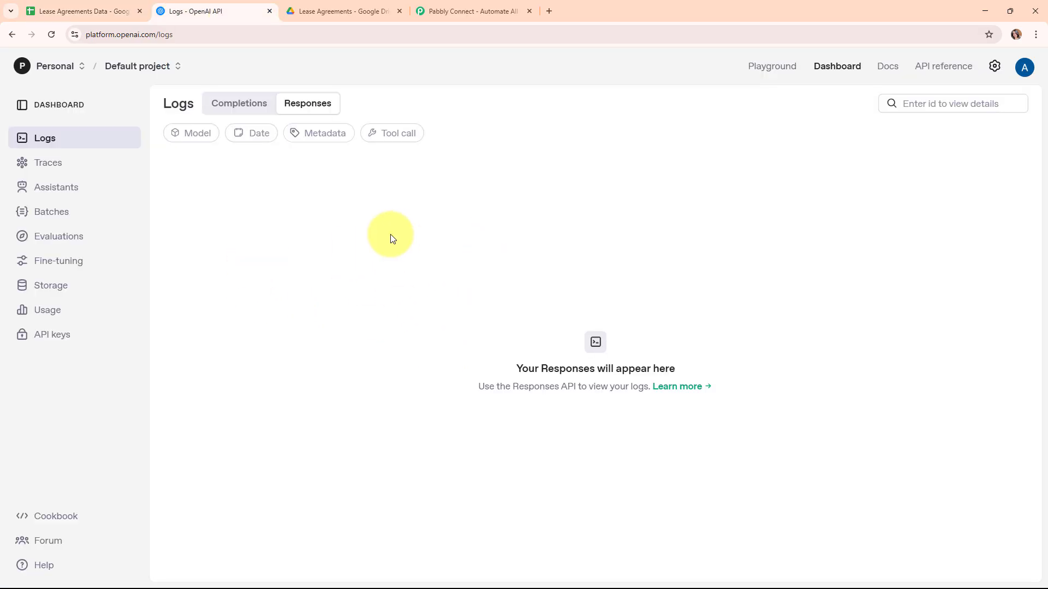
pyautogui.click(341, 10)
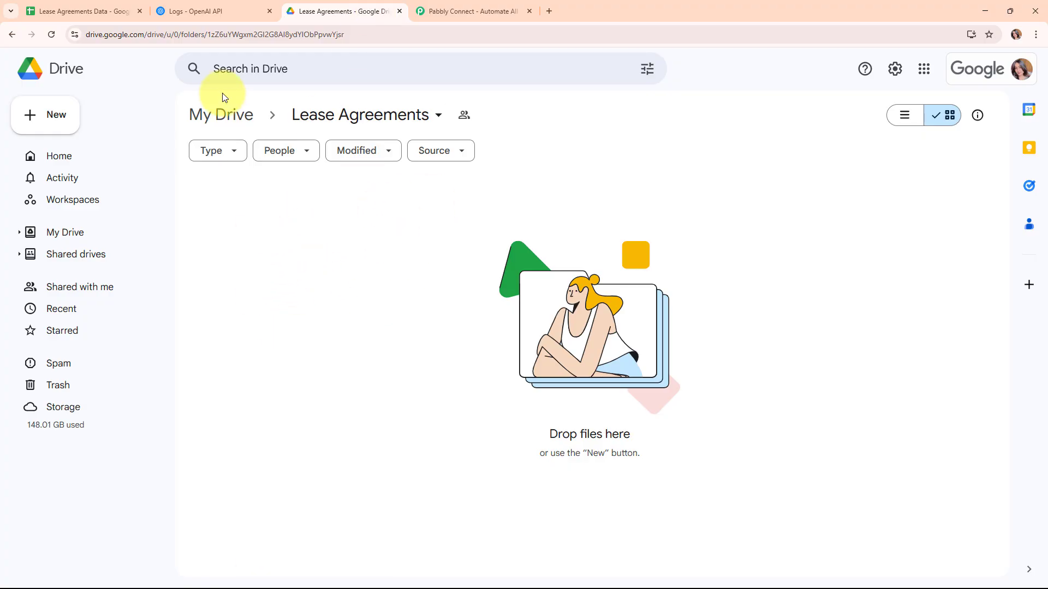
pyautogui.click(218, 10)
pyautogui.click(96, 9)
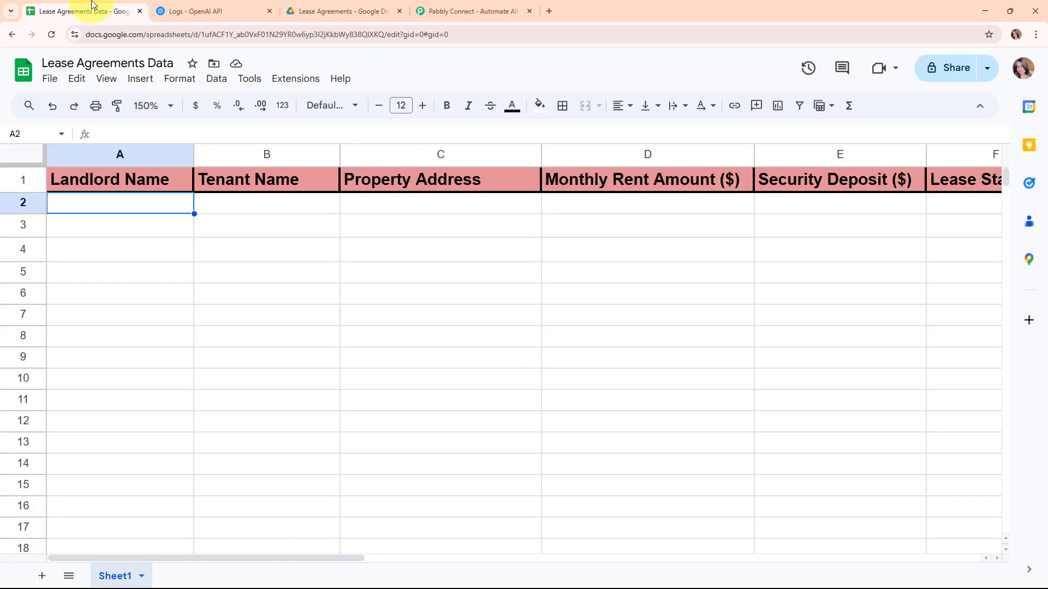
# - Switch to the Pabbly Connect website, sign in to the account and access the Pabbly Connect dashboard
pyautogui.click(459, 7)
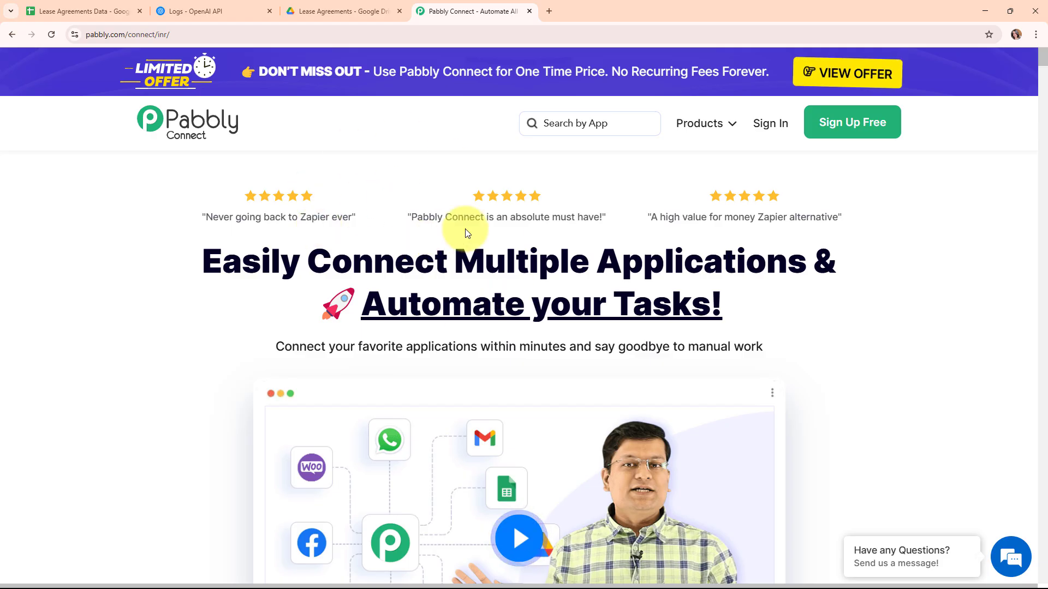
pyautogui.click(205, 40)
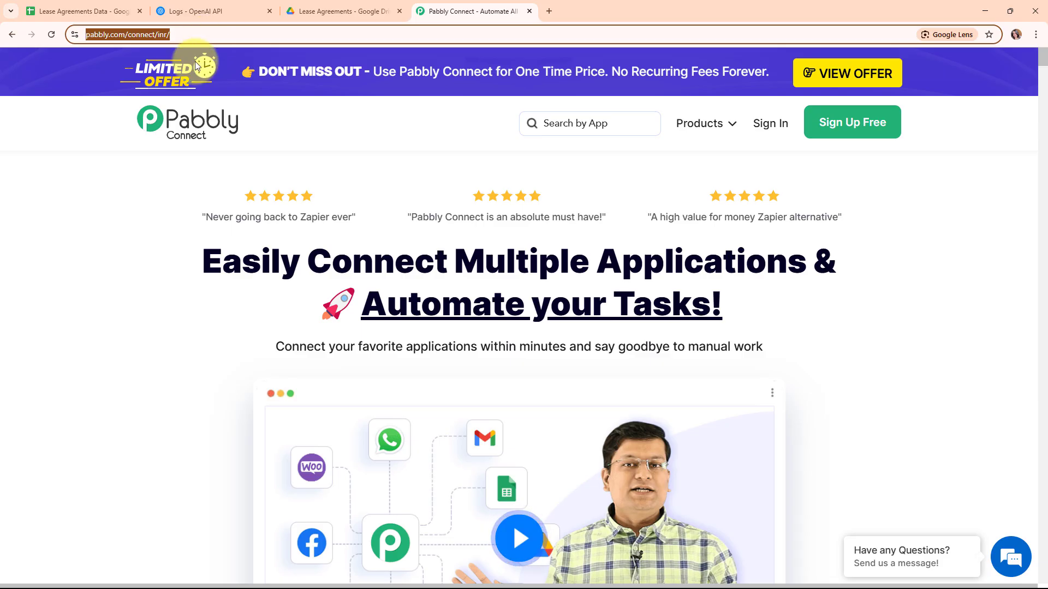
pyautogui.click(141, 215)
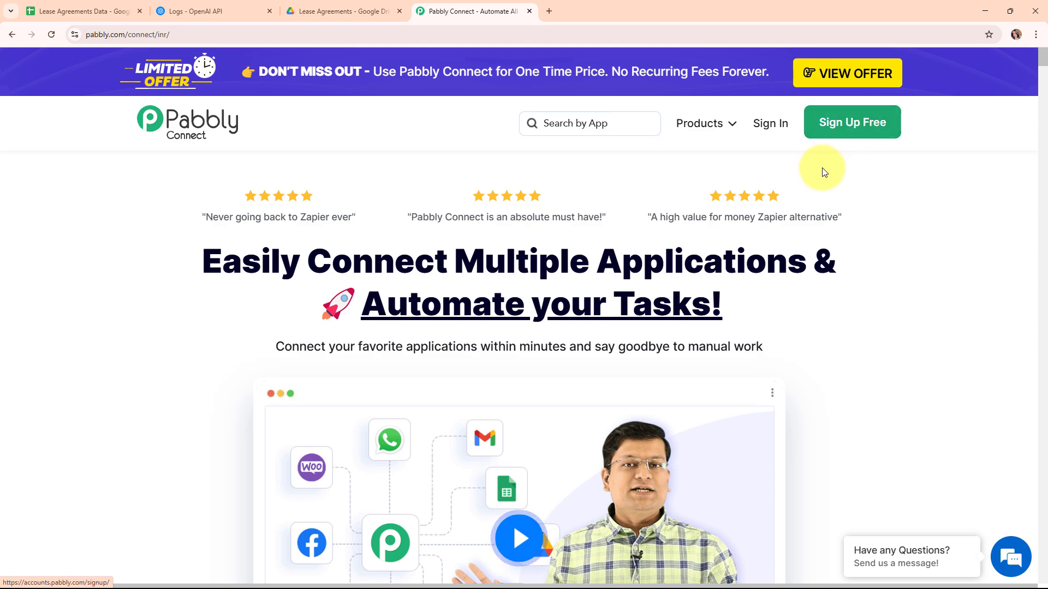
pyautogui.click(769, 130)
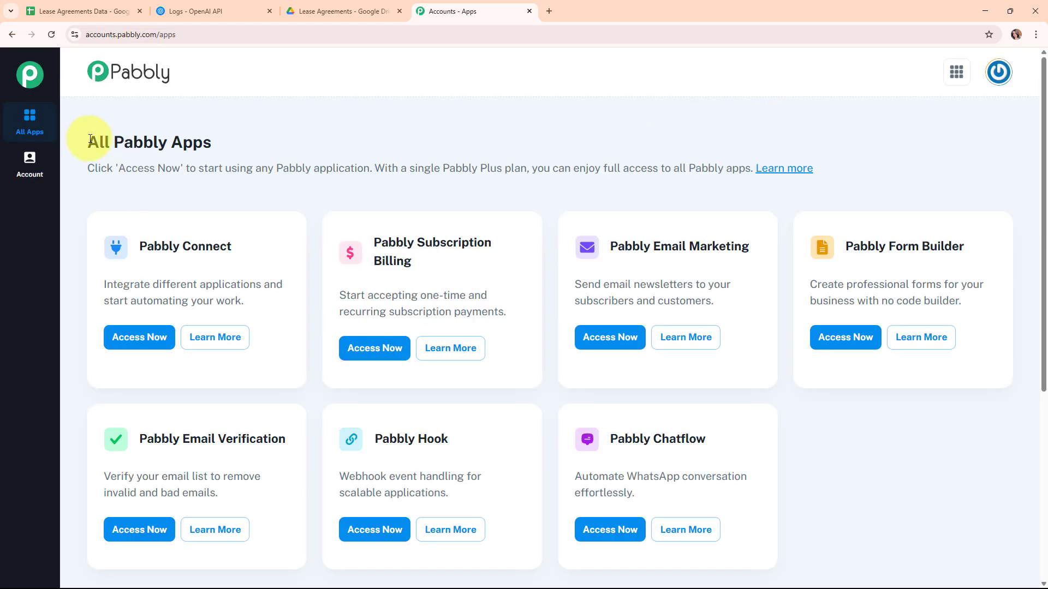
pyautogui.moveTo(87, 141); pyautogui.dragTo(232, 140)
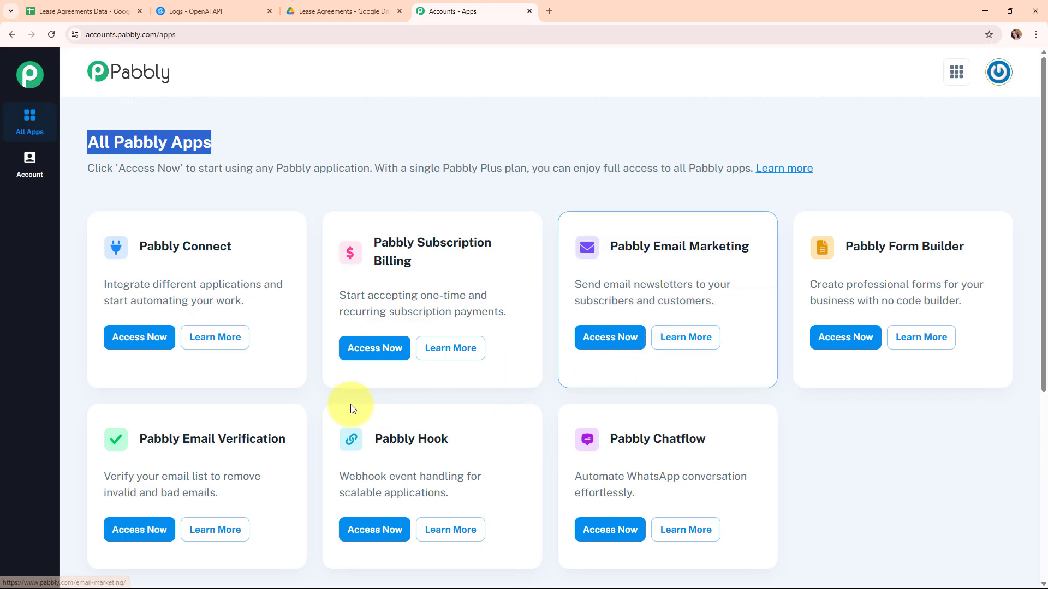
pyautogui.click(146, 342)
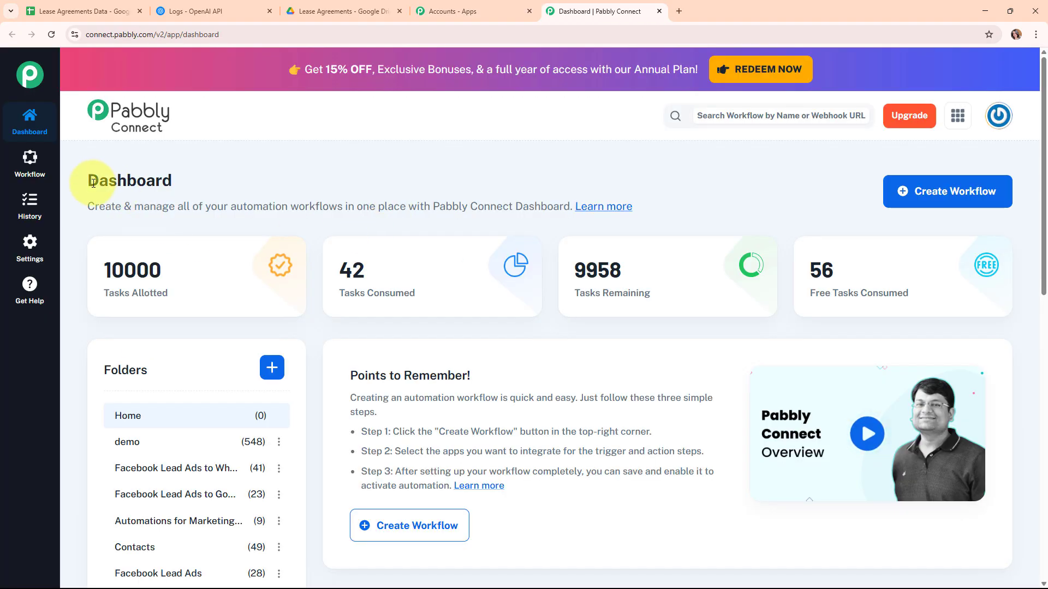
pyautogui.moveTo(92, 182); pyautogui.dragTo(223, 182)
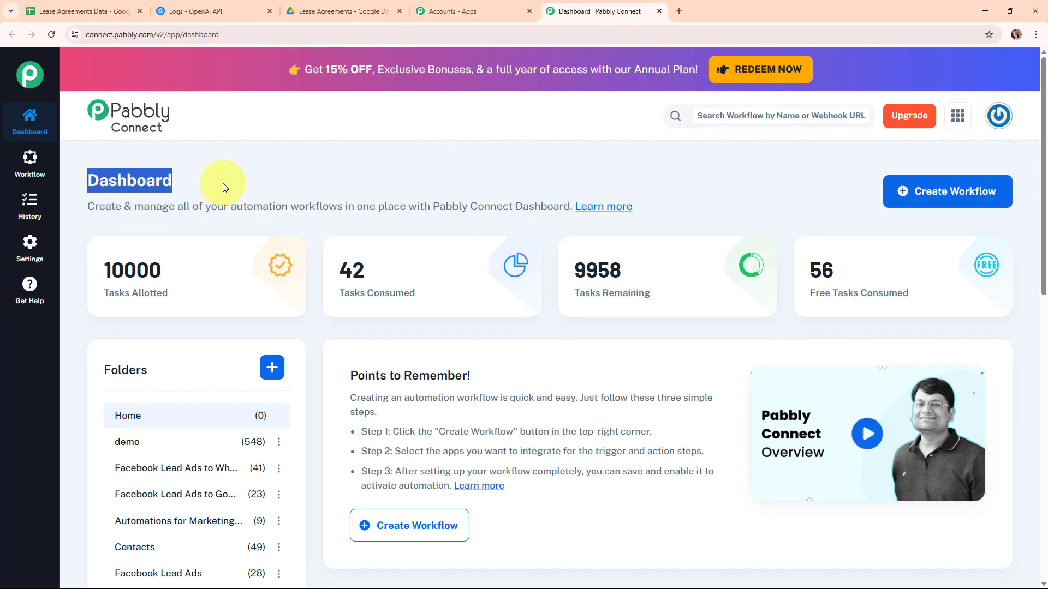
pyautogui.click(271, 178)
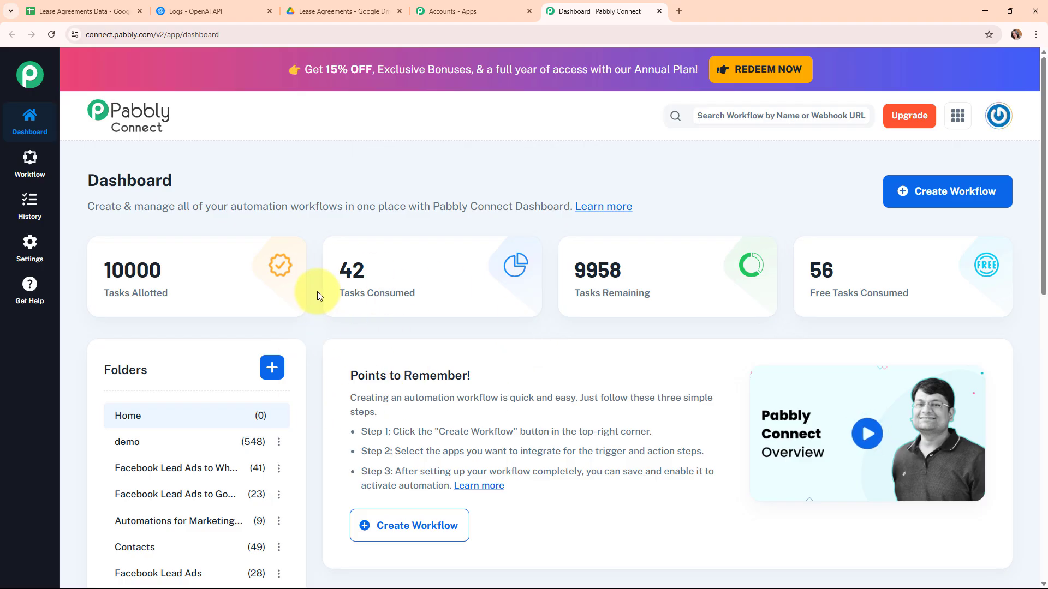
# - Start a new workflow and name it "Extract and Organize Lease Agreement Data"
pyautogui.click(915, 203)
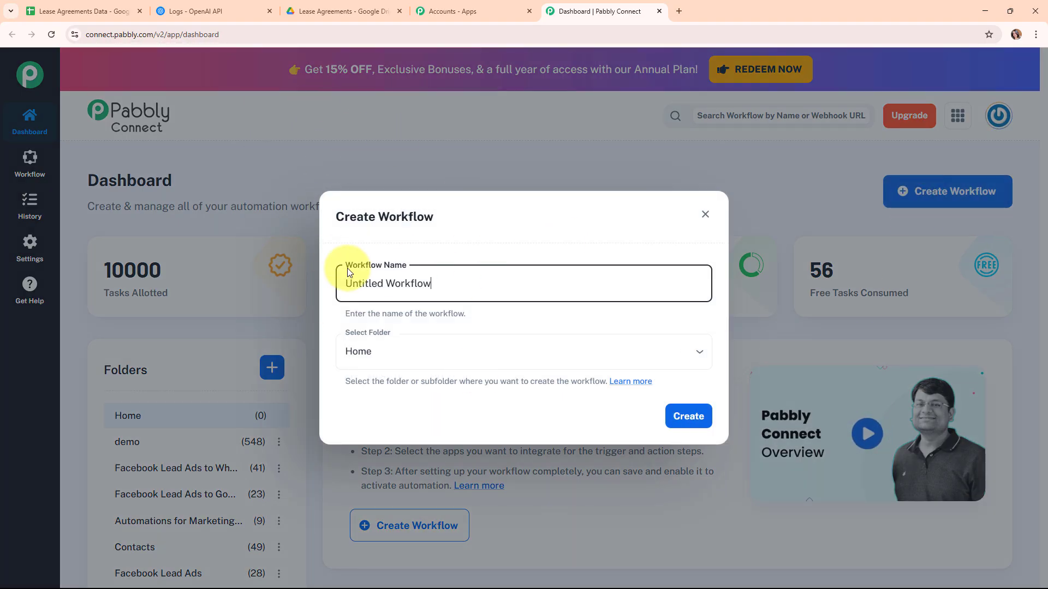
pyautogui.moveTo(438, 282); pyautogui.dragTo(327, 288)
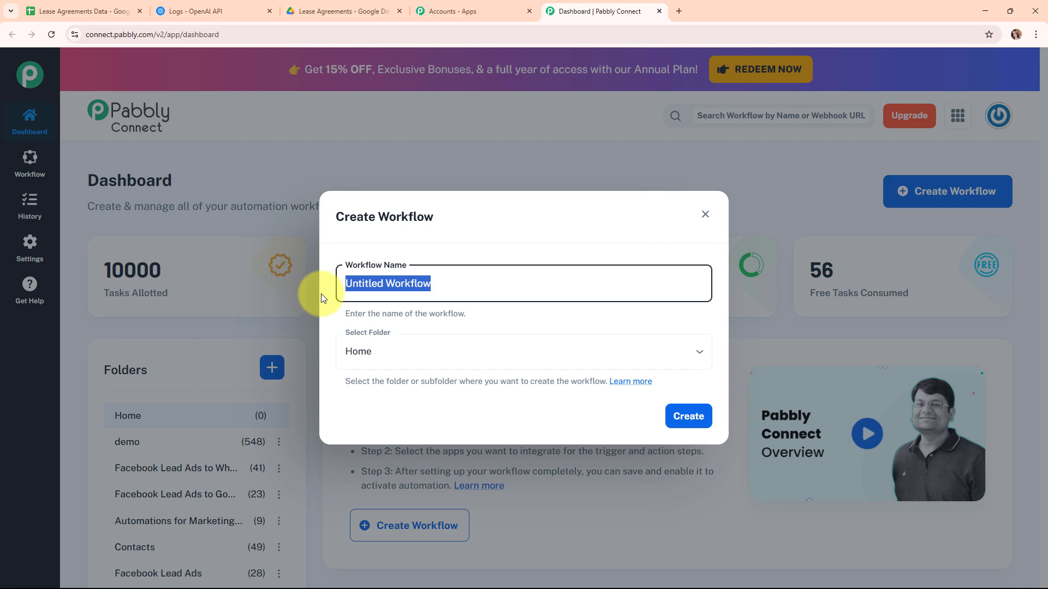
pyautogui.write('Extract and Organize Lease Agreement Data')
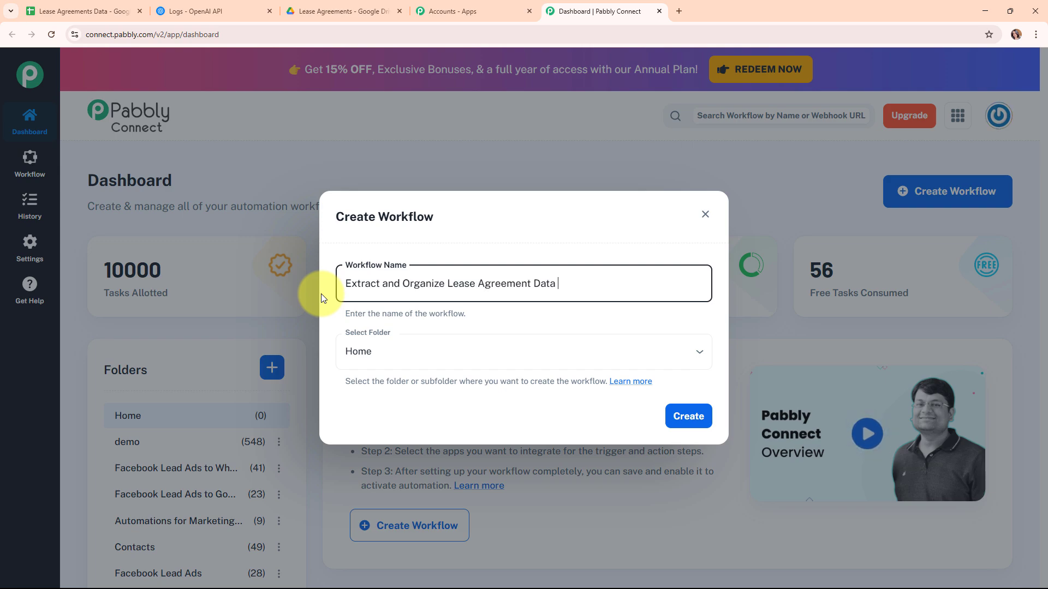
pyautogui.moveTo(346, 288); pyautogui.dragTo(572, 297)
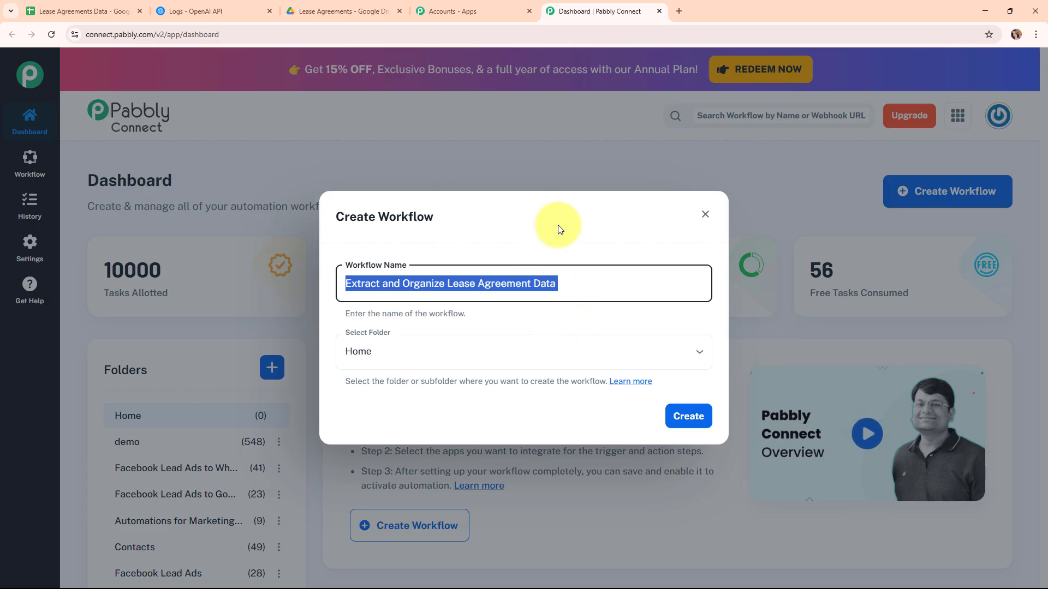
pyautogui.click(444, 249)
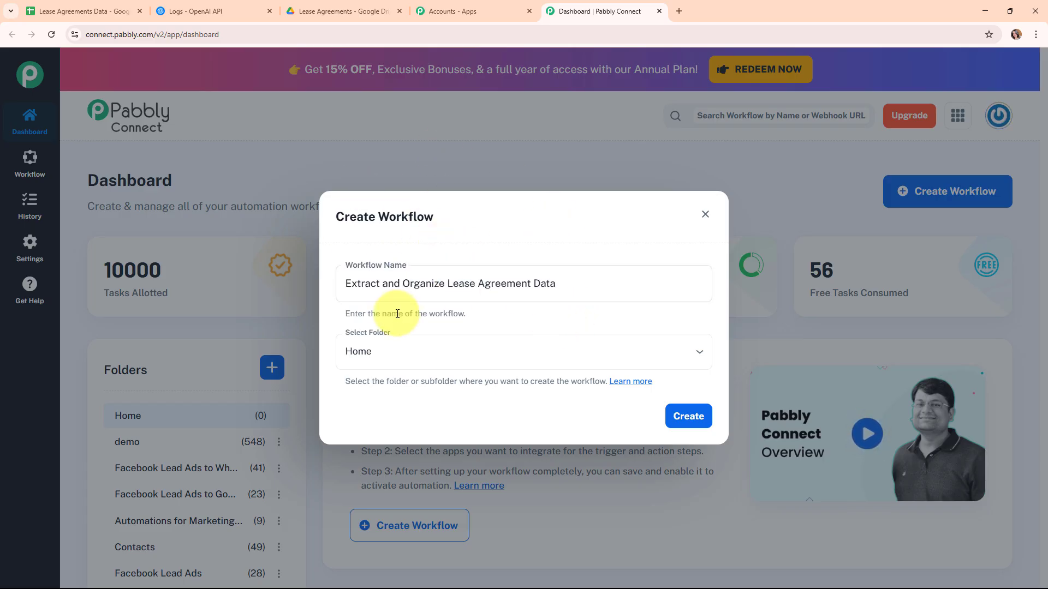
# - Choose the Automations folder as the location for the new workflow
pyautogui.click(365, 351)
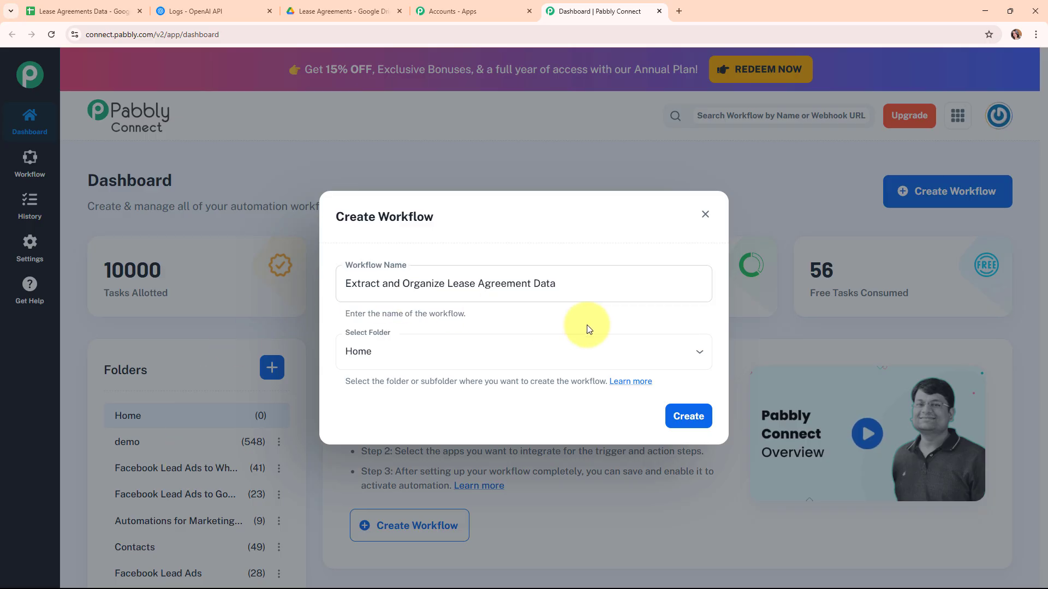
pyautogui.click(698, 351)
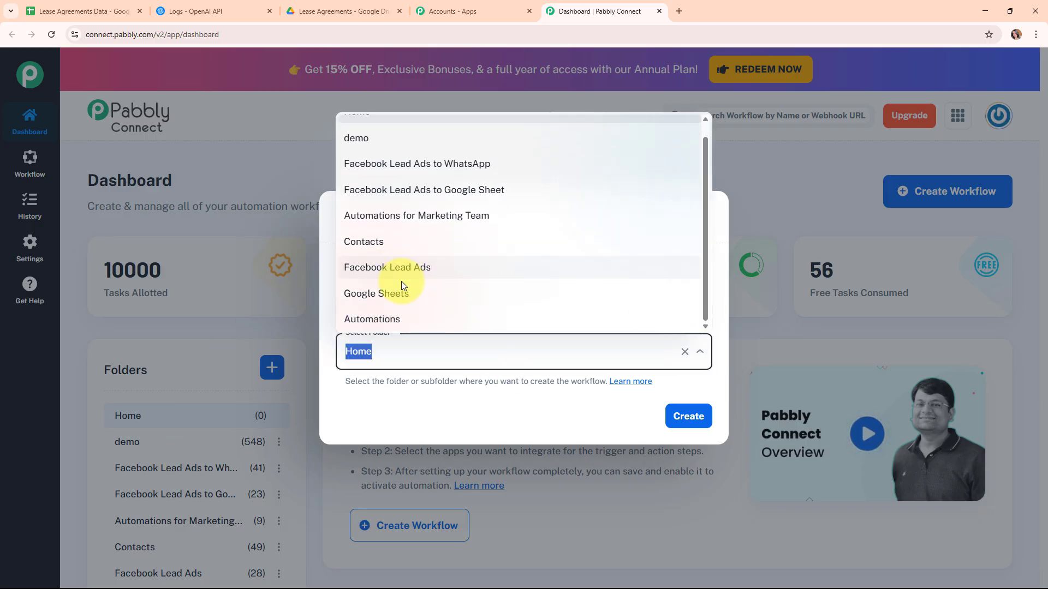
pyautogui.click(403, 320)
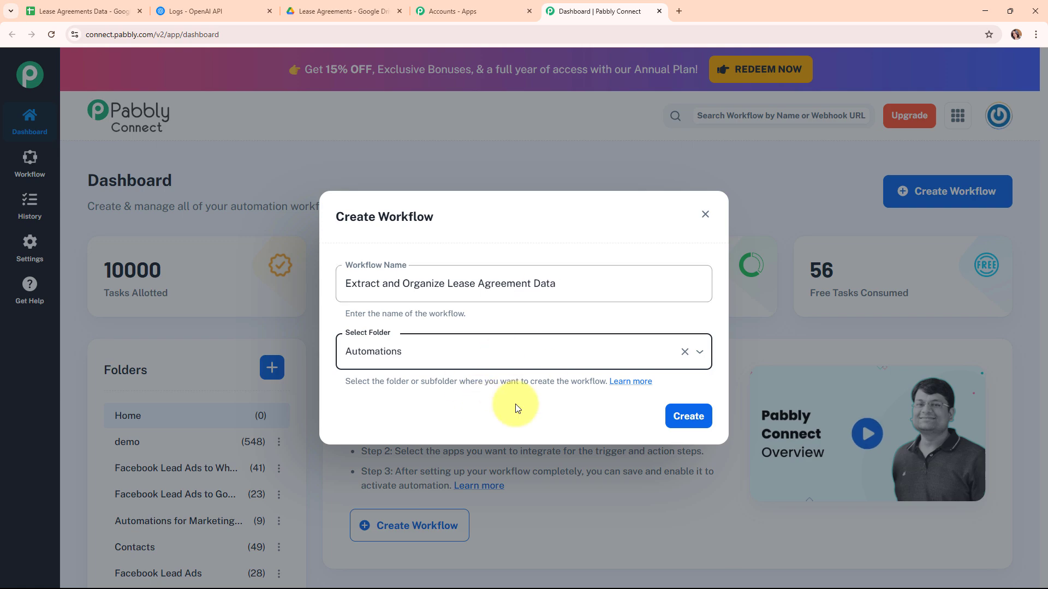
# - Read through the support article on workflow folders, then close it and return to the workflow setup
pyautogui.click(632, 387)
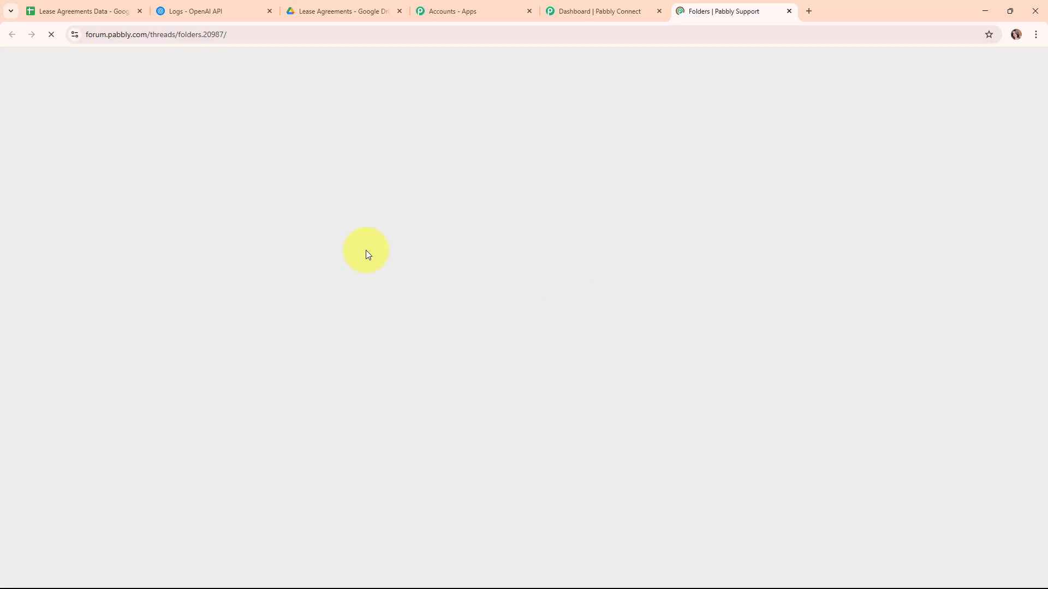
pyautogui.scroll(-7, 522, 252)
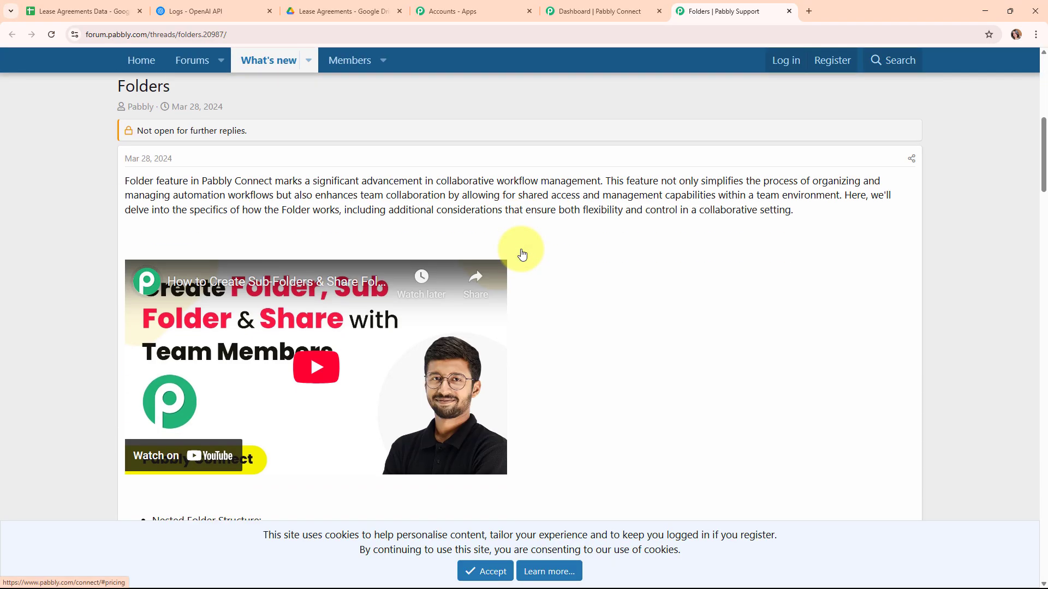
pyautogui.scroll(-20, 522, 254)
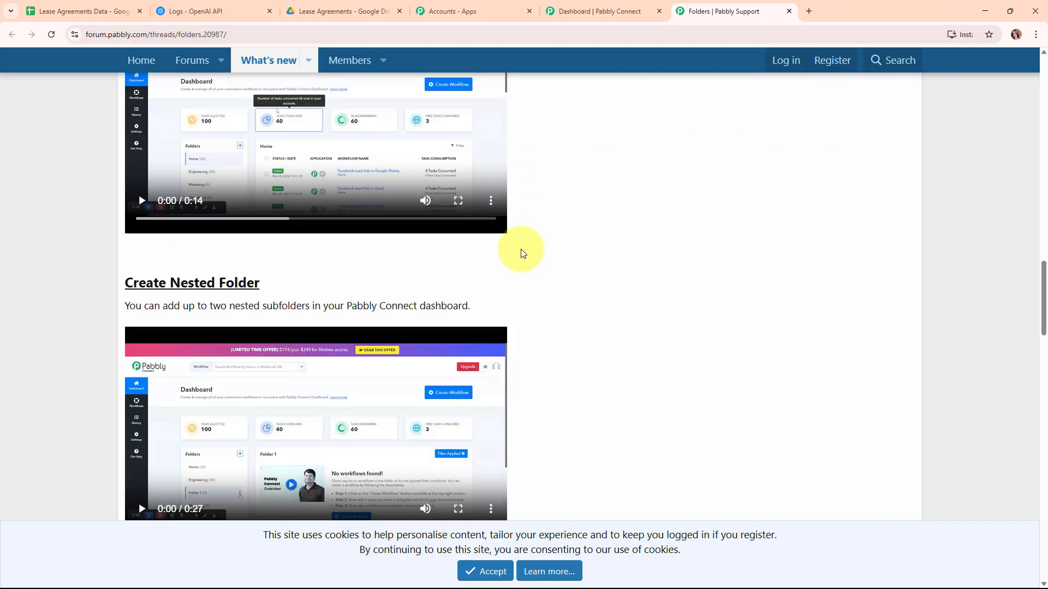
pyautogui.scroll(-8, 522, 252)
pyautogui.scroll(15, 522, 252)
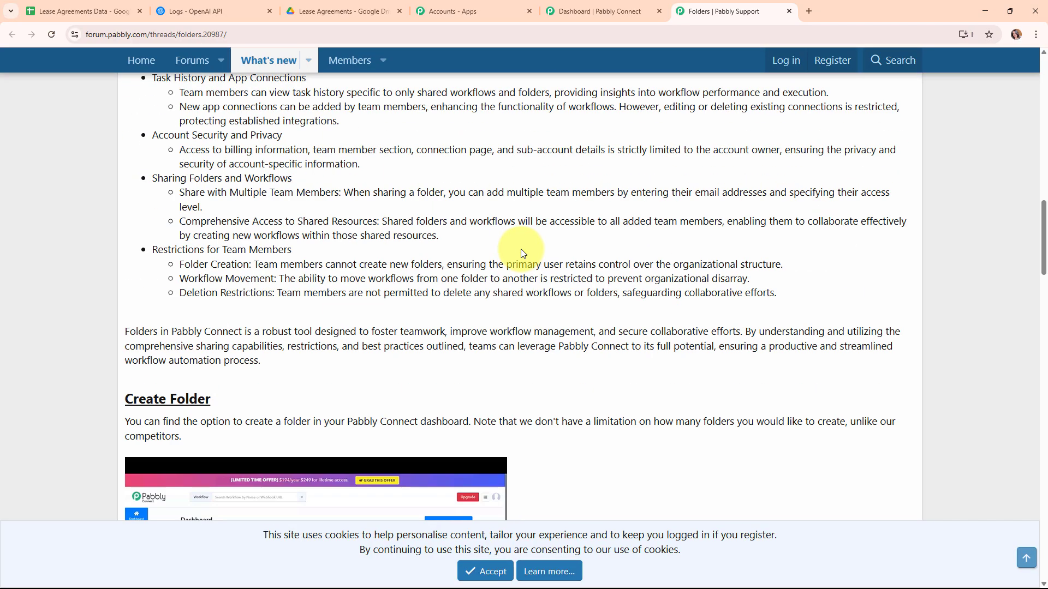
pyautogui.scroll(10, 522, 253)
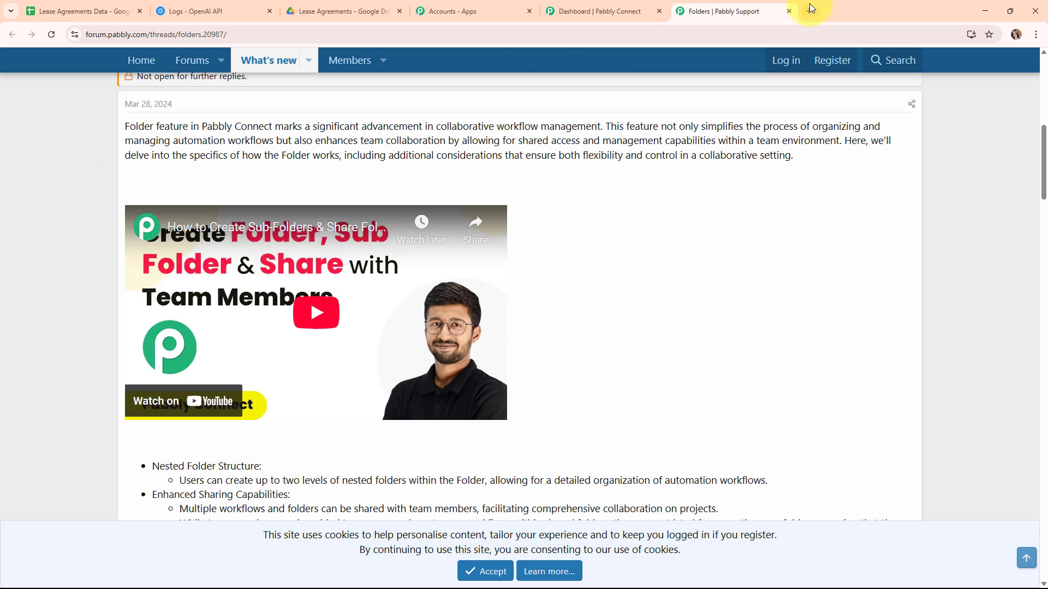
pyautogui.click(790, 11)
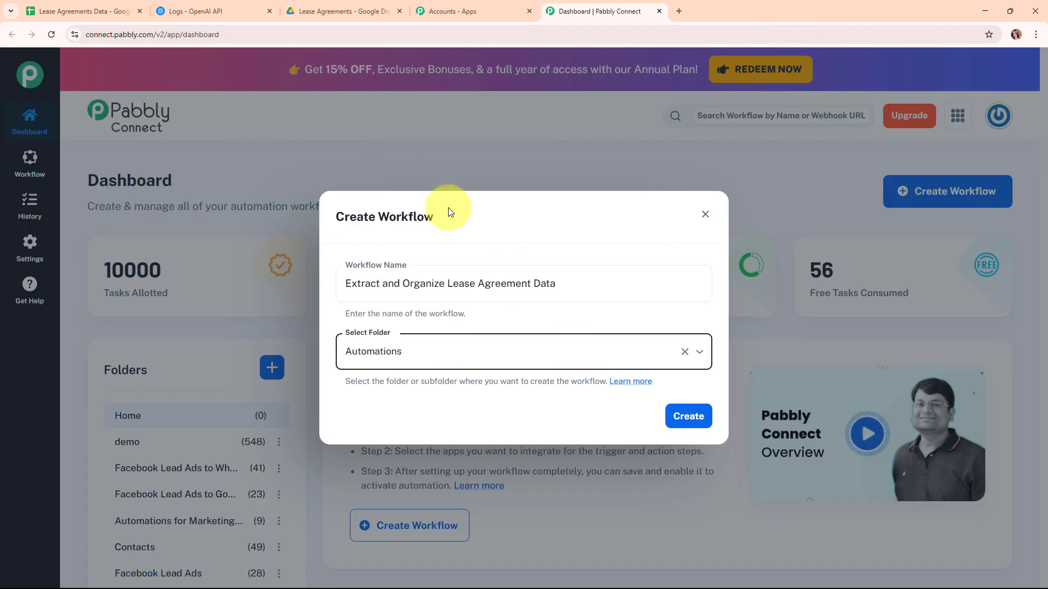
# - Create the workflow and collapse its trigger block to show the trigger and action outline
pyautogui.click(677, 417)
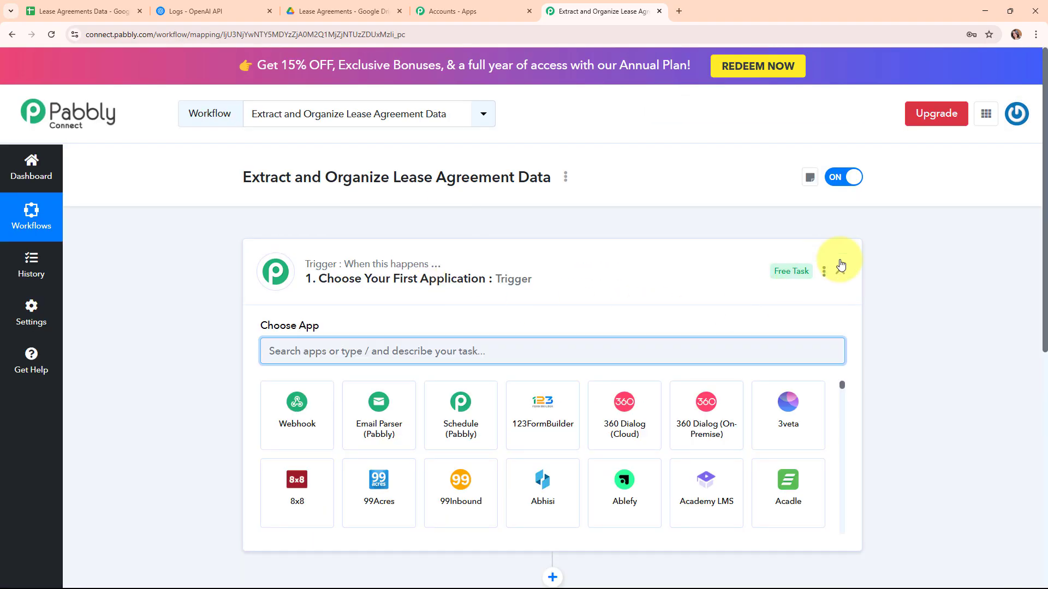
pyautogui.click(840, 267)
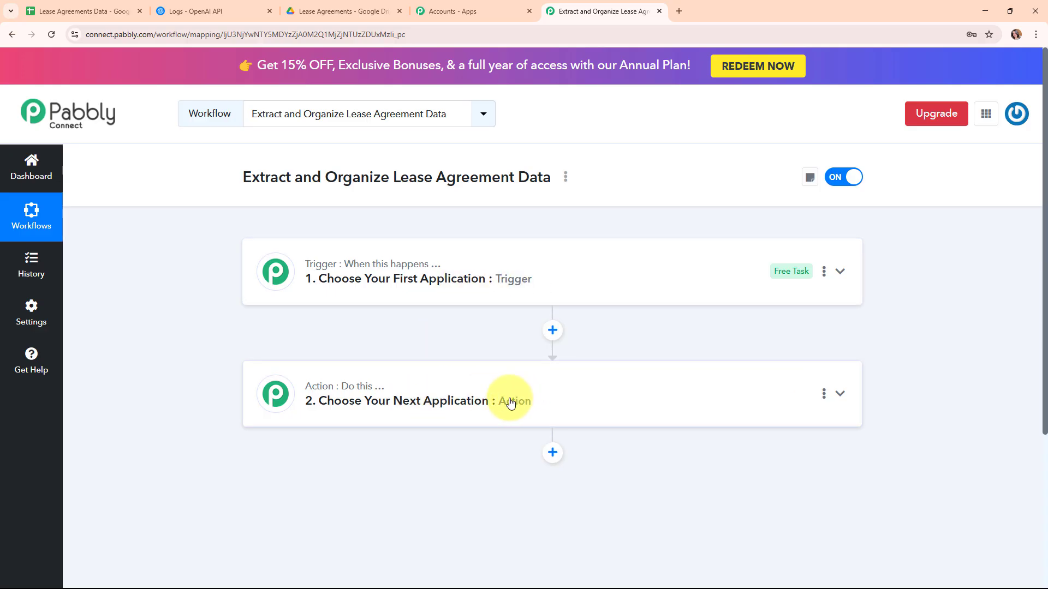
# - Set the workflow's trigger application to Google Drive with the trigger event New File in Specific Folder
pyautogui.click(692, 270)
pyautogui.click(412, 349)
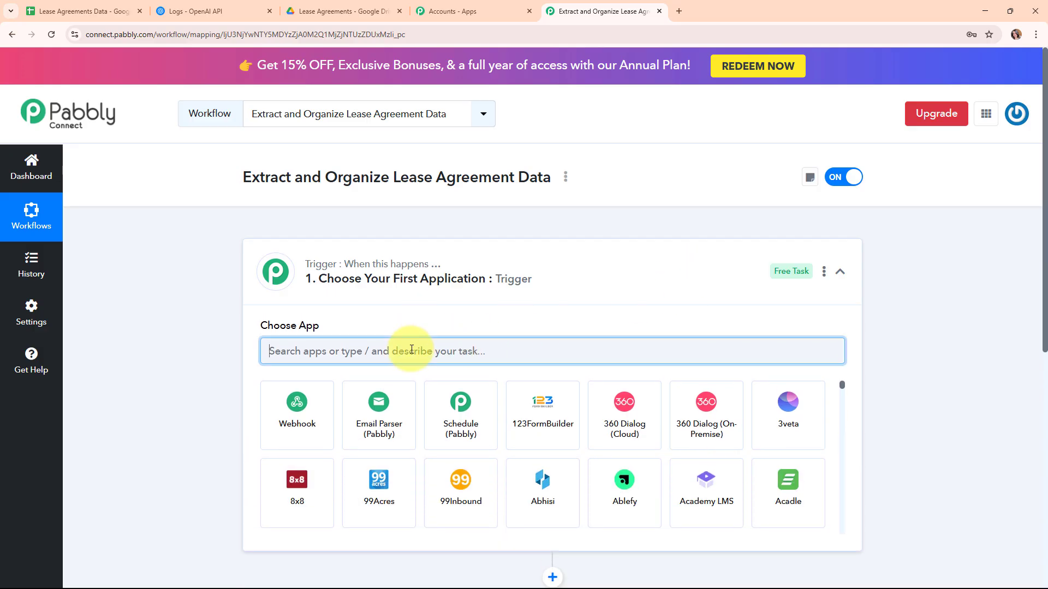
pyautogui.write('g')
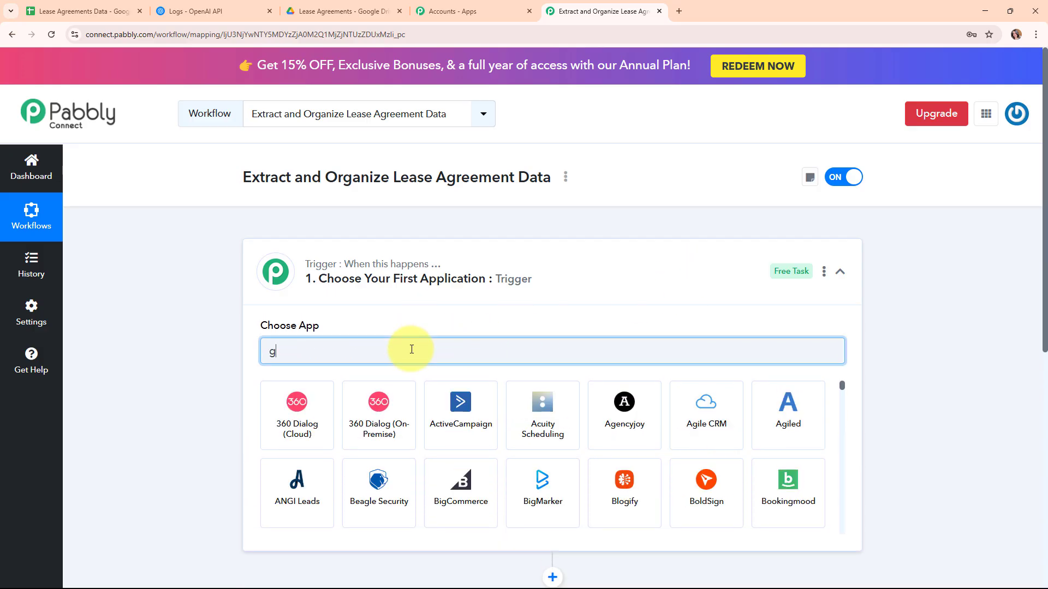
pyautogui.write('oo')
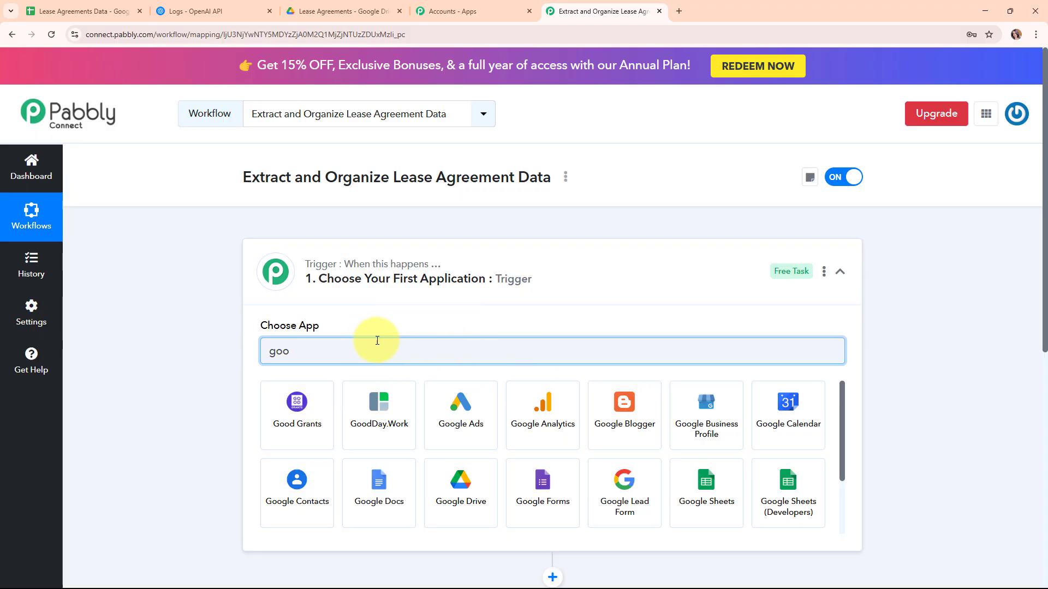
pyautogui.click(466, 494)
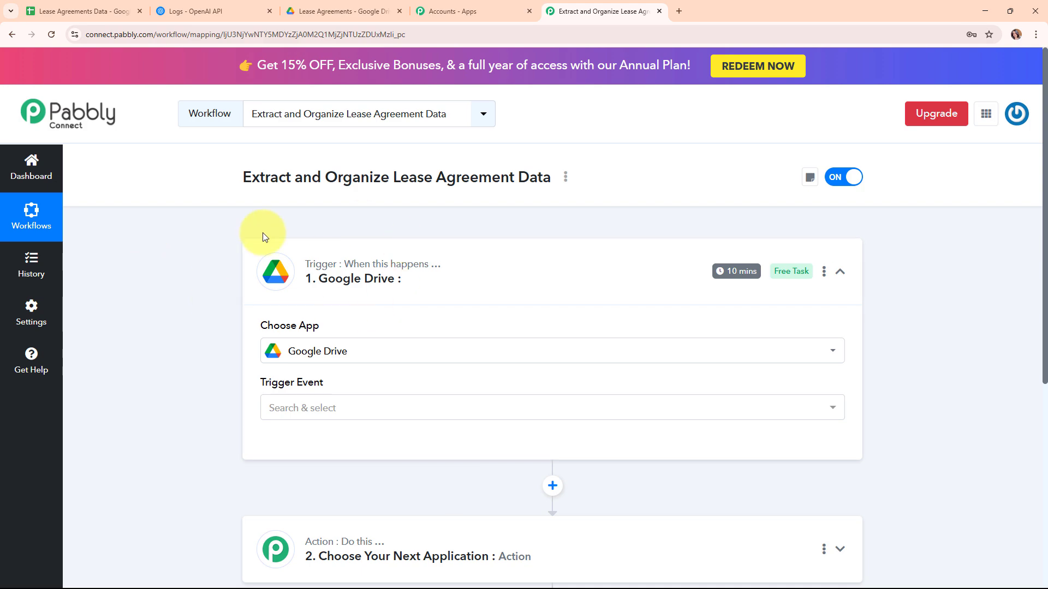
pyautogui.click(358, 411)
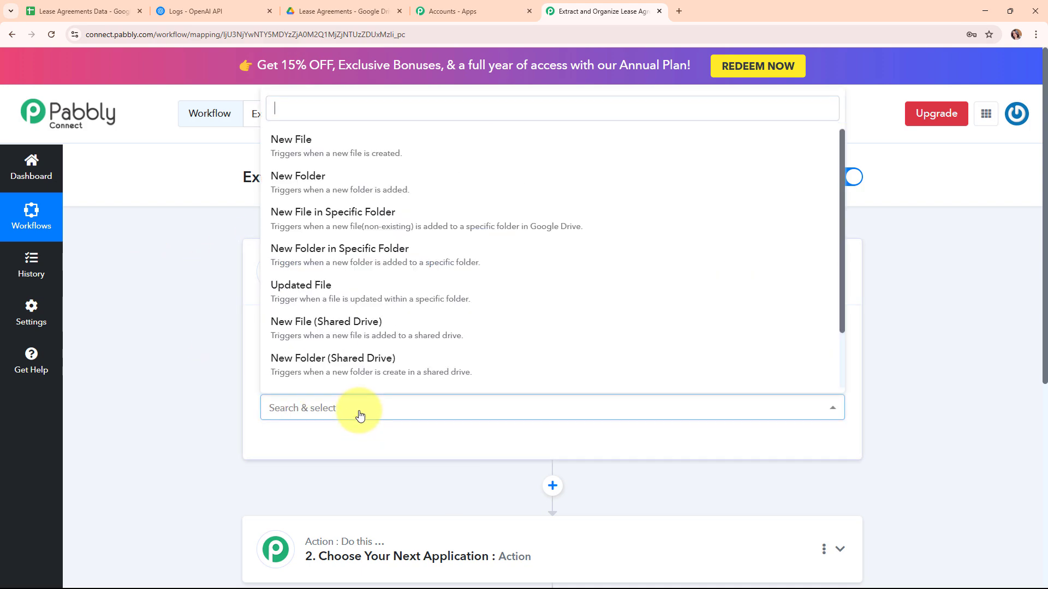
pyautogui.click(375, 222)
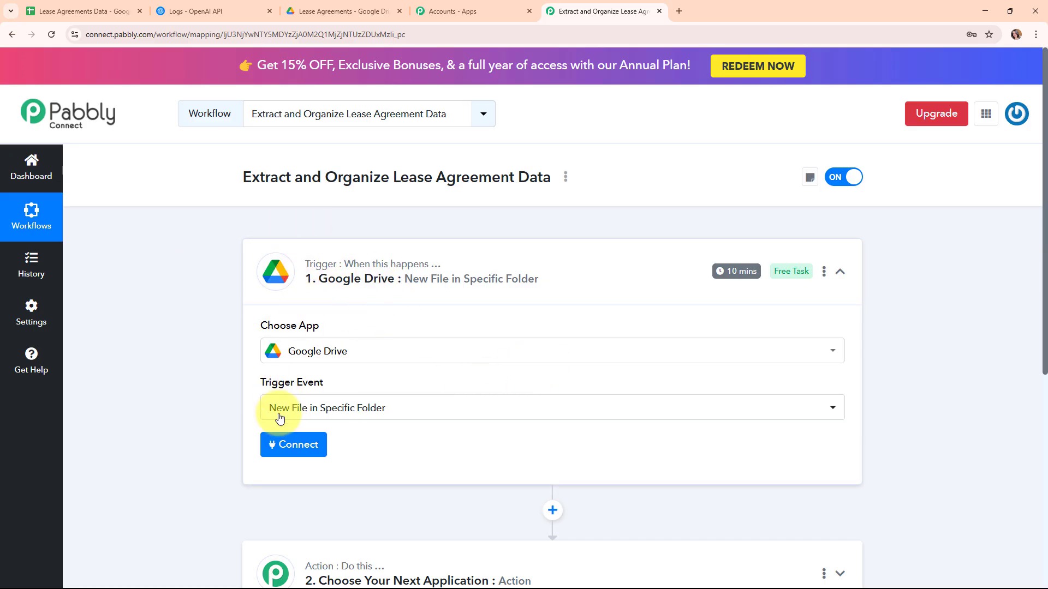
# - Connect the trigger to Google Drive through a new connection, authorizing access with the first listed Google account
pyautogui.click(290, 447)
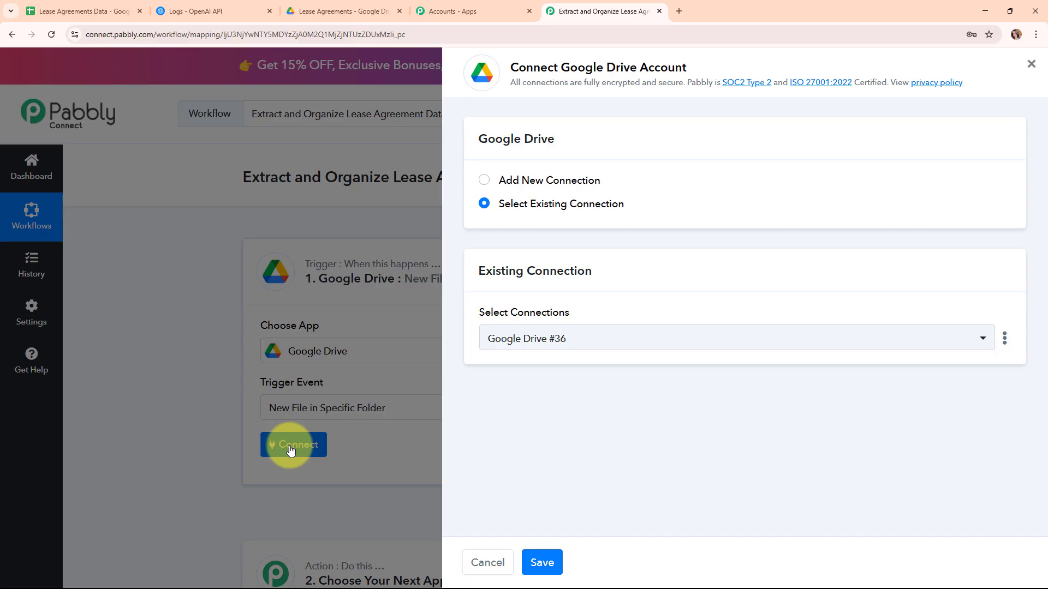
pyautogui.click(485, 181)
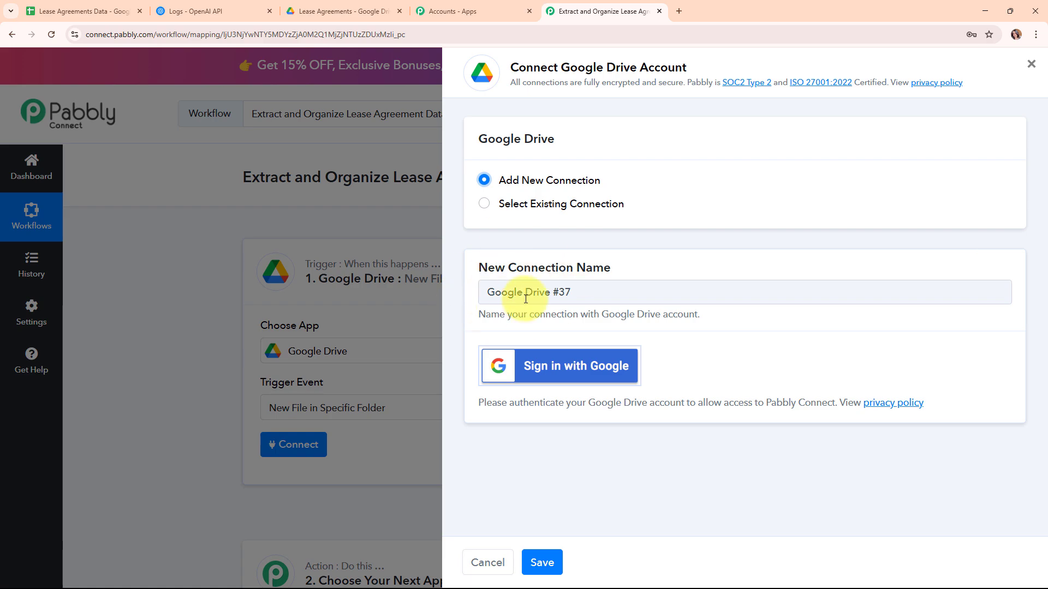
pyautogui.click(608, 382)
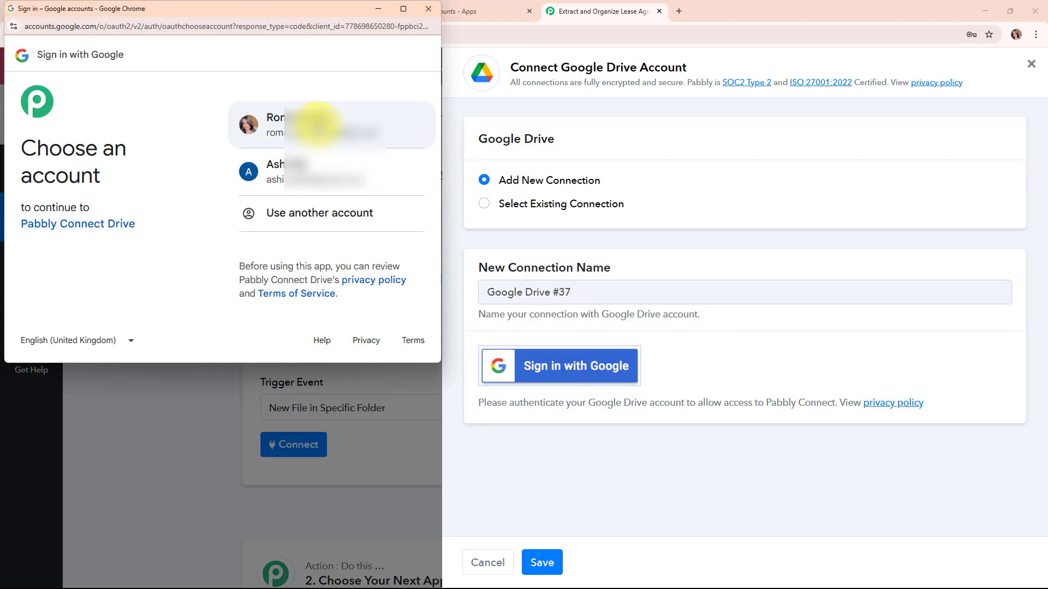
pyautogui.click(318, 125)
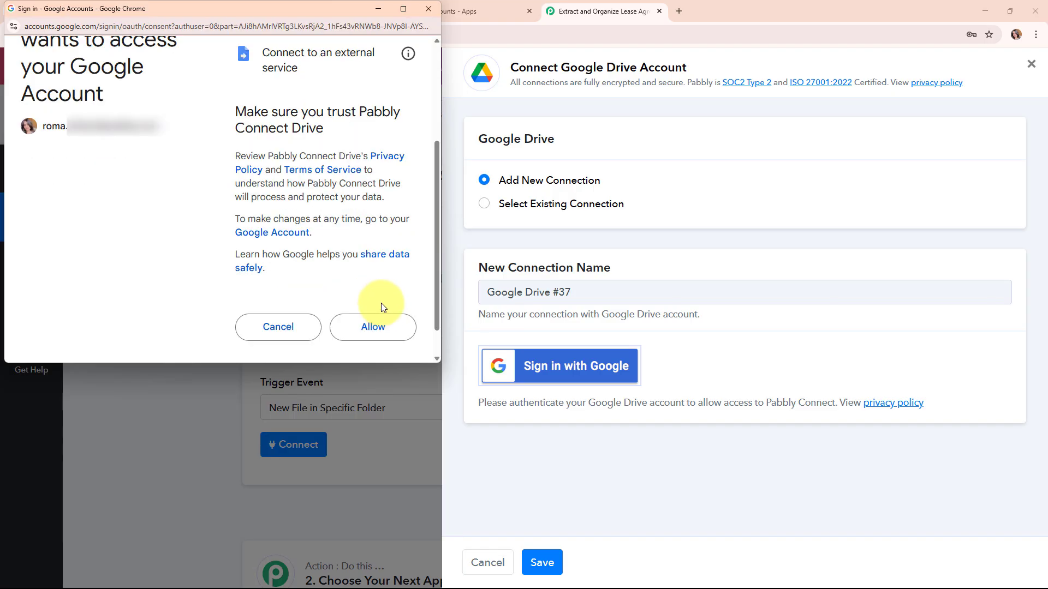
pyautogui.click(397, 338)
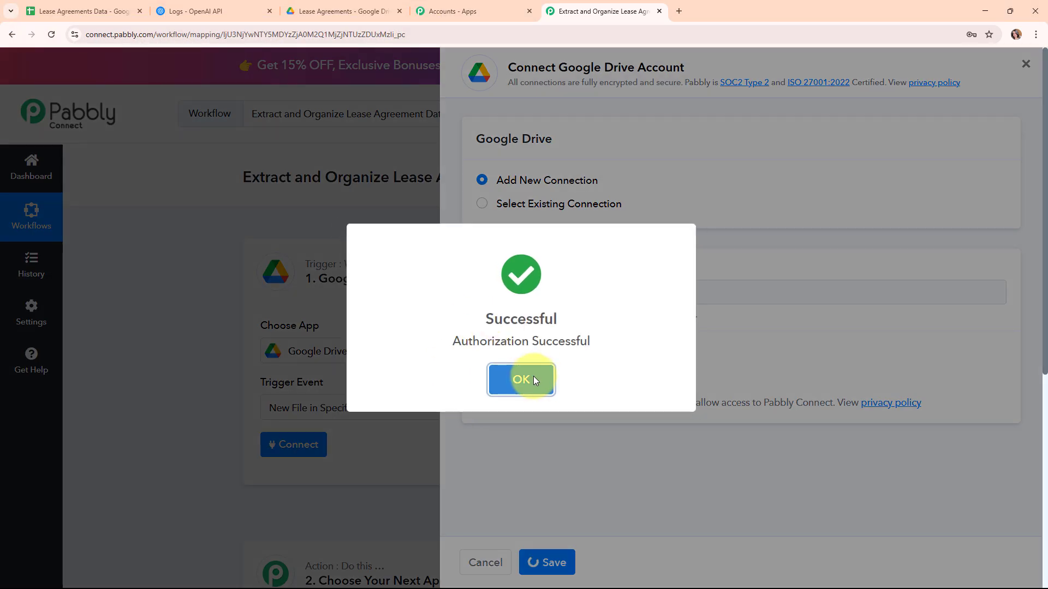
pyautogui.click(532, 376)
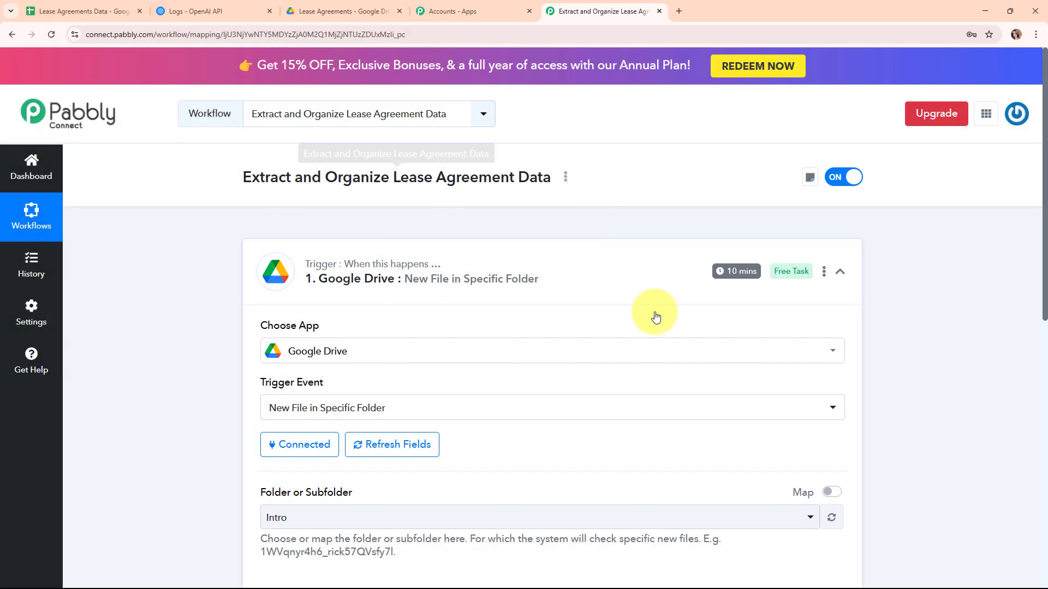
# - Set the trigger's folder to Lease Agreements, checking the folder's name in Google Drive
pyautogui.scroll(-5, 578, 310)
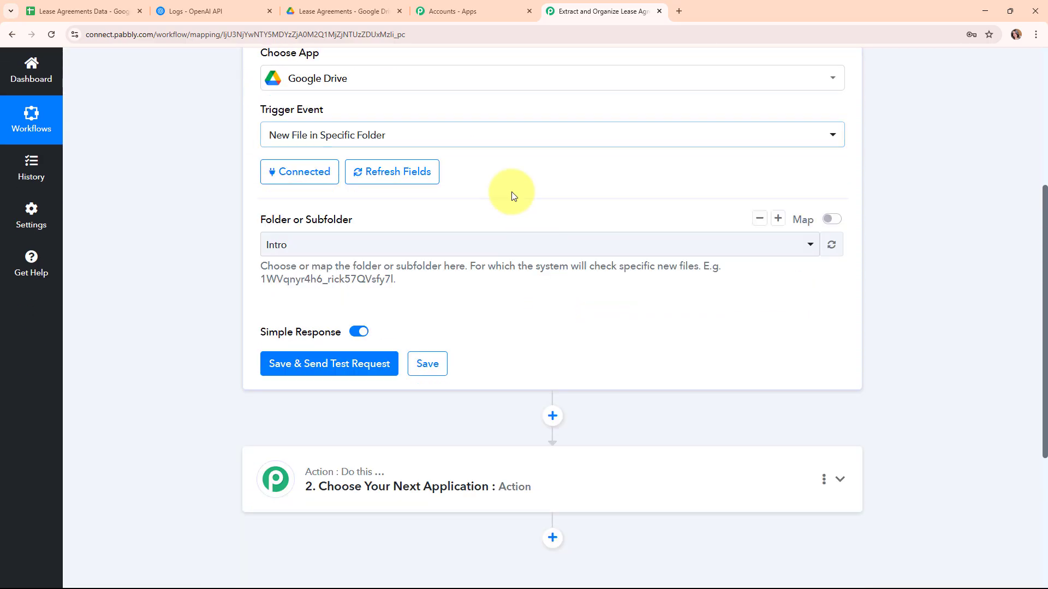
pyautogui.moveTo(253, 218); pyautogui.dragTo(403, 221)
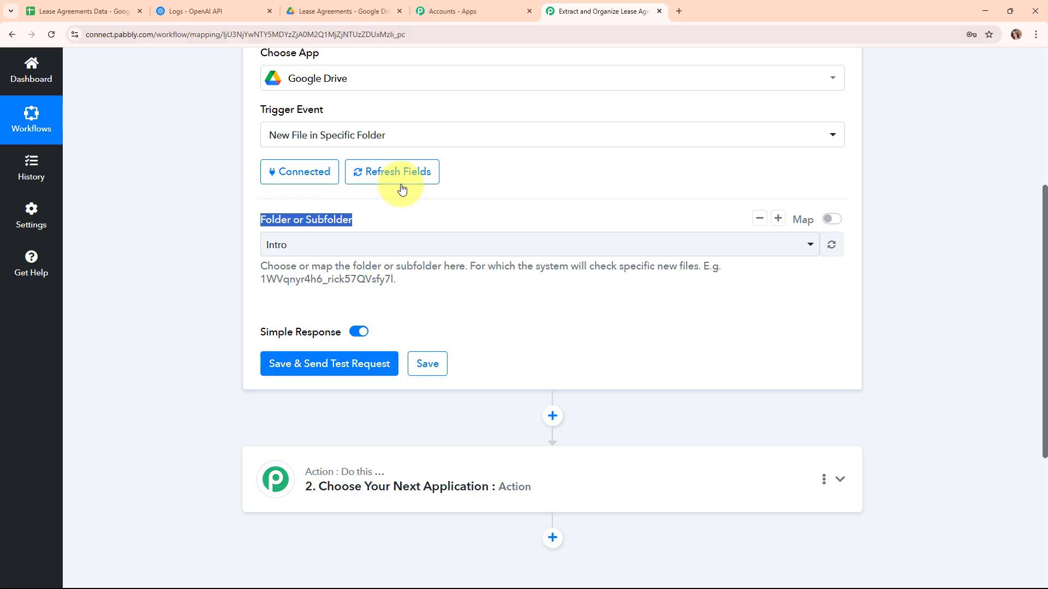
pyautogui.click(464, 305)
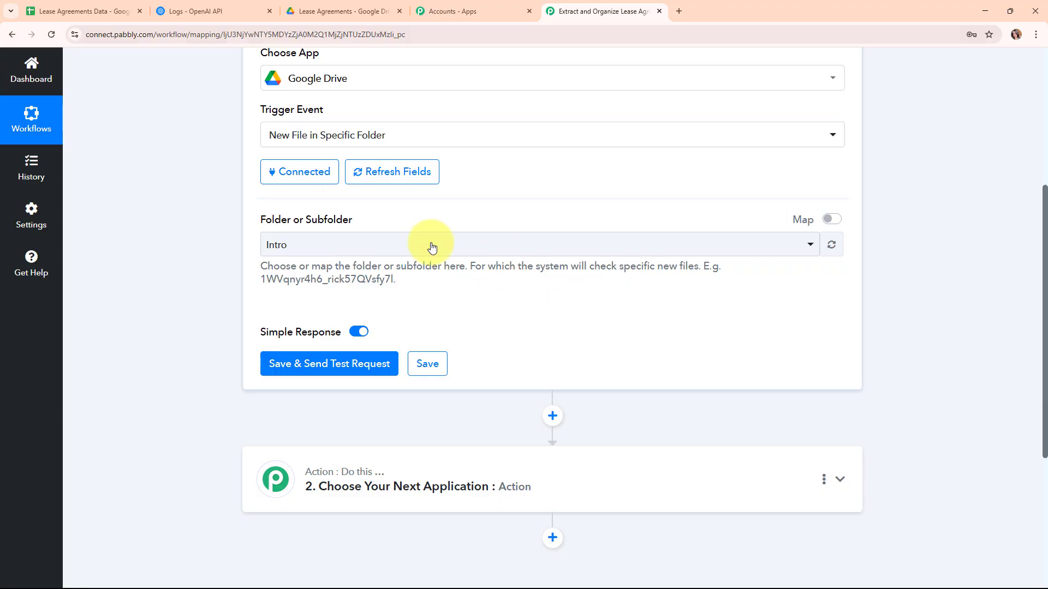
pyautogui.click(385, 6)
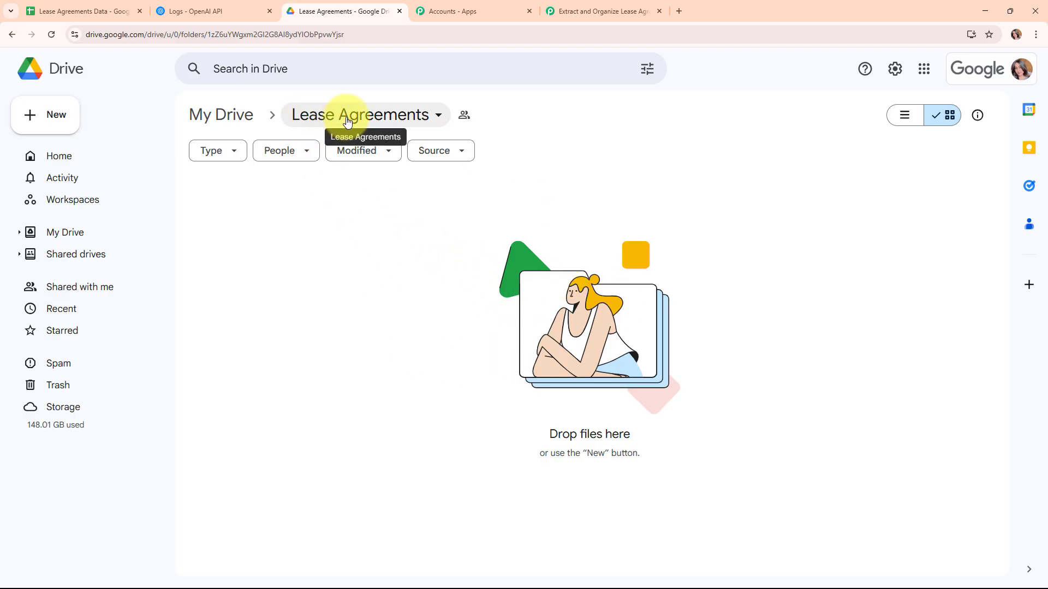
pyautogui.click(611, 10)
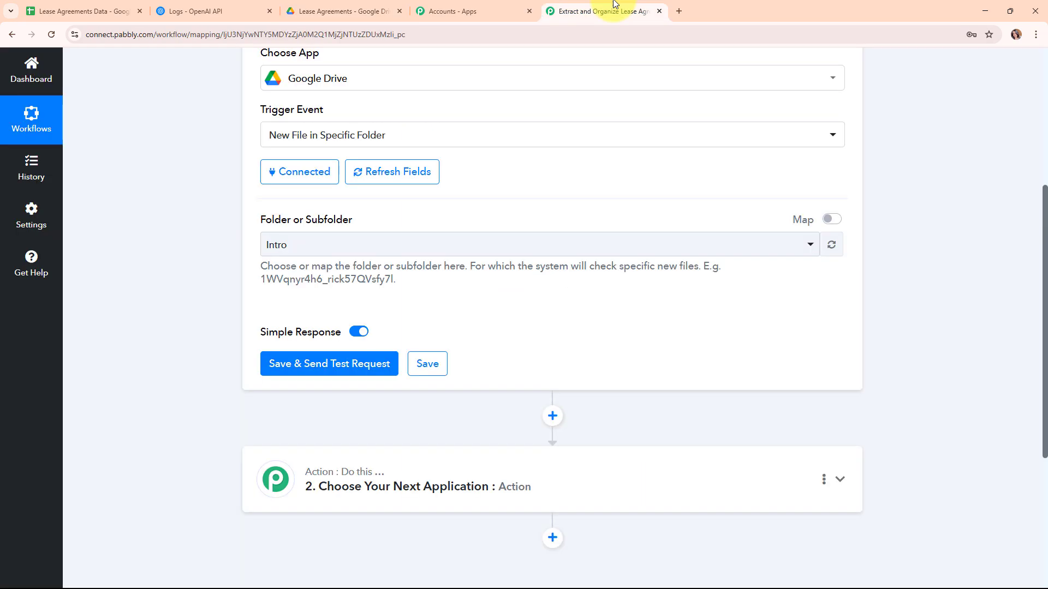
pyautogui.click(461, 257)
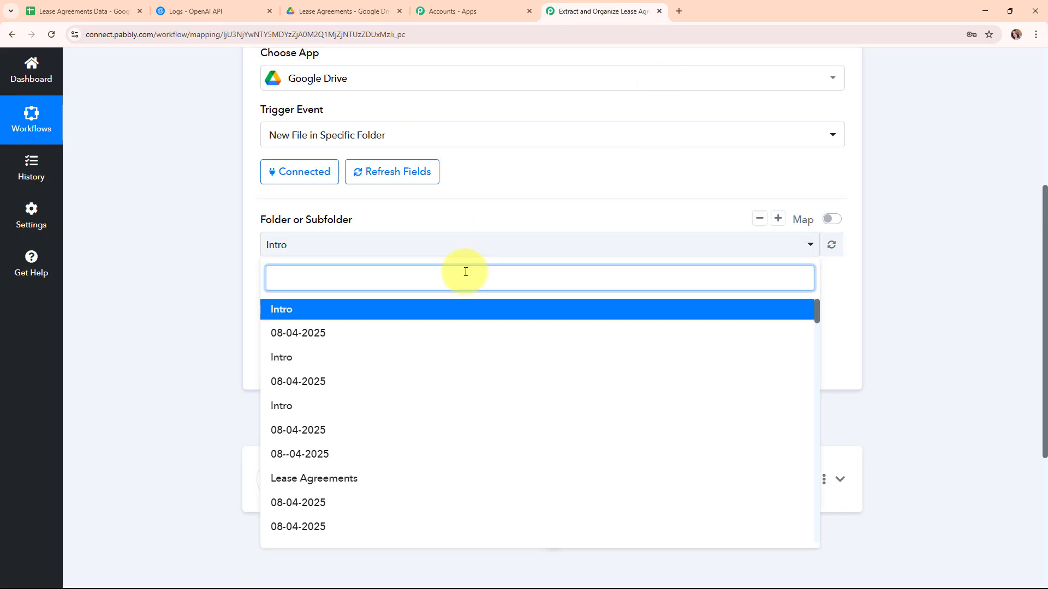
pyautogui.click(432, 480)
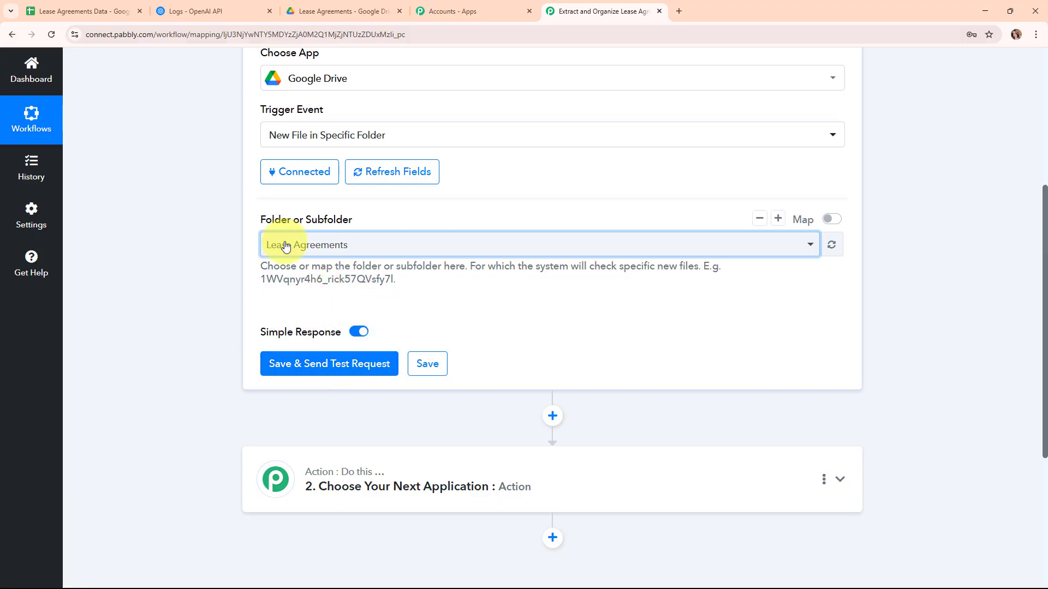
# - Switch to Google Drive and share the Lease Agreements folder with general access set to Anyone with the link
pyautogui.click(343, 11)
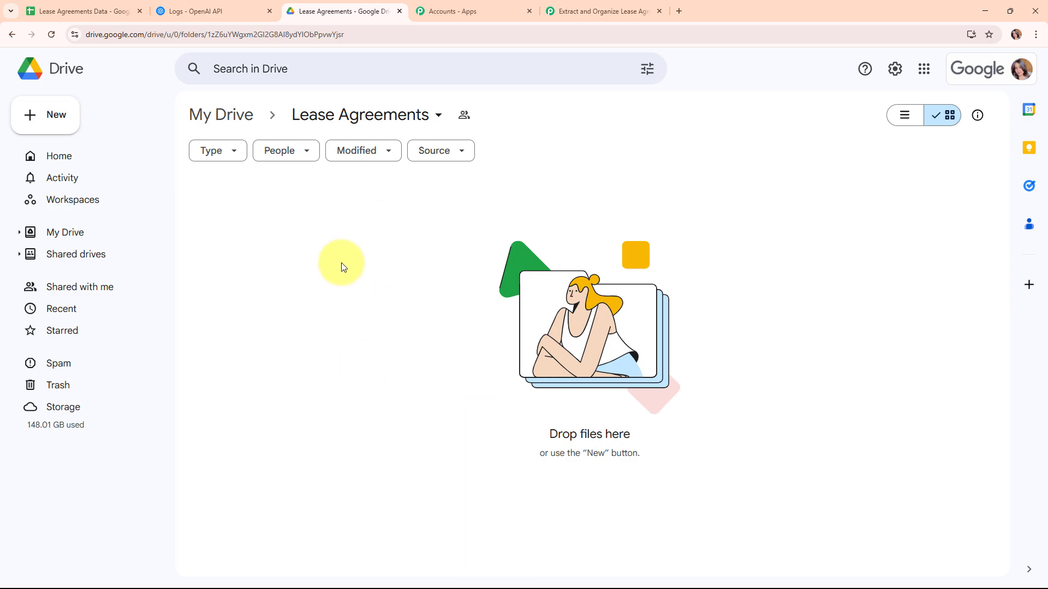
pyautogui.click(439, 122)
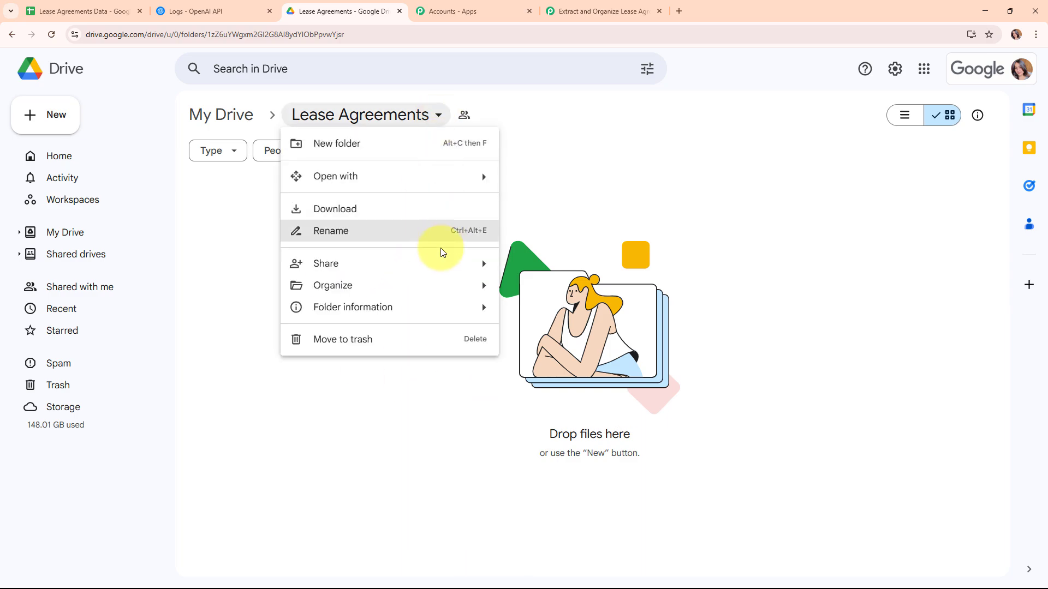
pyautogui.moveTo(435, 271)
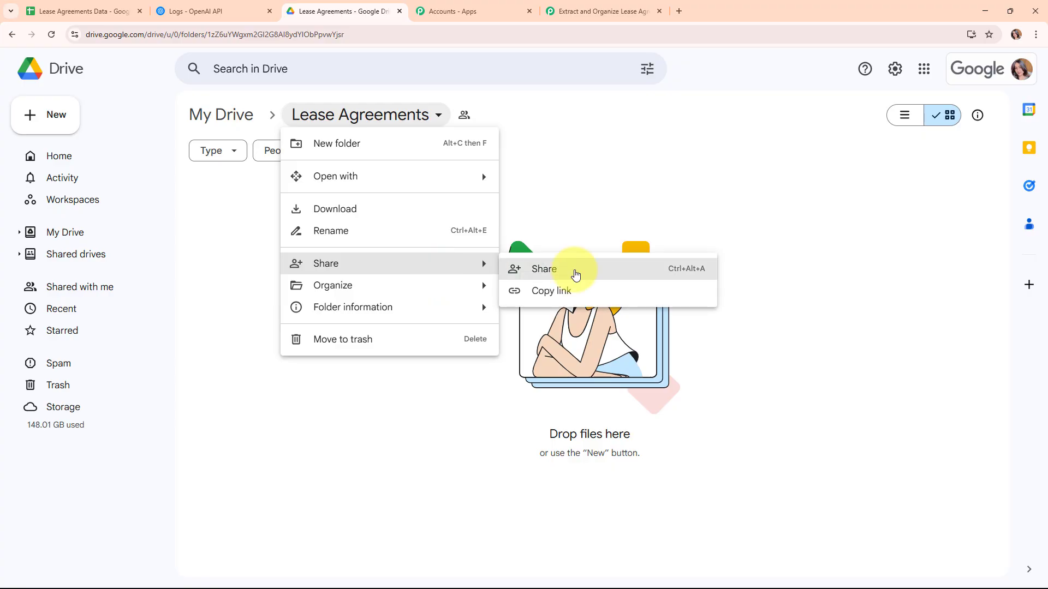
pyautogui.click(576, 274)
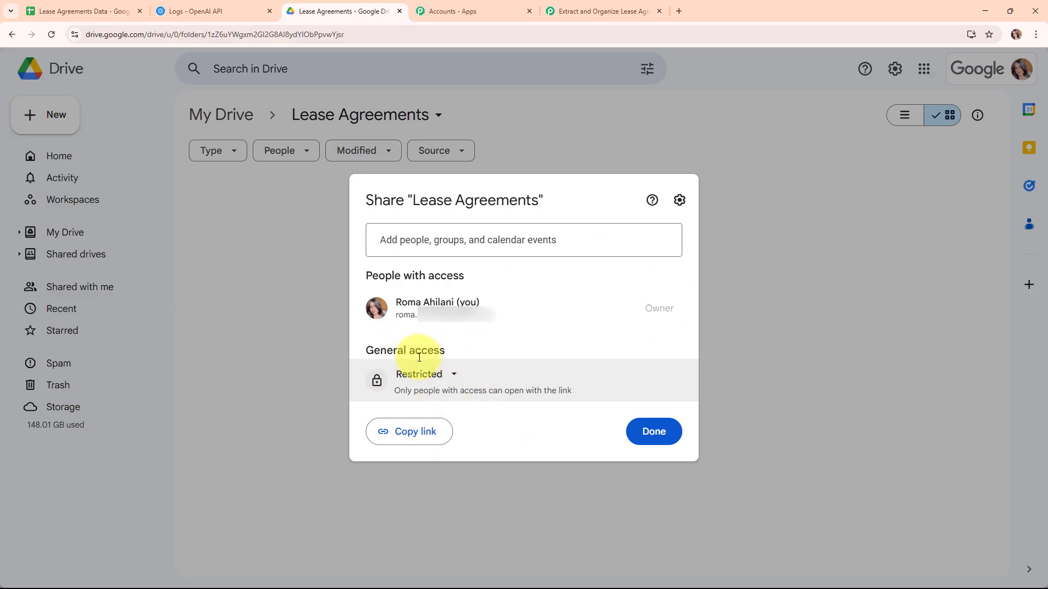
pyautogui.click(428, 385)
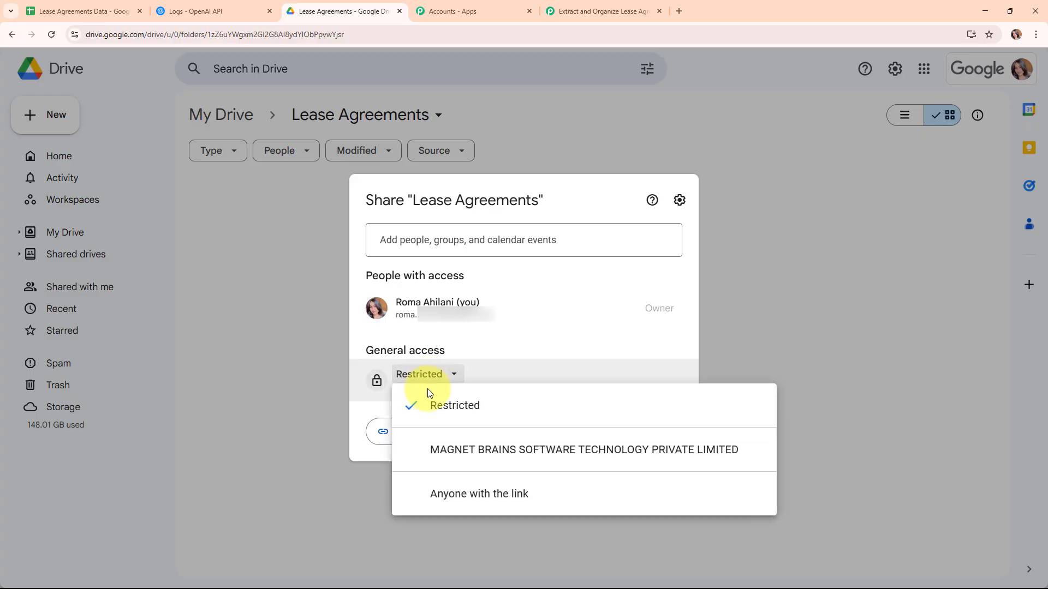
pyautogui.click(456, 510)
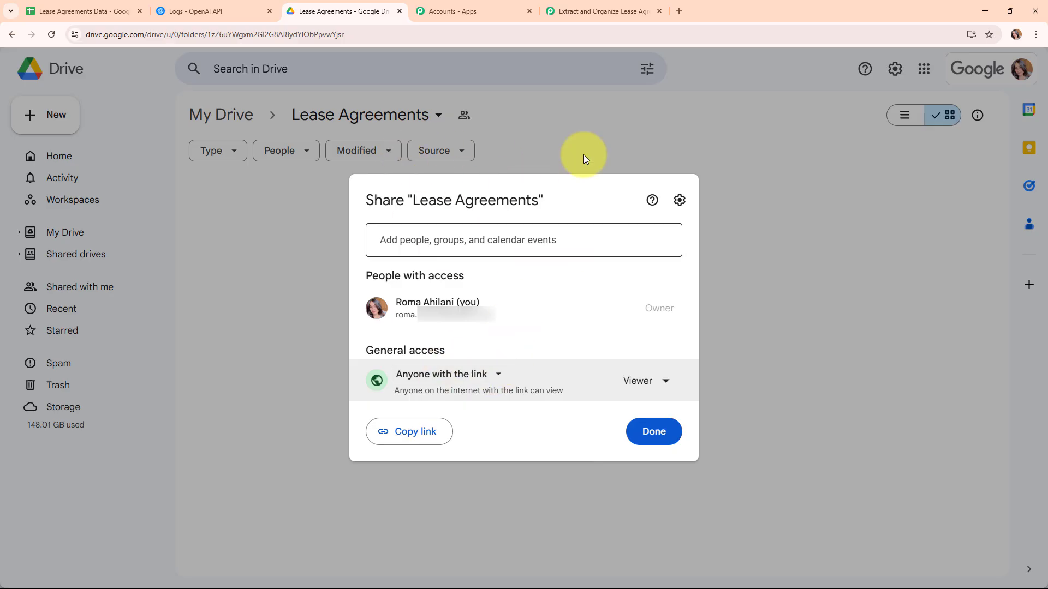
pyautogui.click(639, 430)
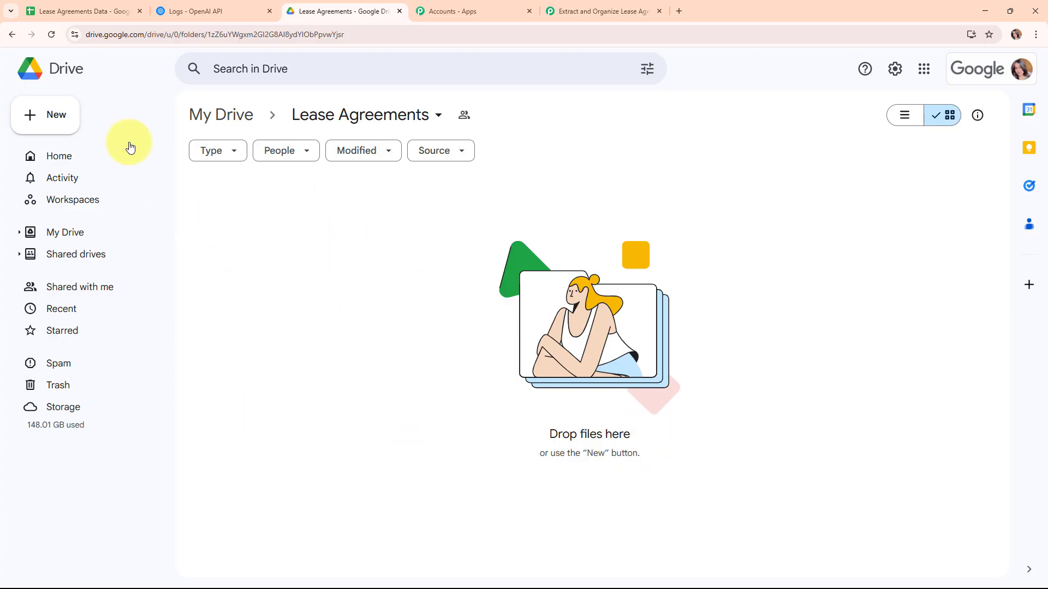
# - Upload the Lease Agreement PDF from the Desktop into the Lease Agreements folder and dismiss the upload notice
pyautogui.click(63, 112)
pyautogui.click(135, 147)
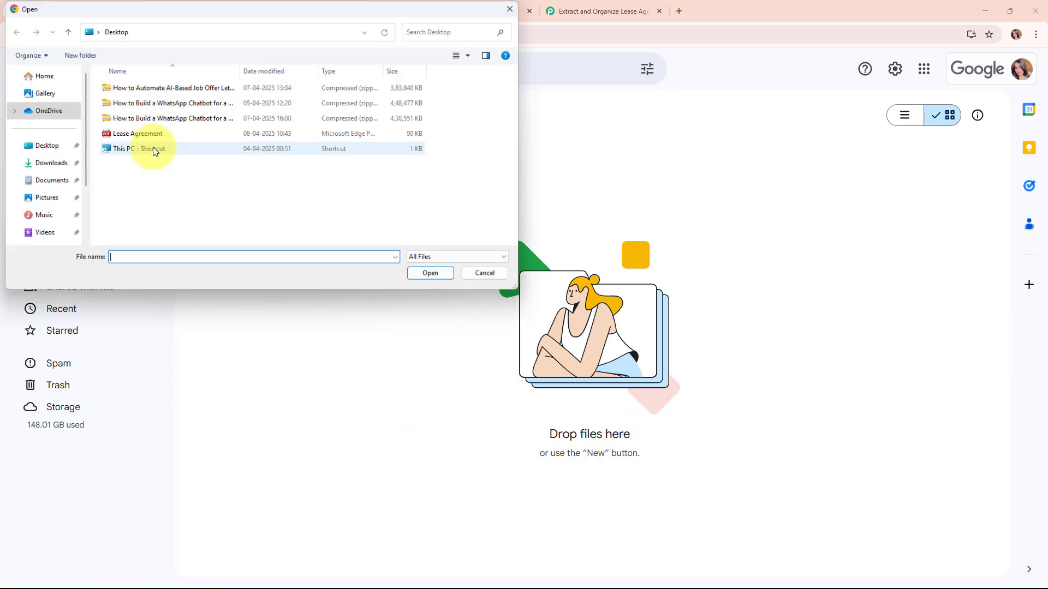
pyautogui.click(119, 136)
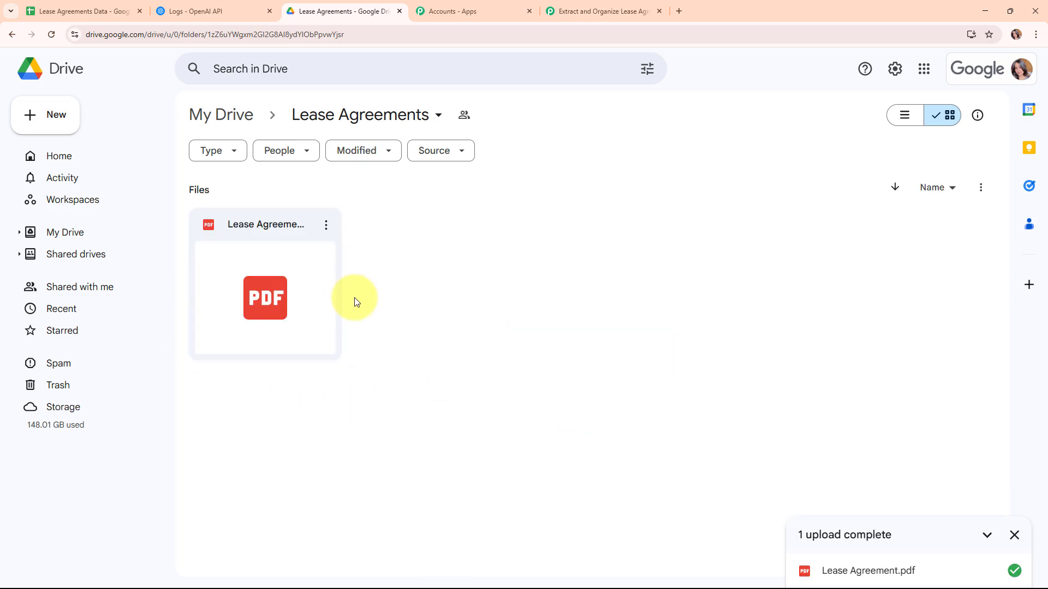
pyautogui.click(1017, 537)
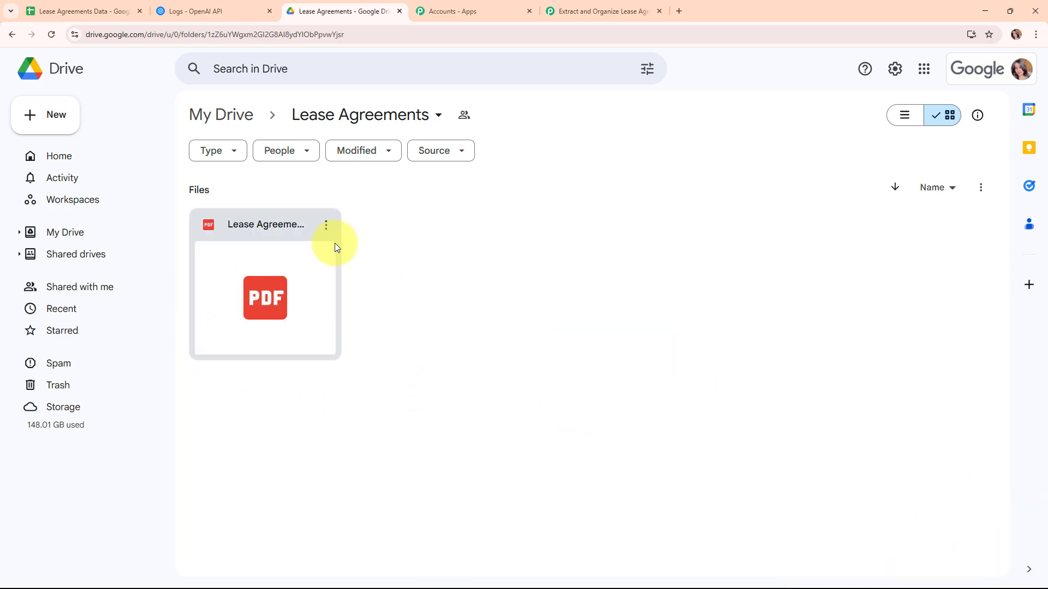
# - Open the uploaded Lease Agreement.pdf, read through its parties, property, term, rent, fee, deposit and signature sections, and close the preview
pyautogui.doubleClick(259, 292)
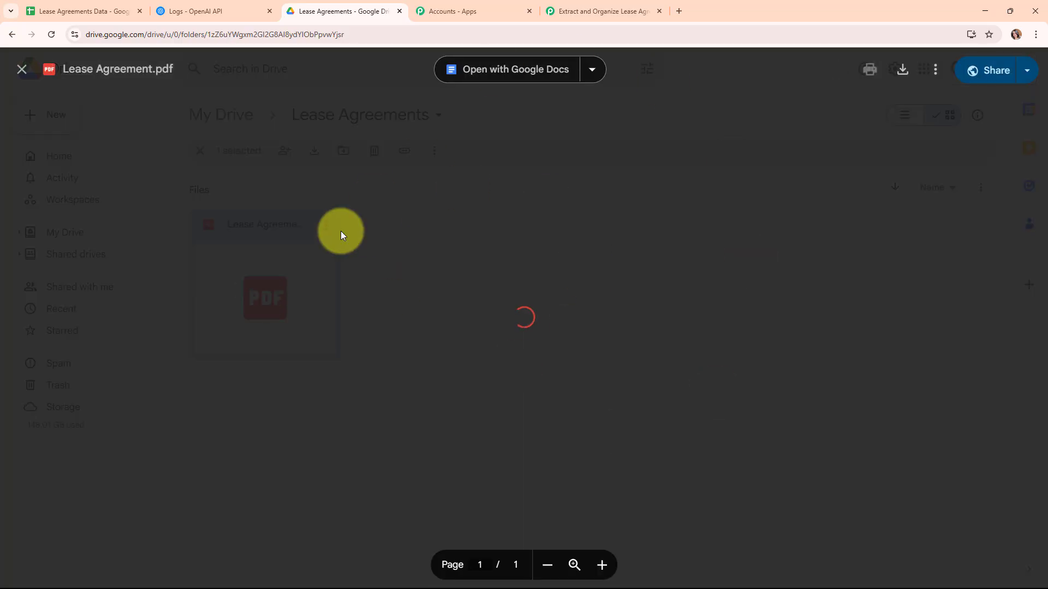
pyautogui.scroll(-6, 790, 228)
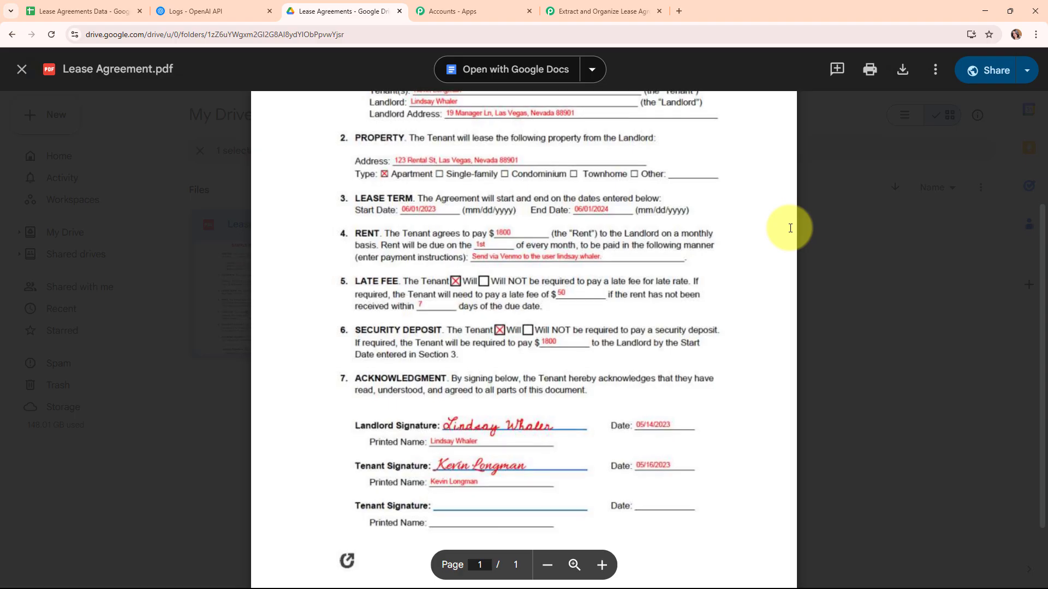
pyautogui.scroll(5, 790, 228)
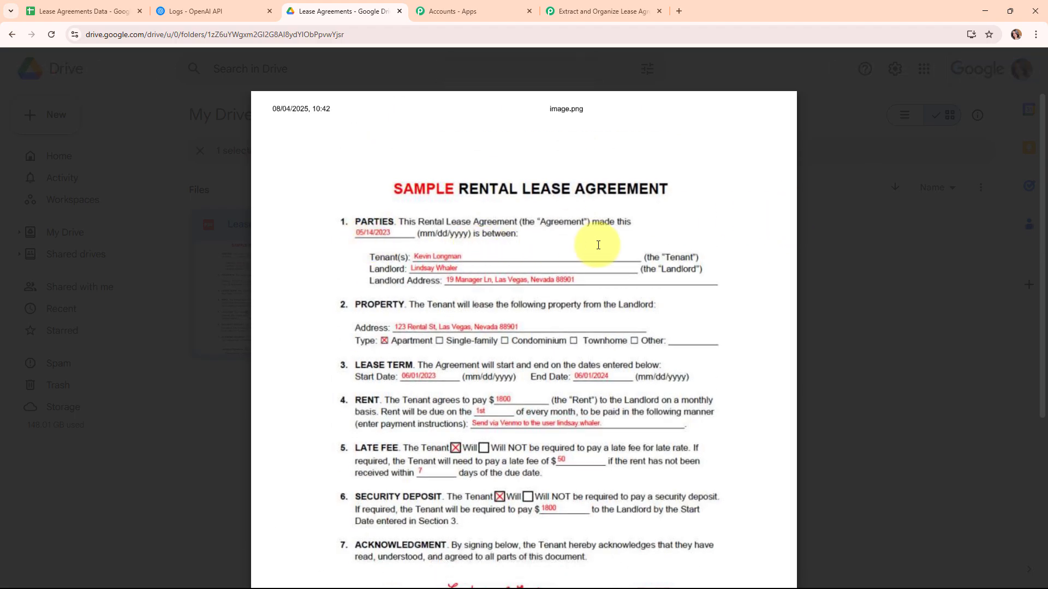
pyautogui.scroll(-1, 598, 245)
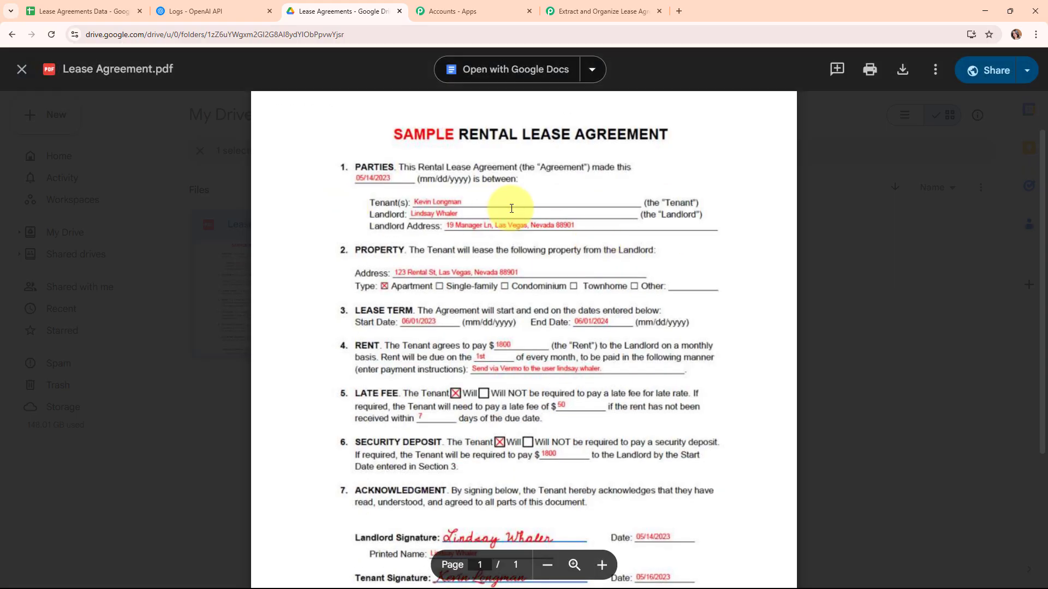
pyautogui.scroll(-1, 599, 226)
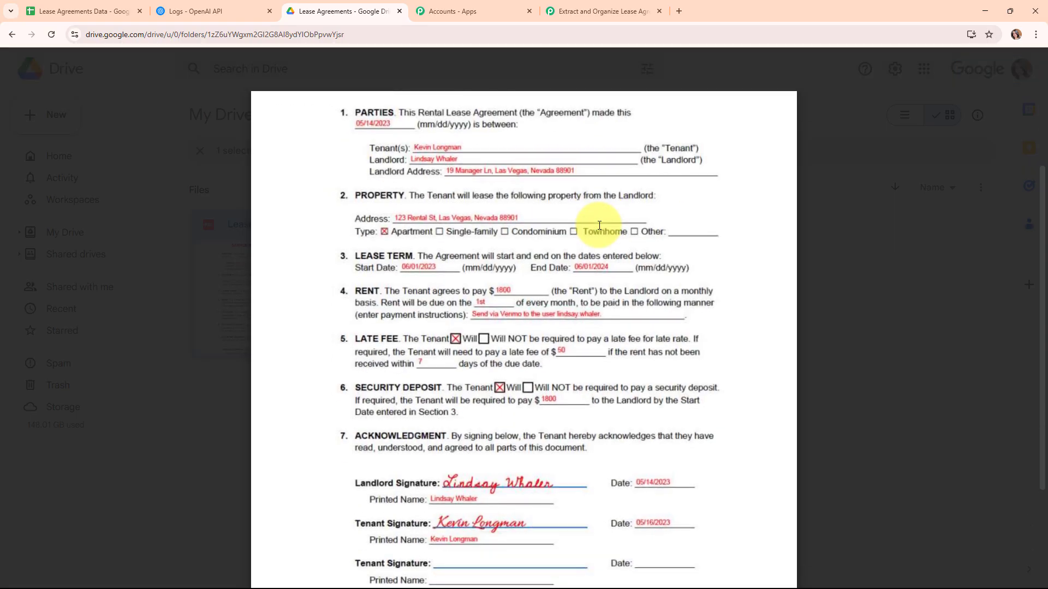
pyautogui.scroll(-2, 600, 242)
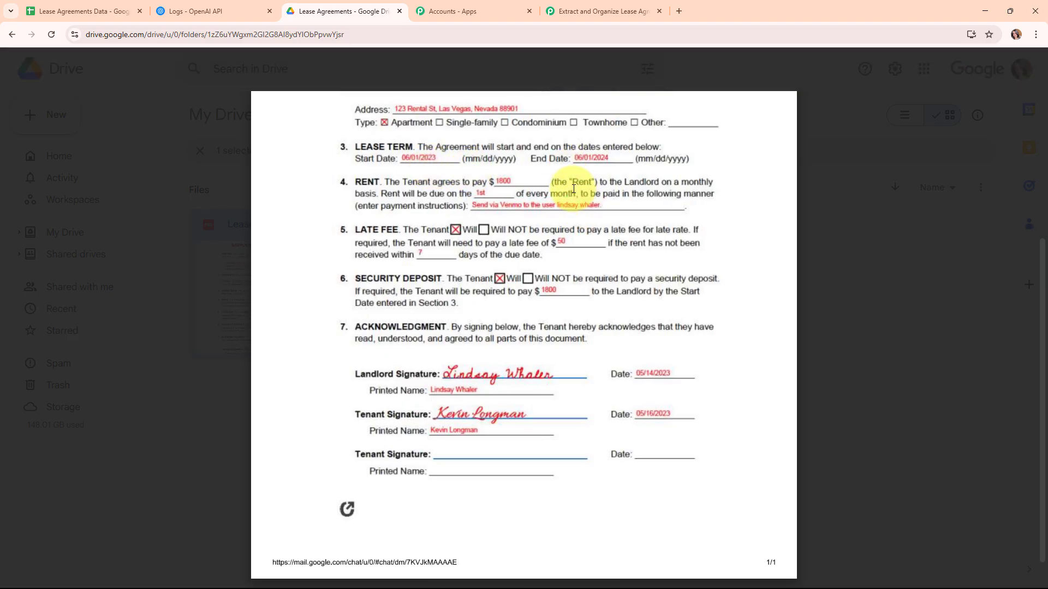
pyautogui.scroll(-1, 477, 251)
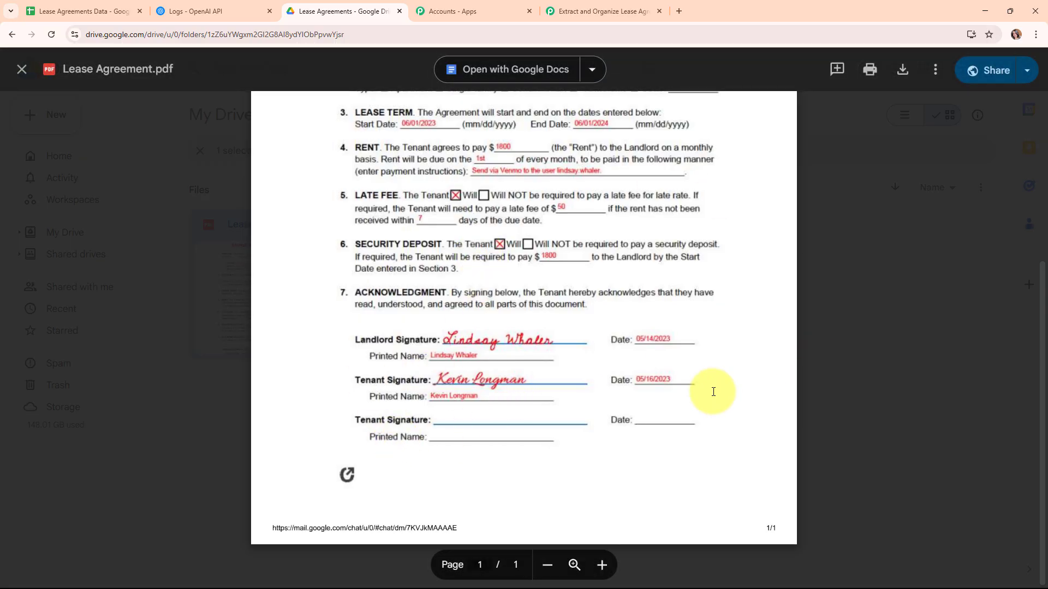
pyautogui.scroll(1, 633, 322)
pyautogui.scroll(4, 635, 306)
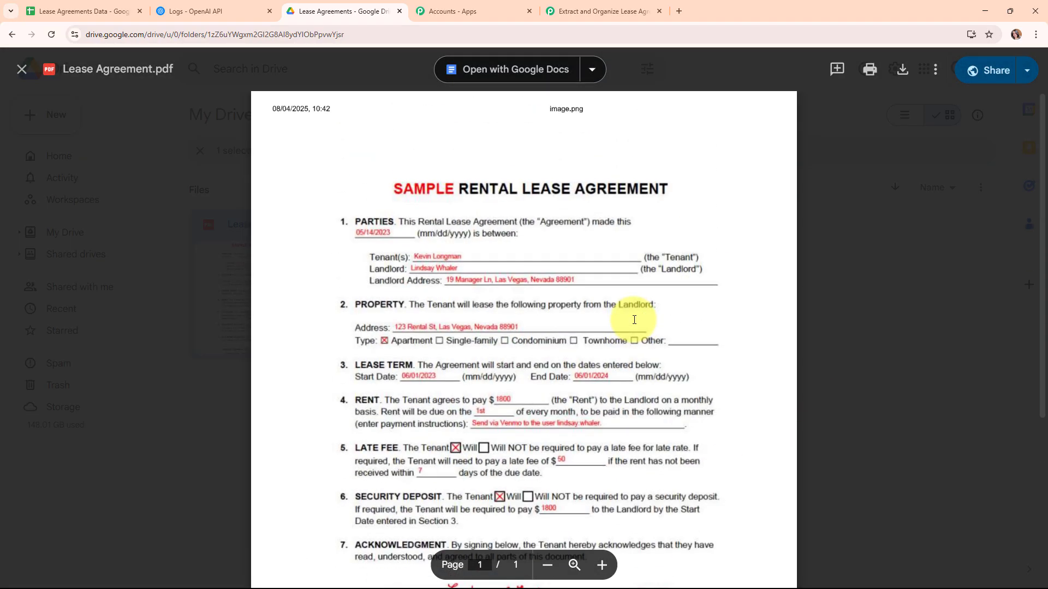
pyautogui.click(23, 68)
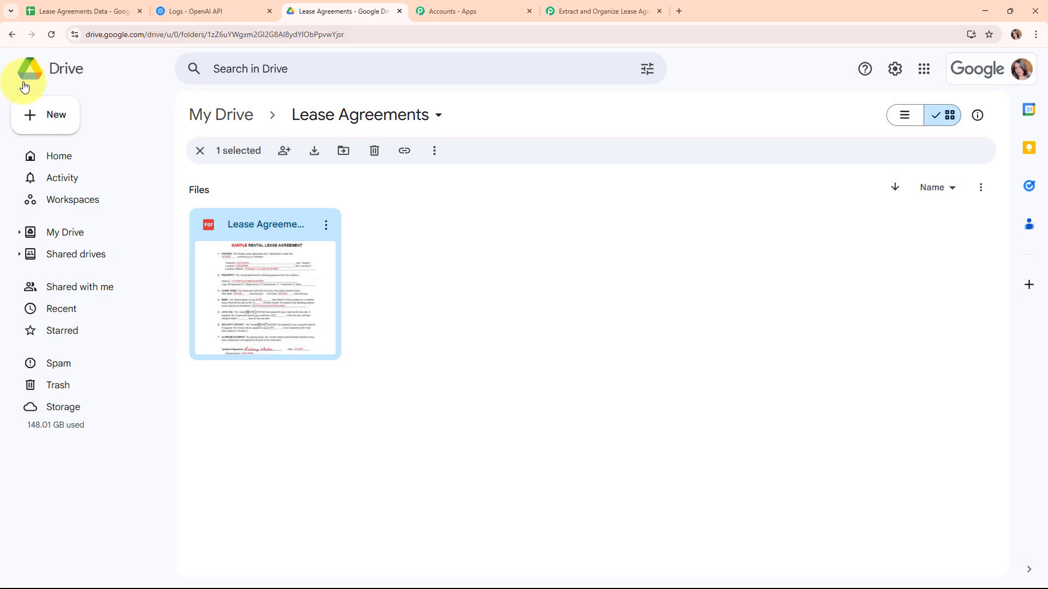
# - Return to the Pabbly Connect workflow, save the Google Drive trigger with a test request, and view the received response
pyautogui.click(584, 4)
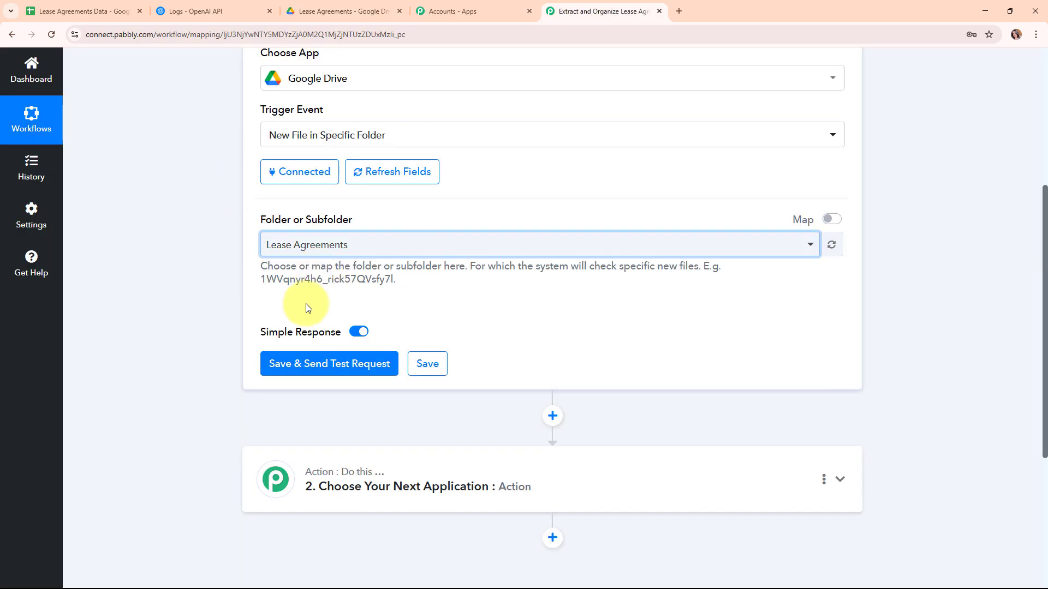
pyautogui.click(350, 364)
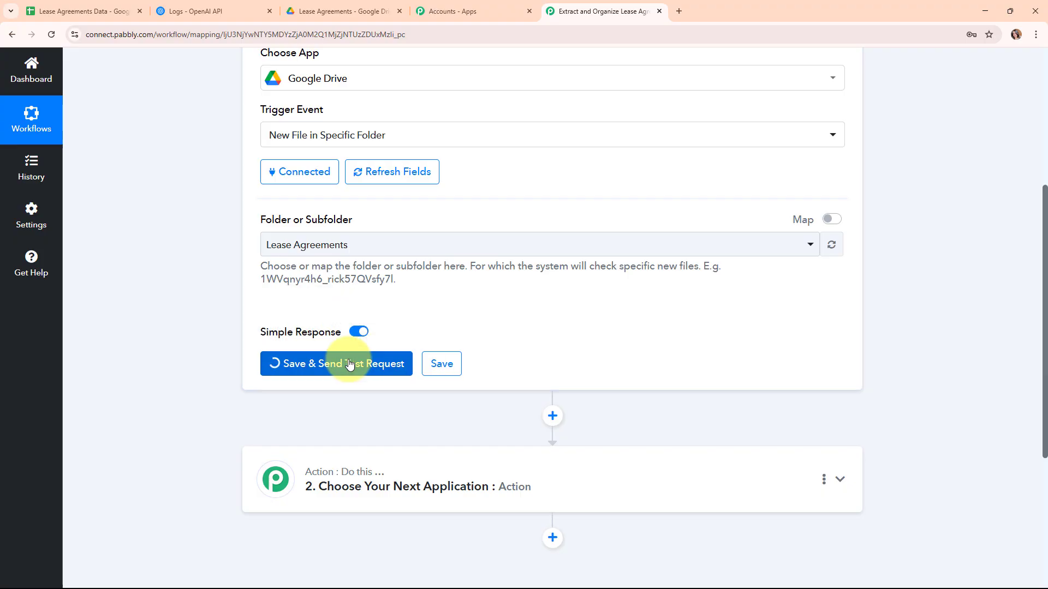
pyautogui.scroll(-3, 930, 396)
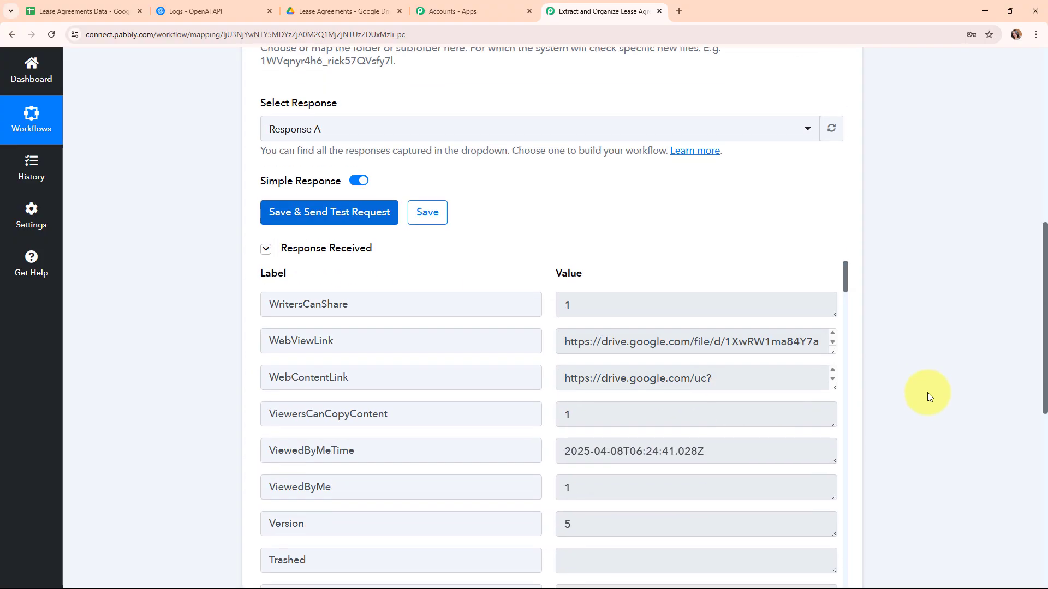
# - Save the Google Drive trigger time as Check every 10 minutes, dismiss the notice, and collapse the trigger step
pyautogui.scroll(-3, 928, 391)
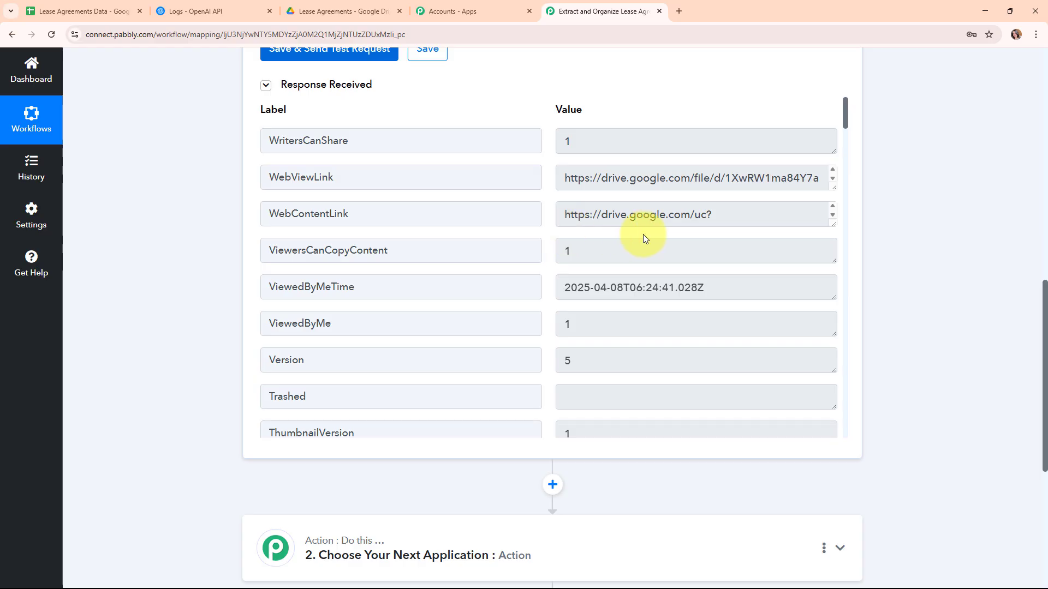
pyautogui.scroll(-4, 650, 268)
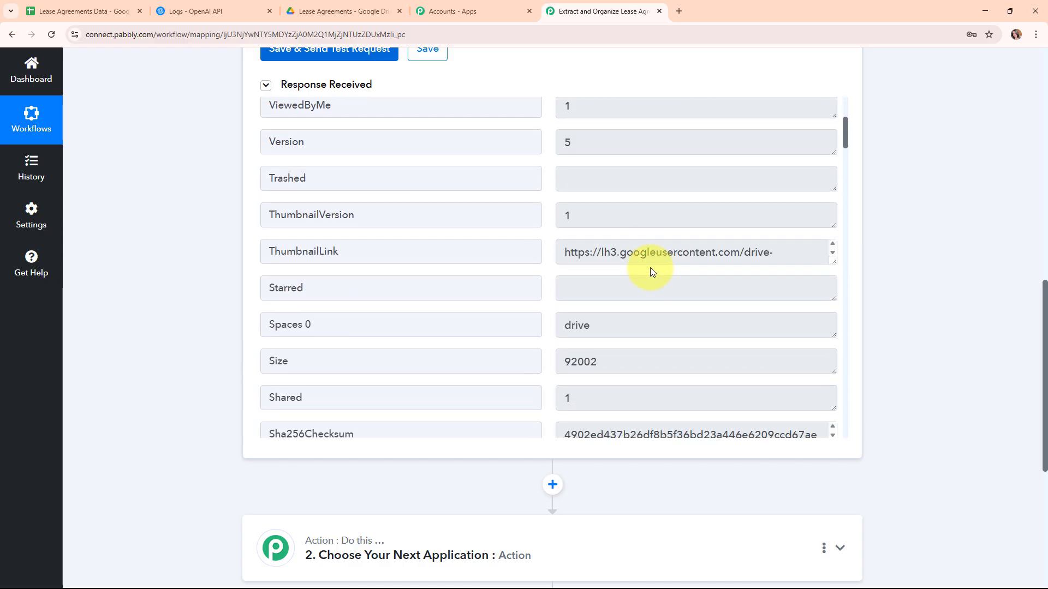
pyautogui.scroll(10, 894, 377)
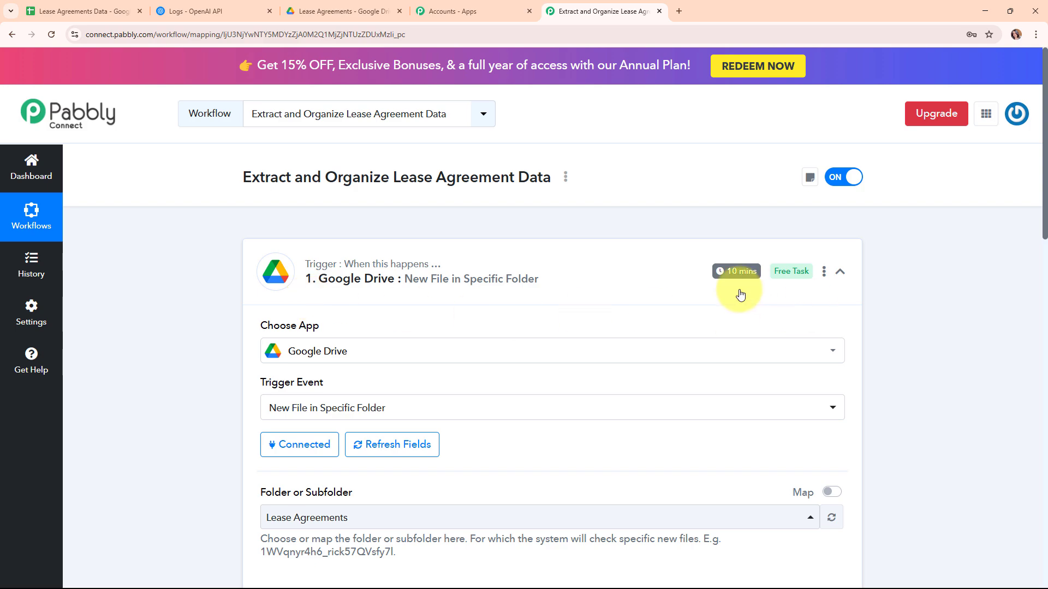
pyautogui.click(824, 271)
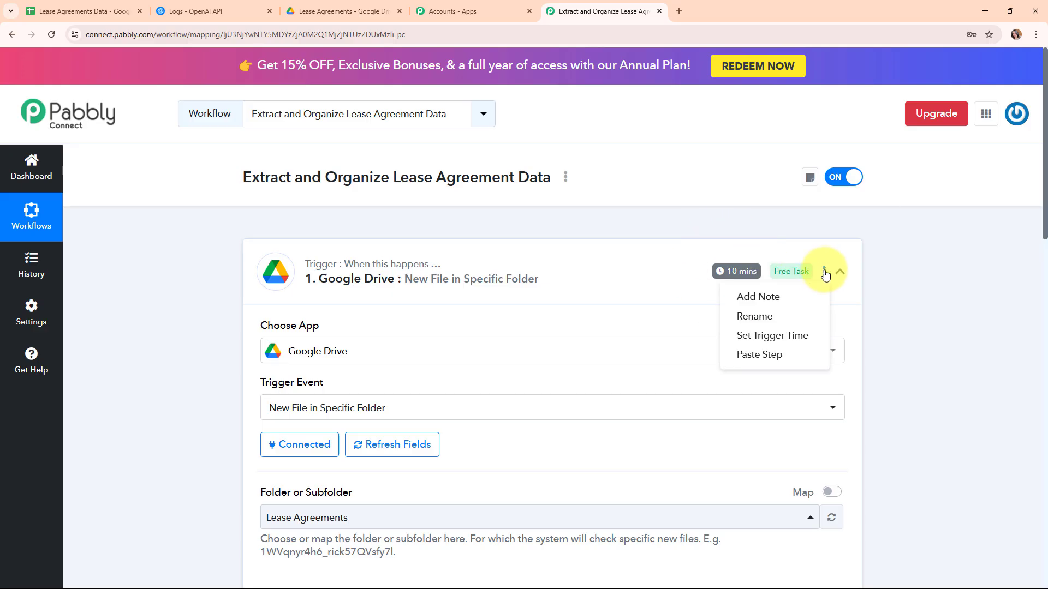
pyautogui.click(803, 335)
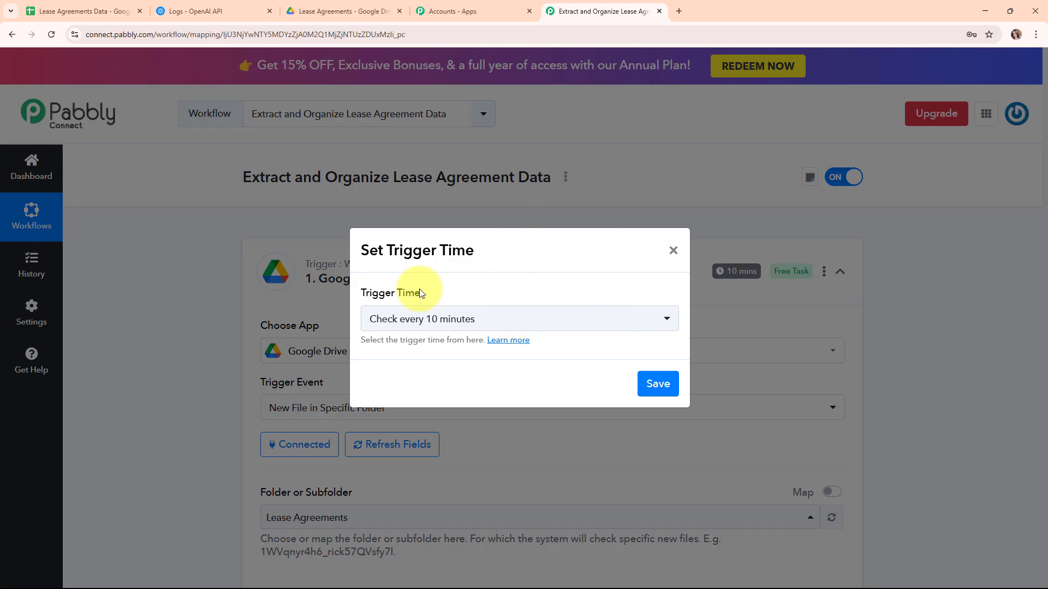
pyautogui.click(585, 325)
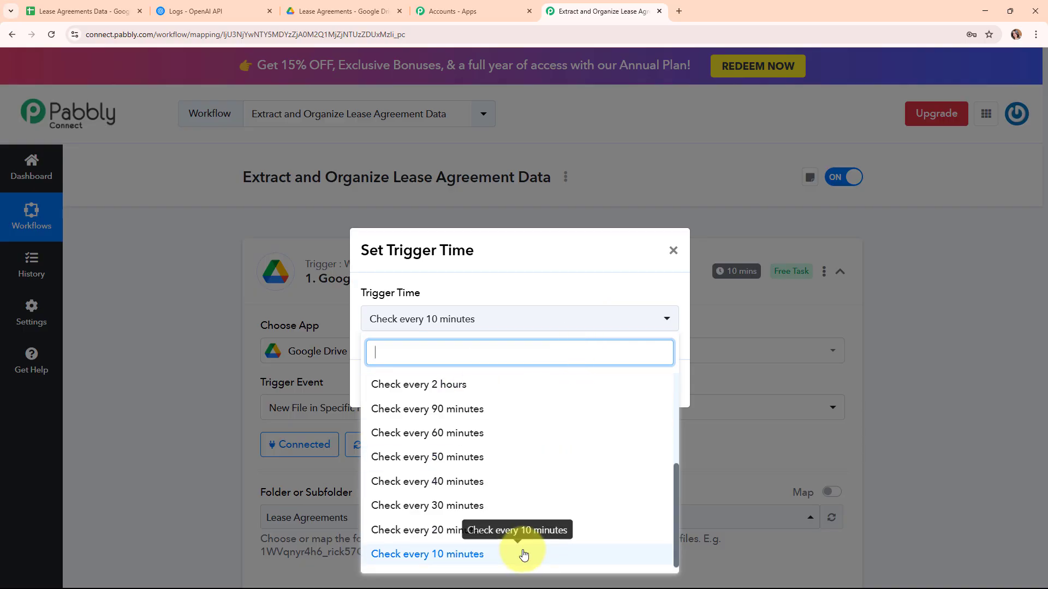
pyautogui.scroll(3, 589, 462)
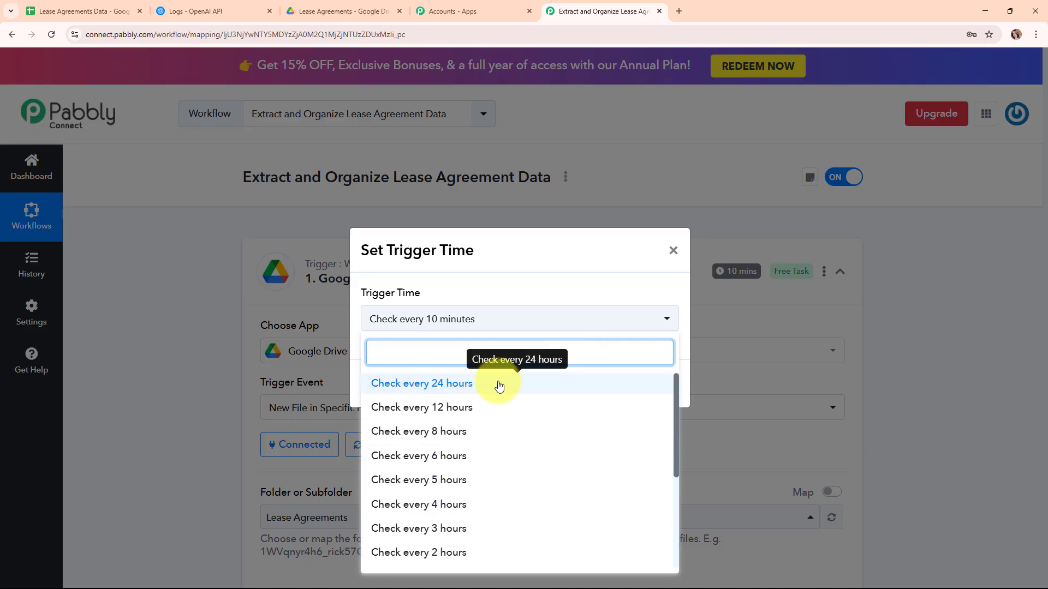
pyautogui.click(559, 280)
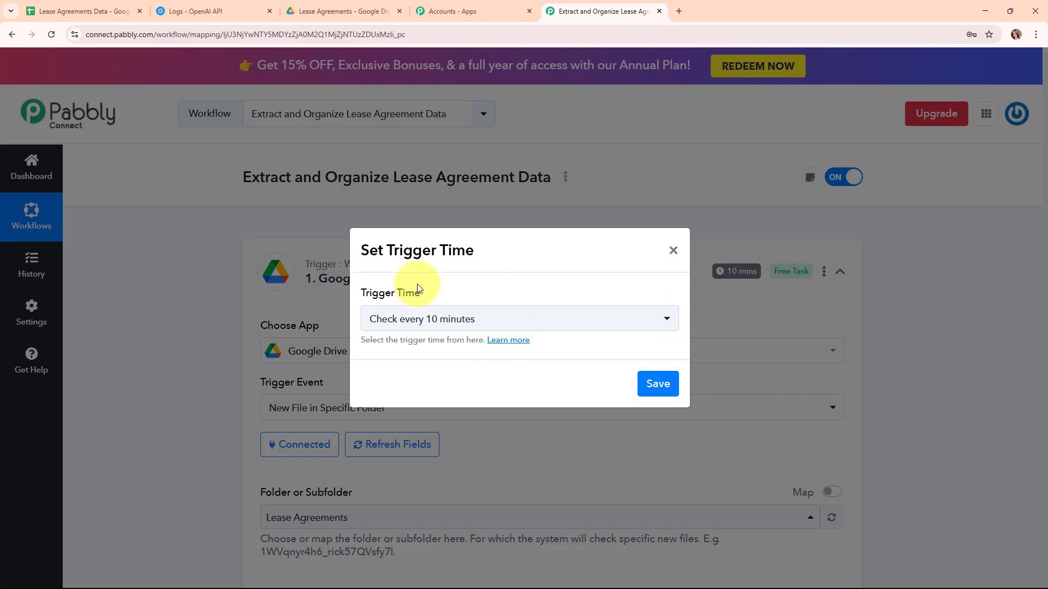
pyautogui.click(670, 391)
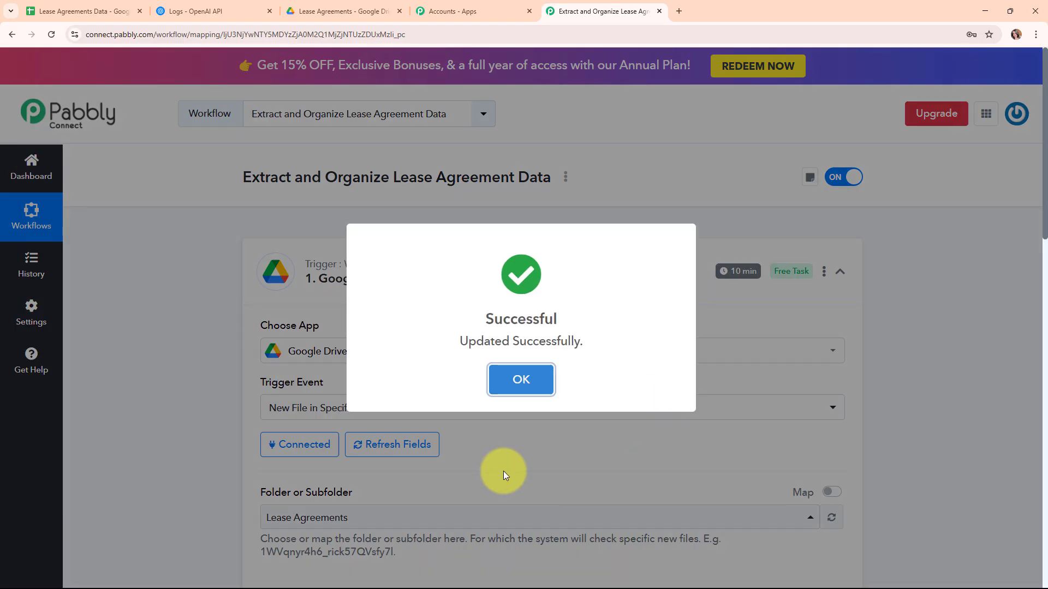
pyautogui.click(523, 378)
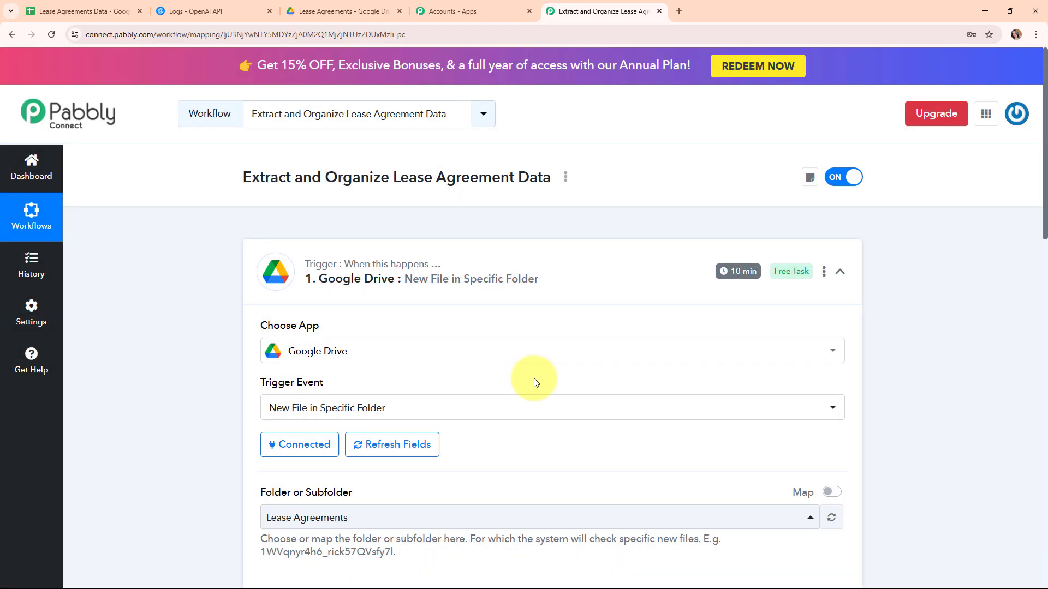
pyautogui.click(842, 272)
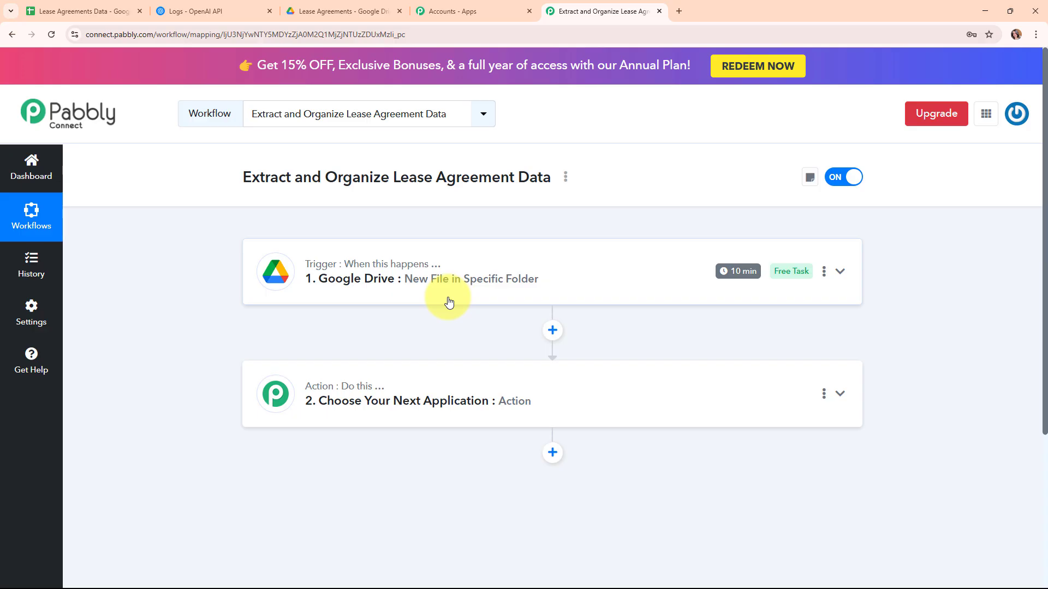
# - Set the second step's app to OpenAI (ChatGPT, DALL-E, Whisper) with the action event Extract Content from PDF/Image
pyautogui.click(449, 398)
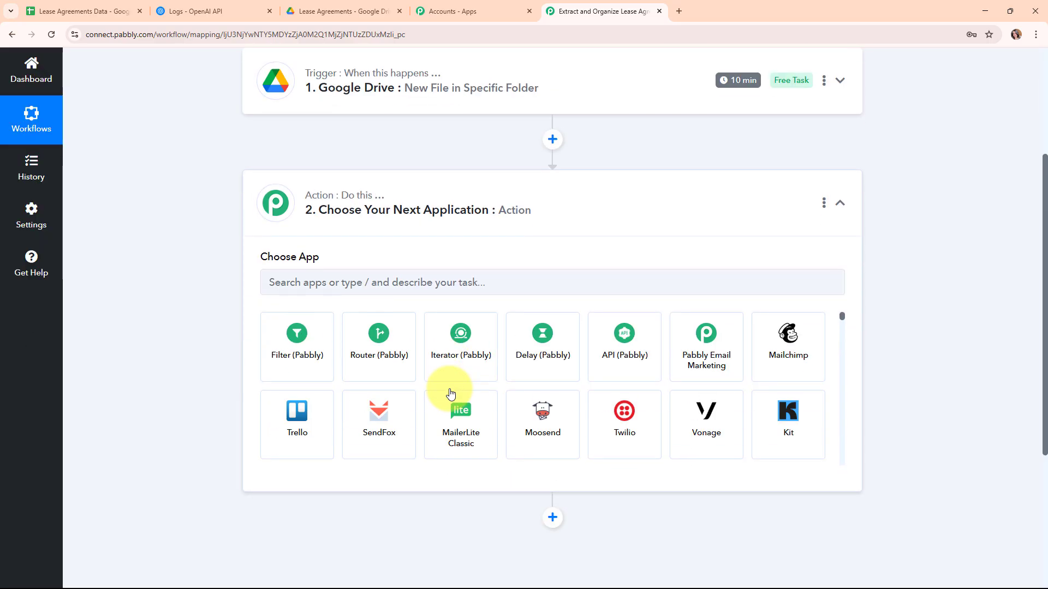
pyautogui.click(335, 283)
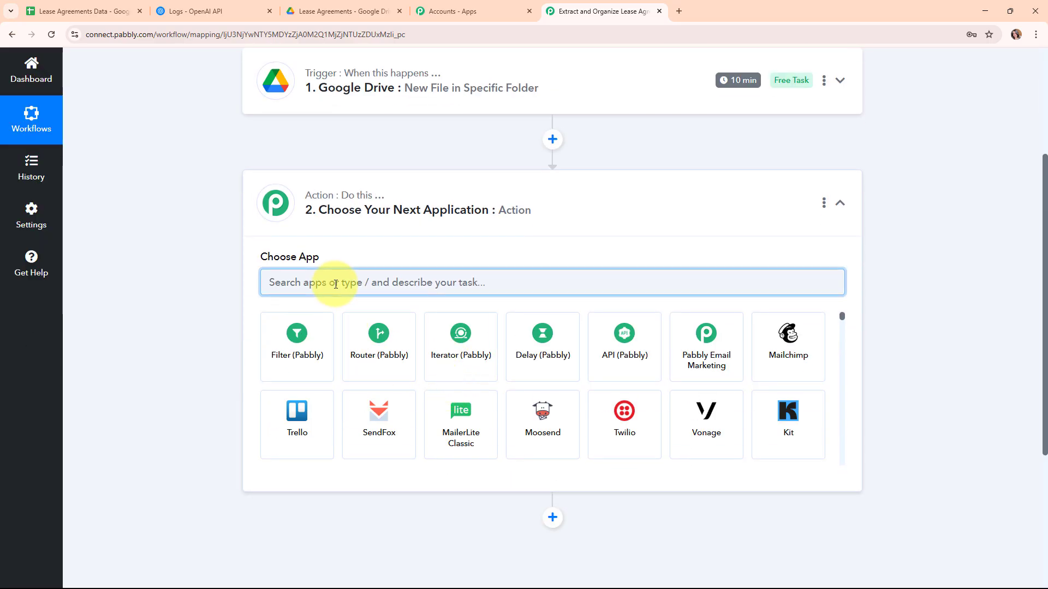
pyautogui.write('open')
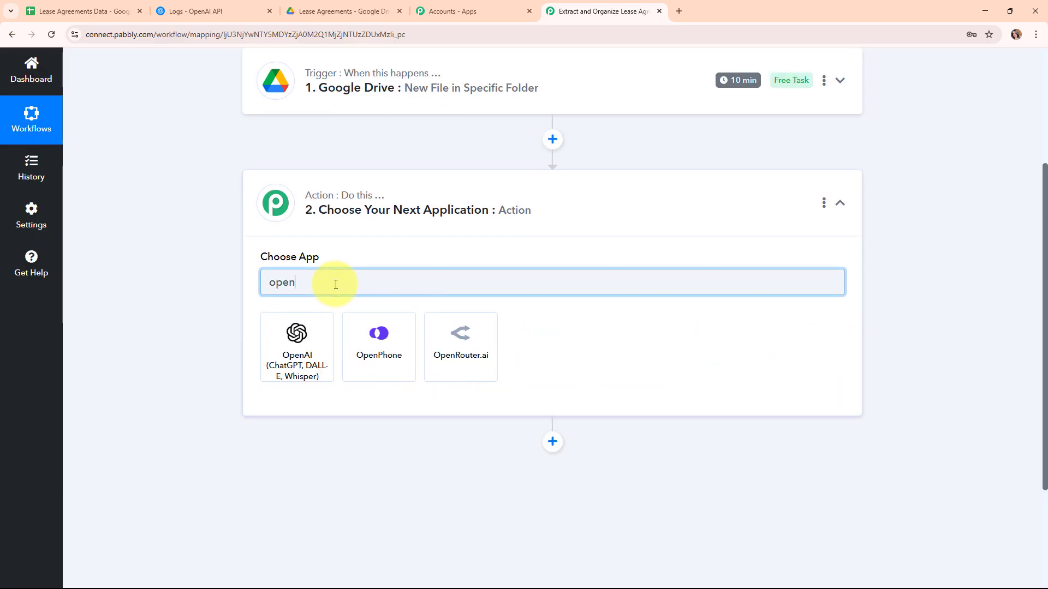
pyautogui.click(306, 355)
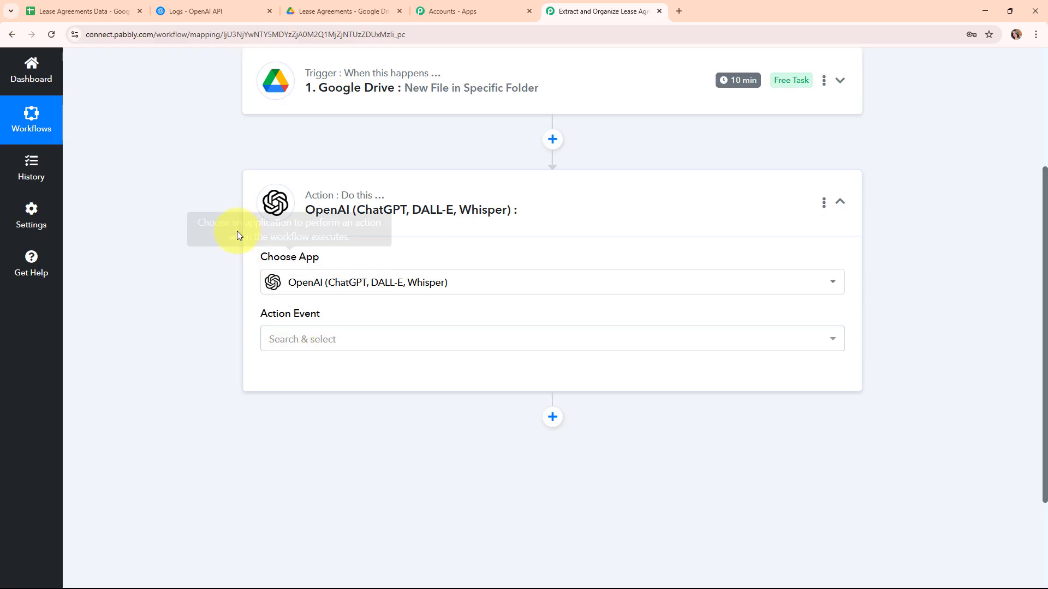
pyautogui.click(385, 339)
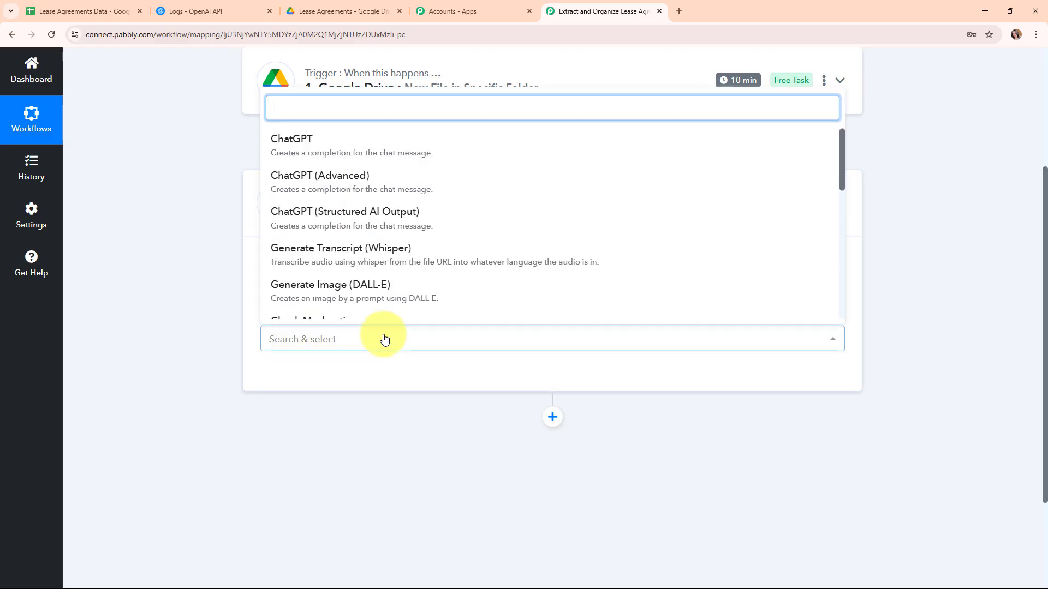
pyautogui.scroll(-5, 385, 215)
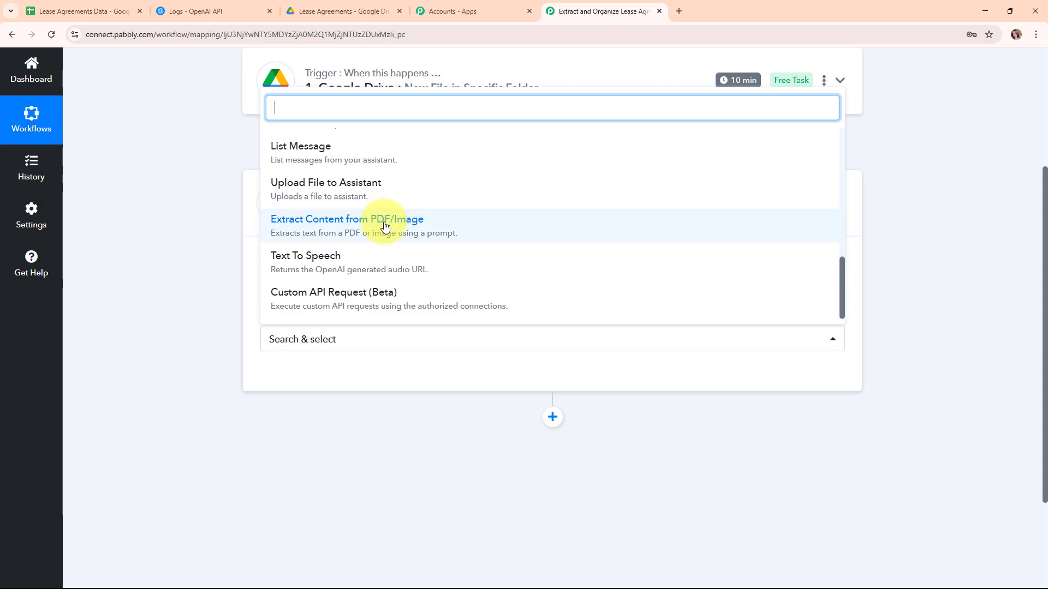
pyautogui.click(383, 221)
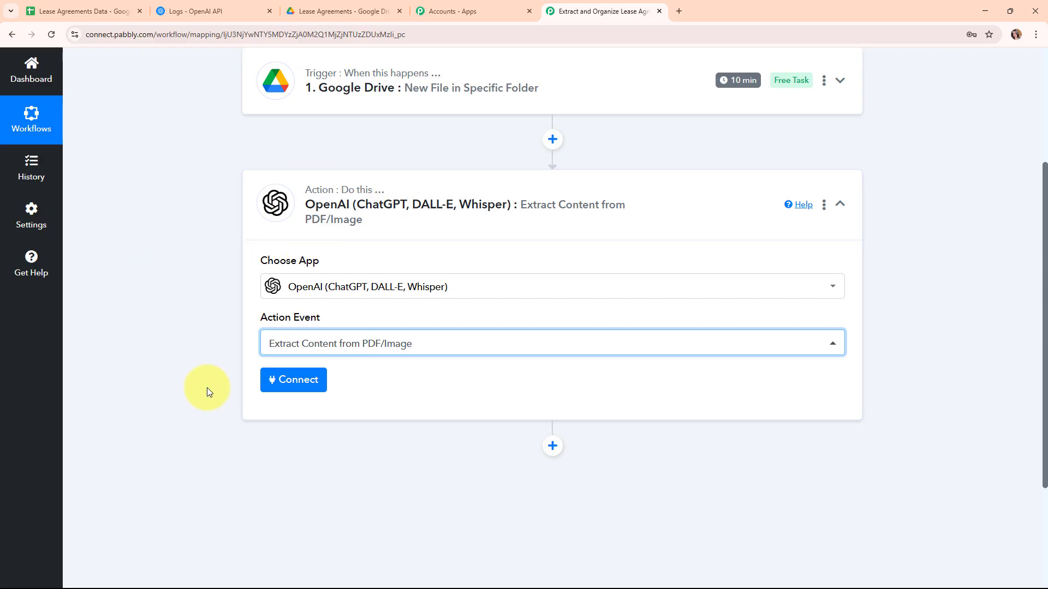
# - Start adding a new OpenAI connection for the action step and read the note about where to get the token
pyautogui.click(290, 387)
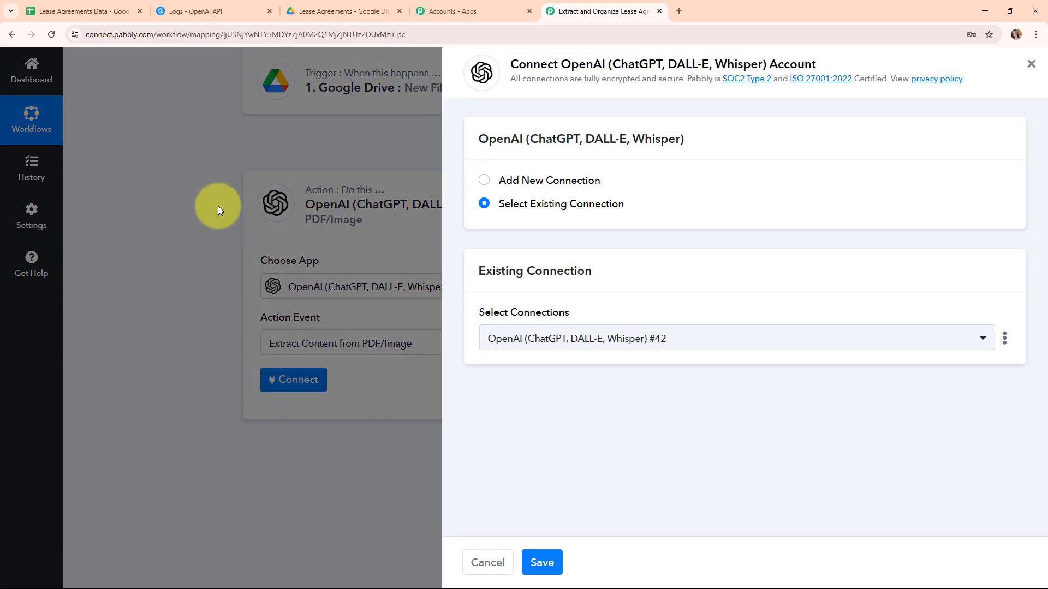
pyautogui.click(481, 180)
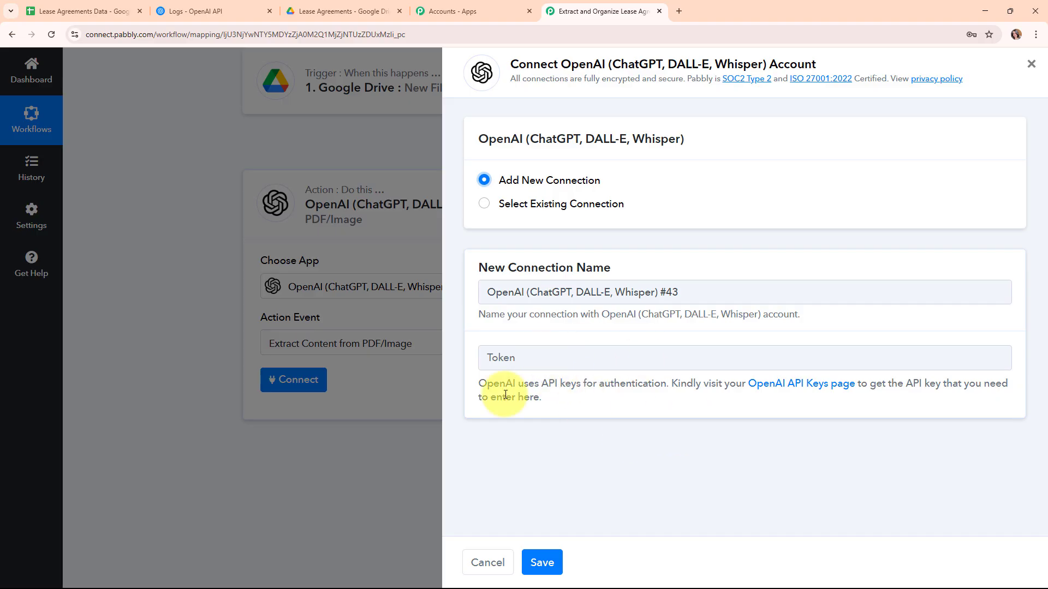
pyautogui.moveTo(480, 385); pyautogui.dragTo(584, 401)
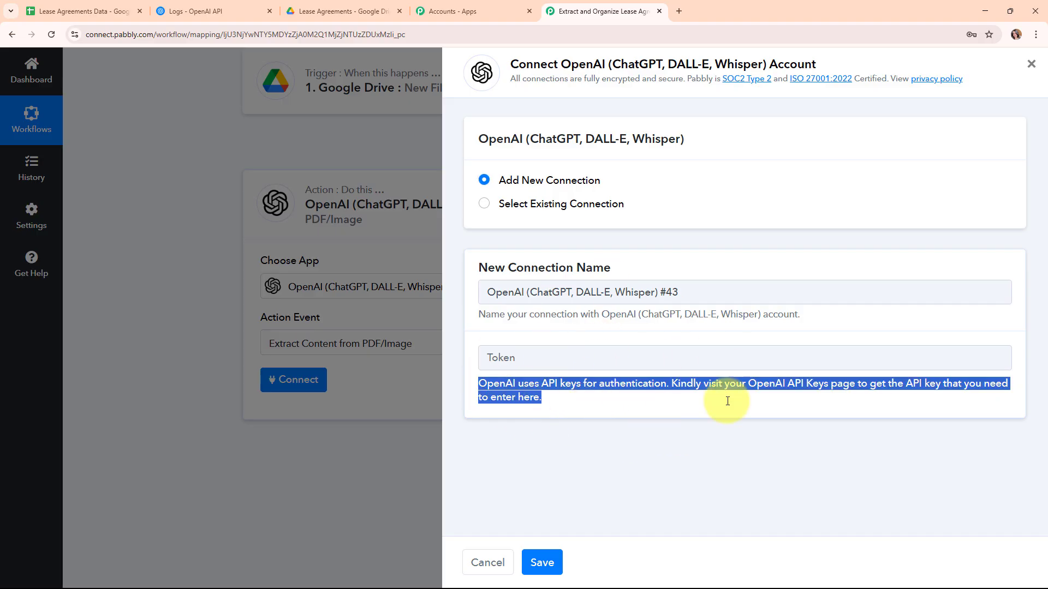
# - Switch to the OpenAI platform, create a secret API key named Lease Agreement in the Default project, and copy it
pyautogui.click(187, 5)
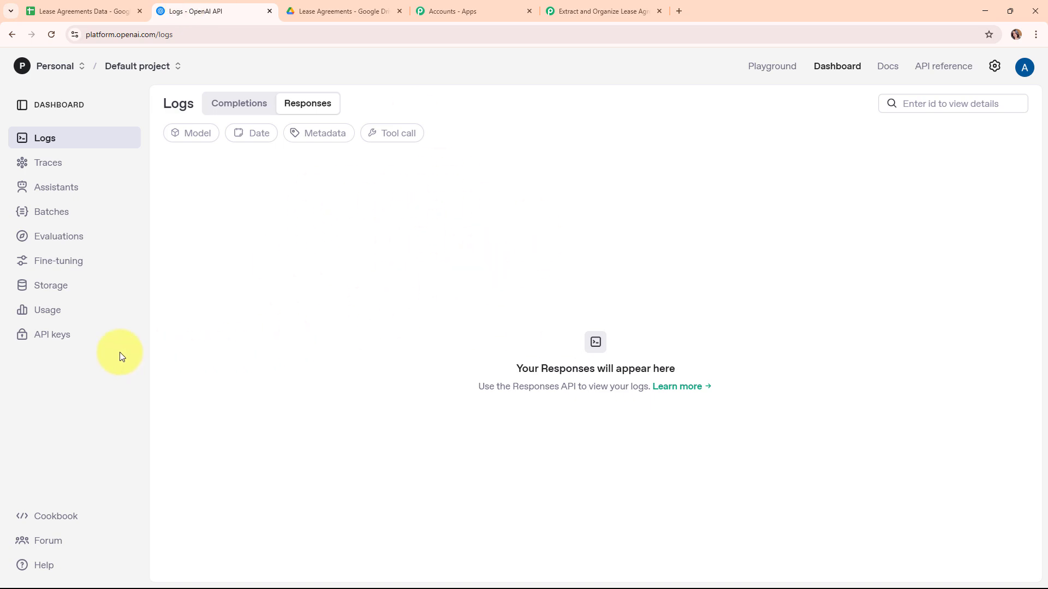
pyautogui.click(56, 338)
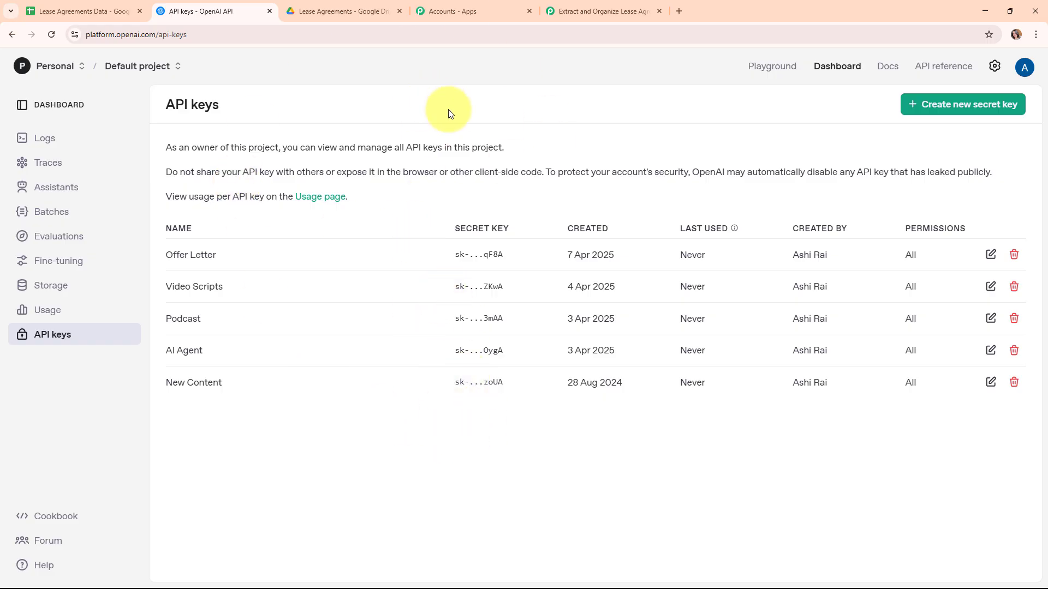
pyautogui.click(932, 106)
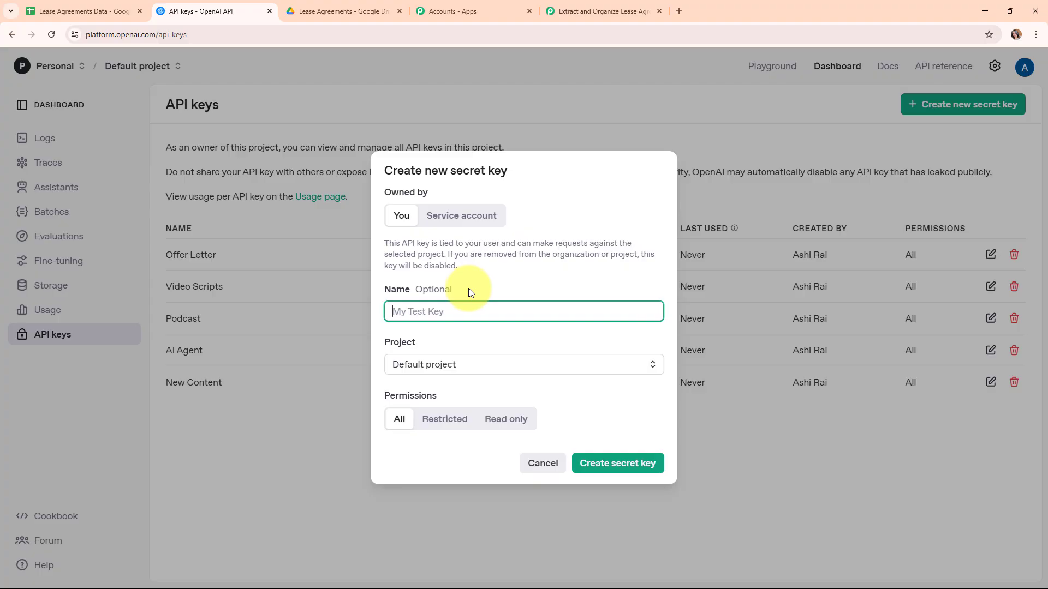
pyautogui.write('Lease Agreement')
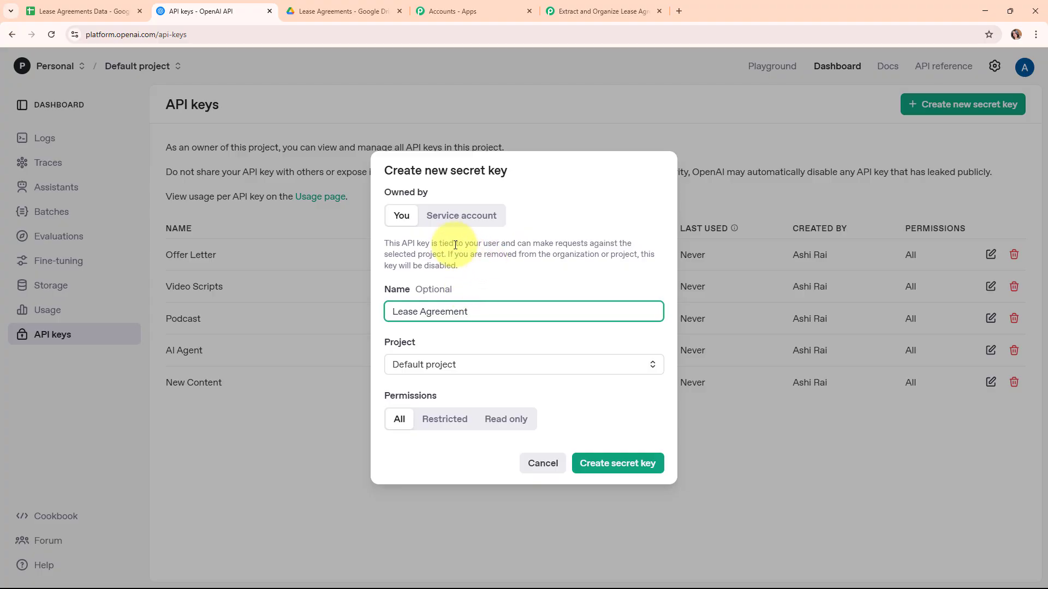
pyautogui.click(515, 367)
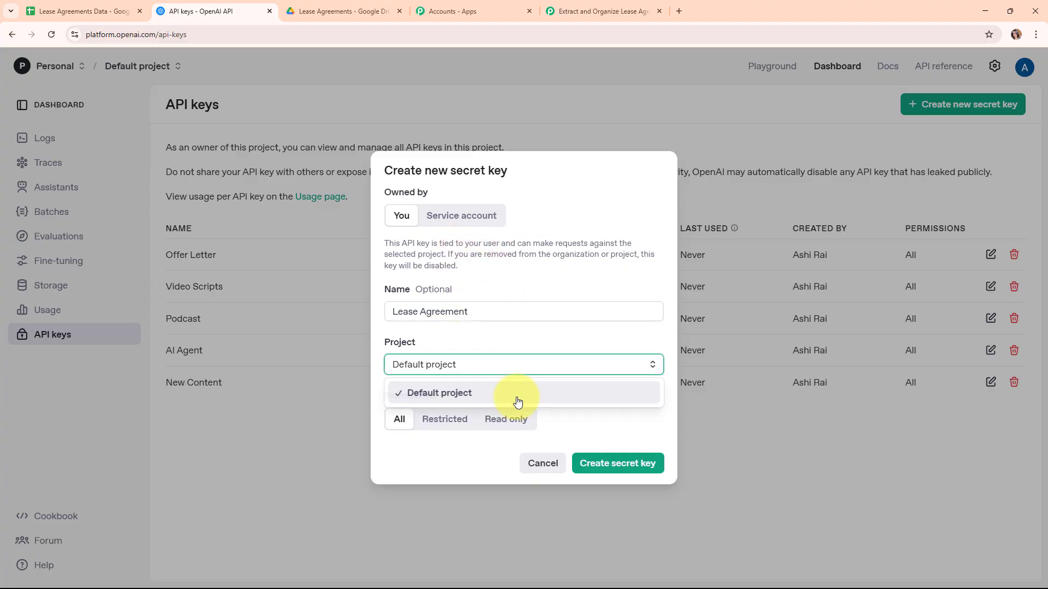
pyautogui.click(517, 402)
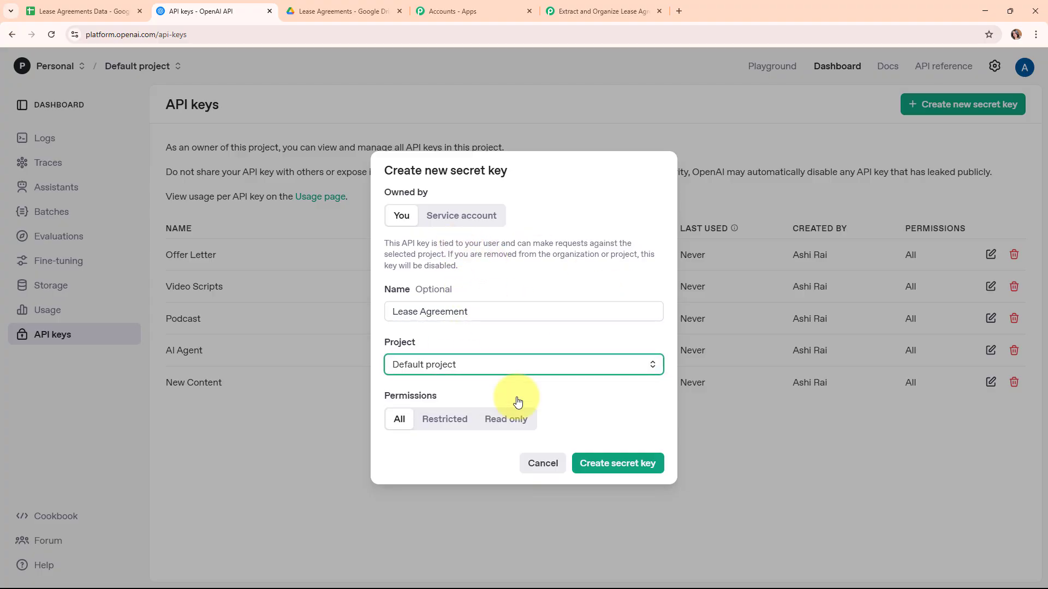
pyautogui.click(620, 463)
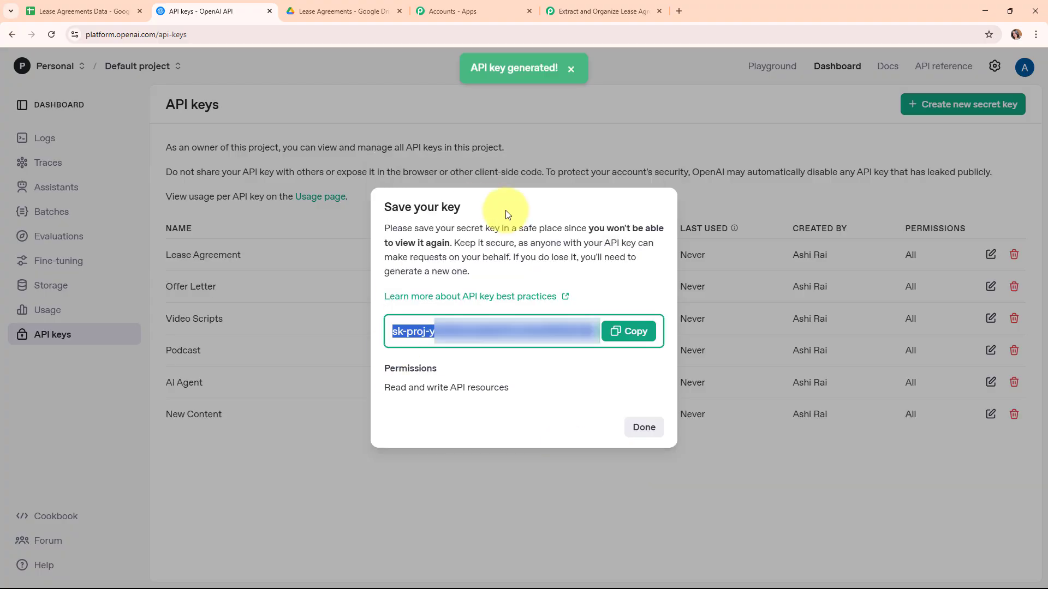
pyautogui.click(630, 321)
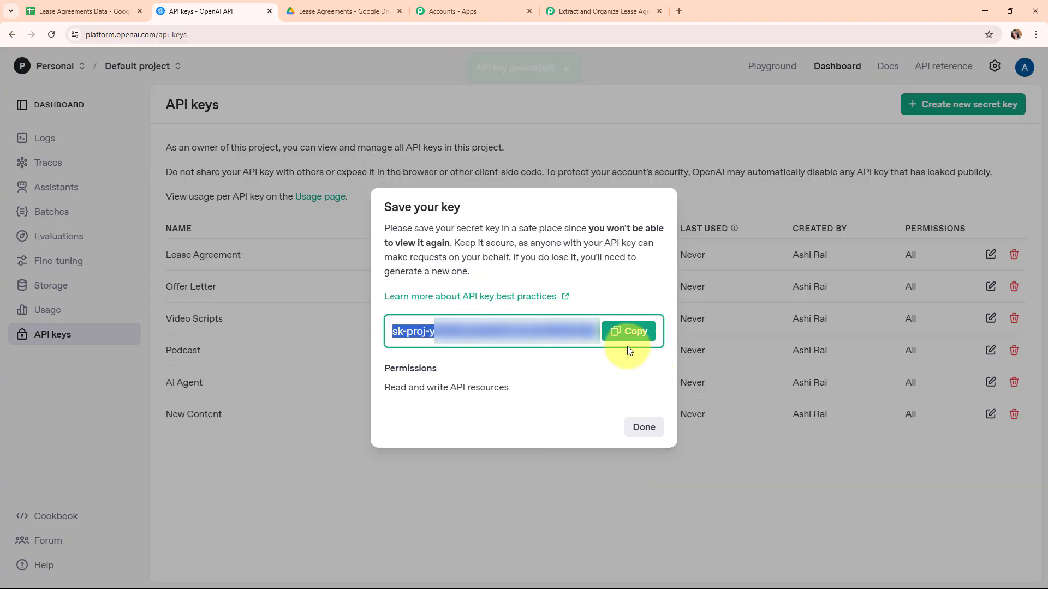
pyautogui.click(639, 426)
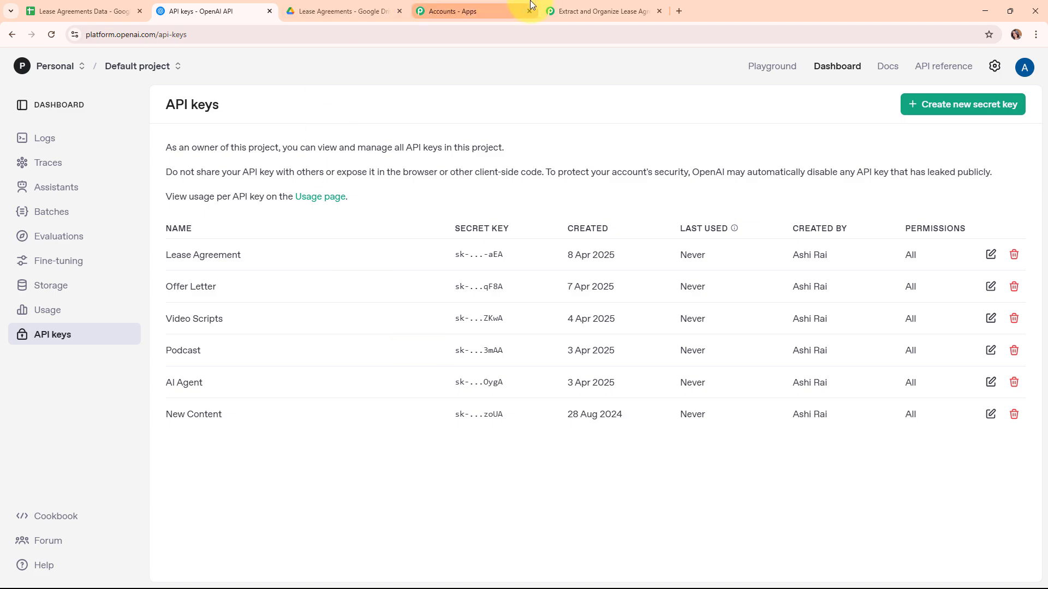
# - Return to the Pabbly Connect workflow, paste the API key as the connection's token, and save the OpenAI connection
pyautogui.click(601, 11)
pyautogui.rightClick(564, 358)
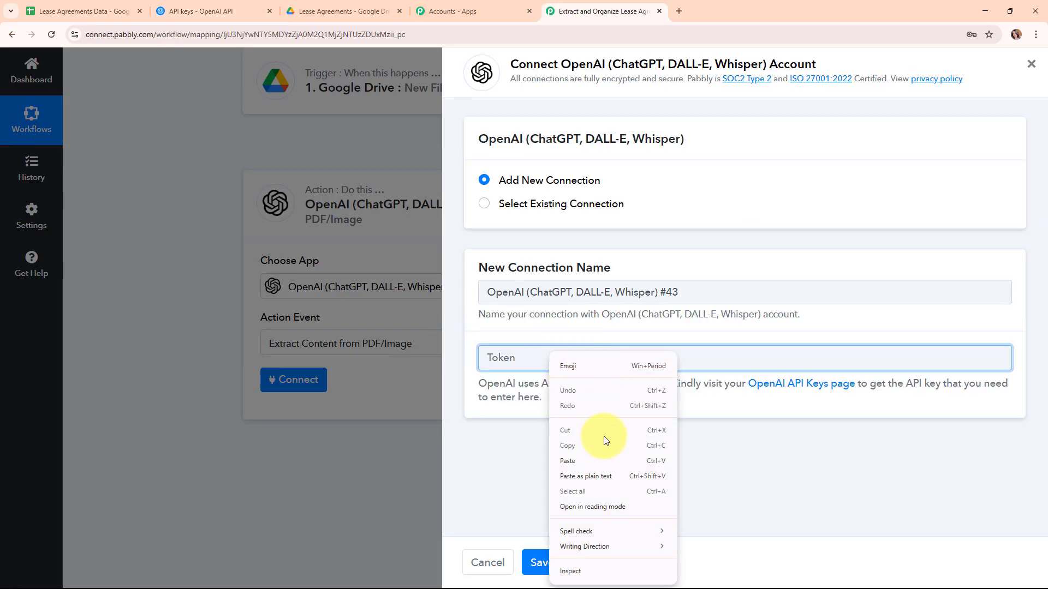
pyautogui.click(606, 460)
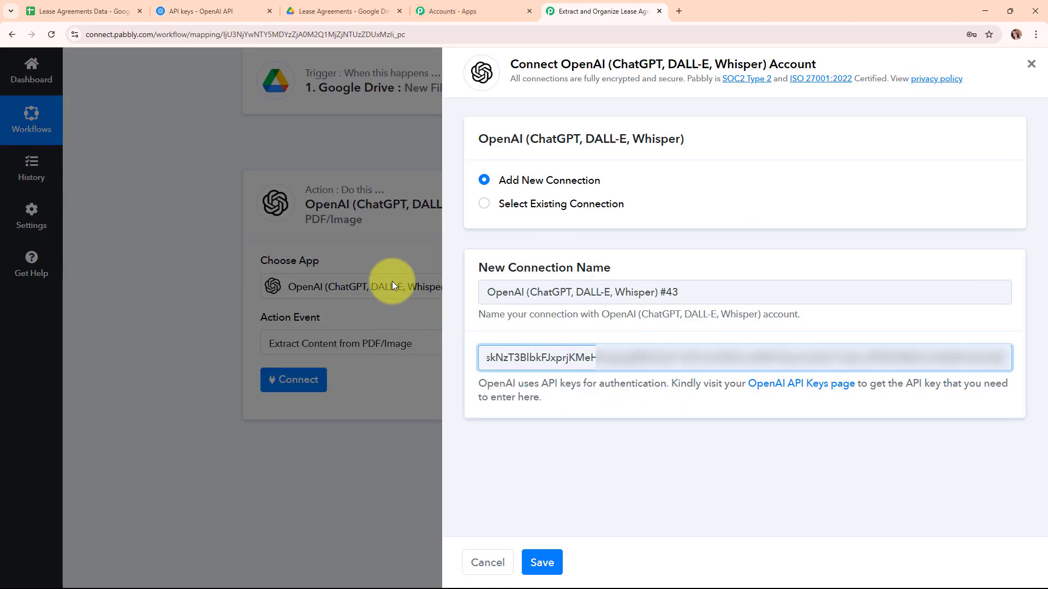
pyautogui.click(543, 564)
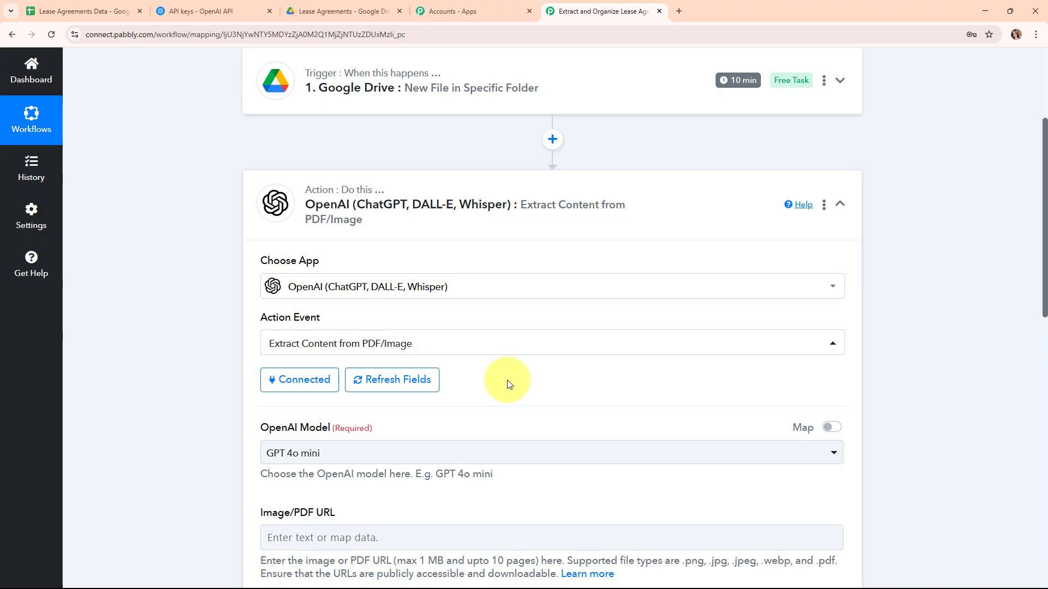
# - Choose GPT 4o mini as the OpenAI model for the content extraction step
pyautogui.scroll(-3, 546, 371)
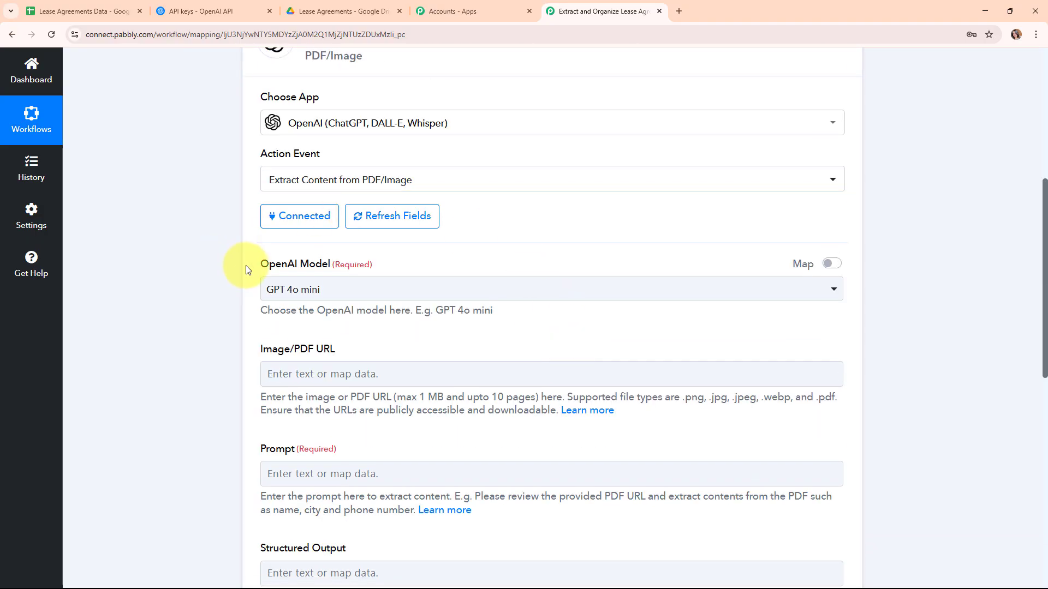
pyautogui.moveTo(246, 265); pyautogui.dragTo(437, 253)
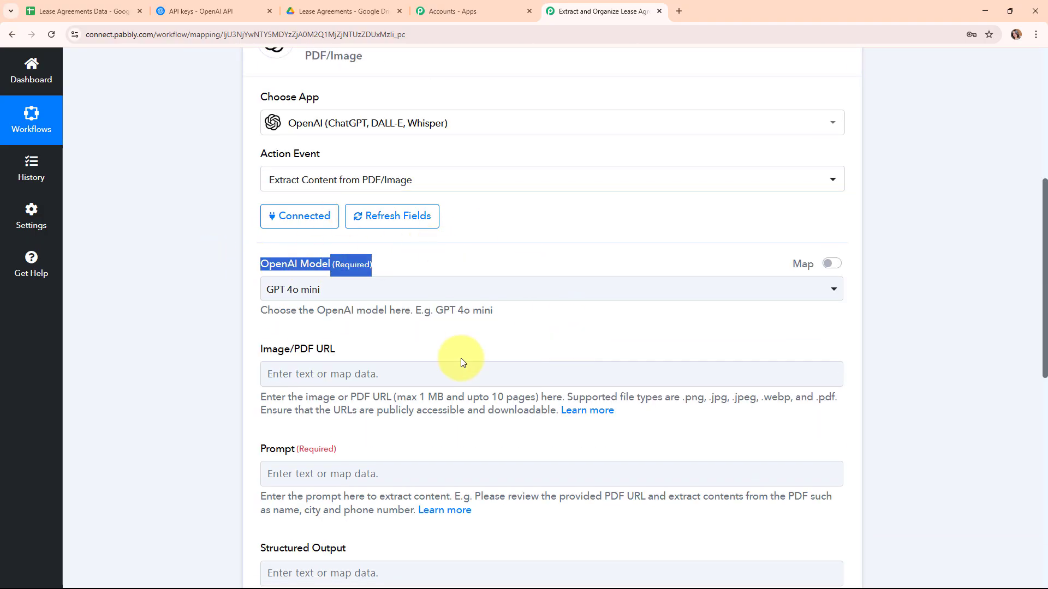
pyautogui.click(367, 334)
pyautogui.click(428, 290)
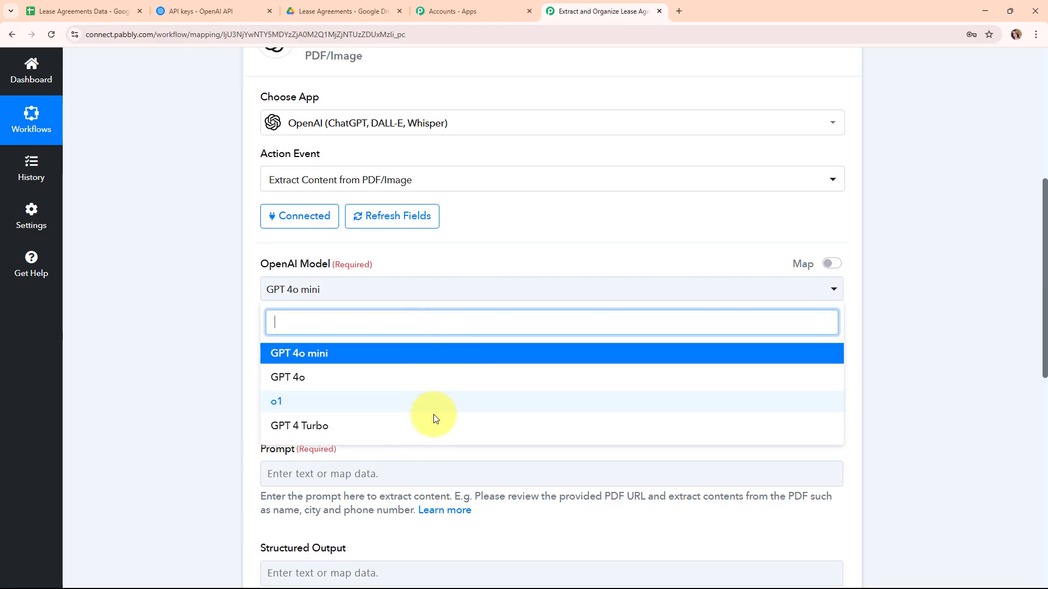
pyautogui.click(295, 361)
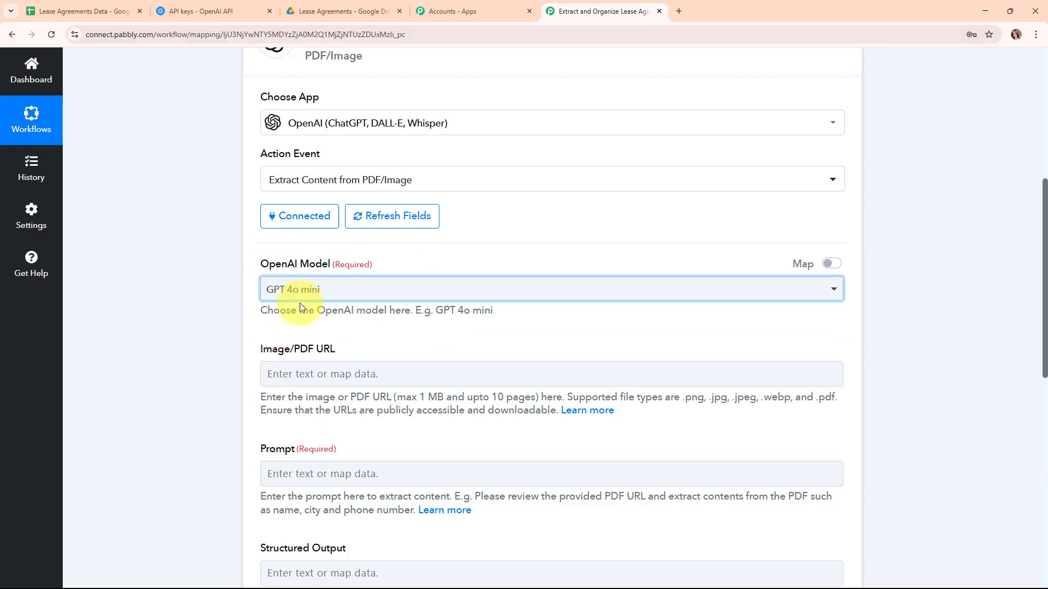
# - Map the Image/PDF URL to the WebContentLink value from the Google Drive New File in Specific Folder step
pyautogui.scroll(-4, 622, 333)
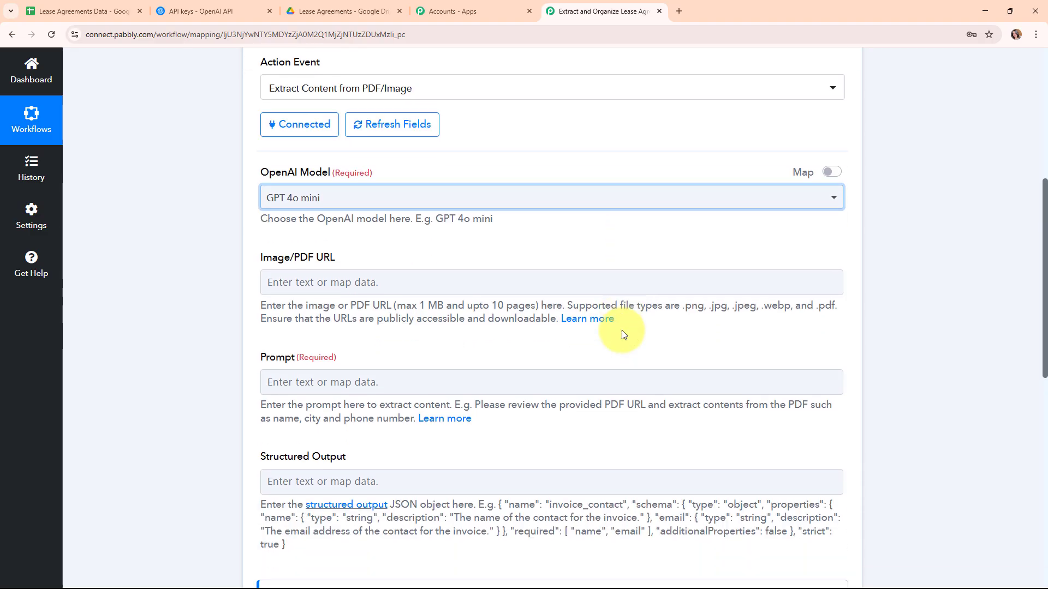
pyautogui.scroll(2, 327, 219)
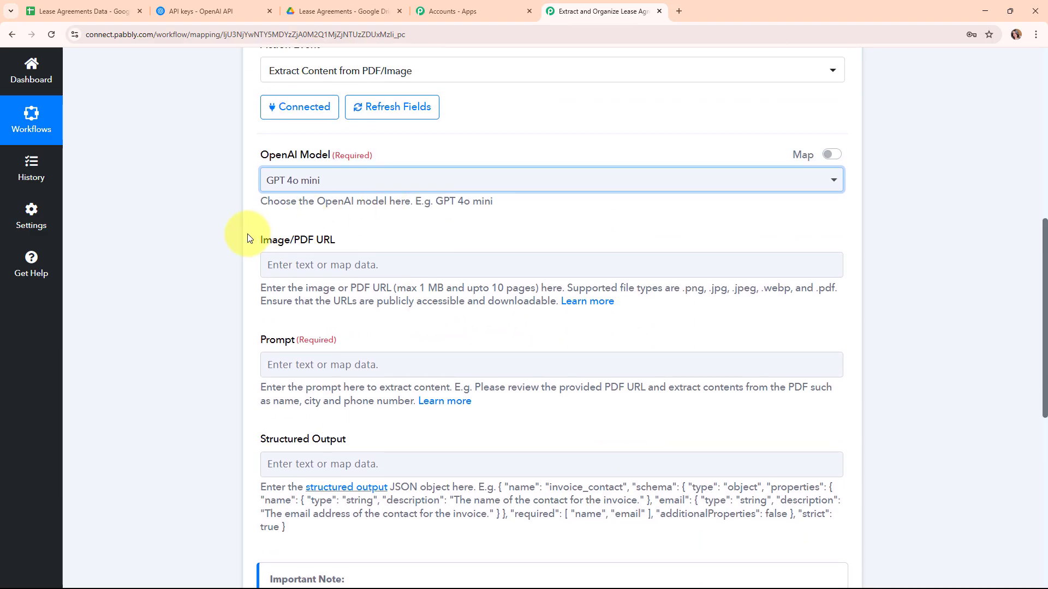
pyautogui.moveTo(247, 234); pyautogui.dragTo(338, 252)
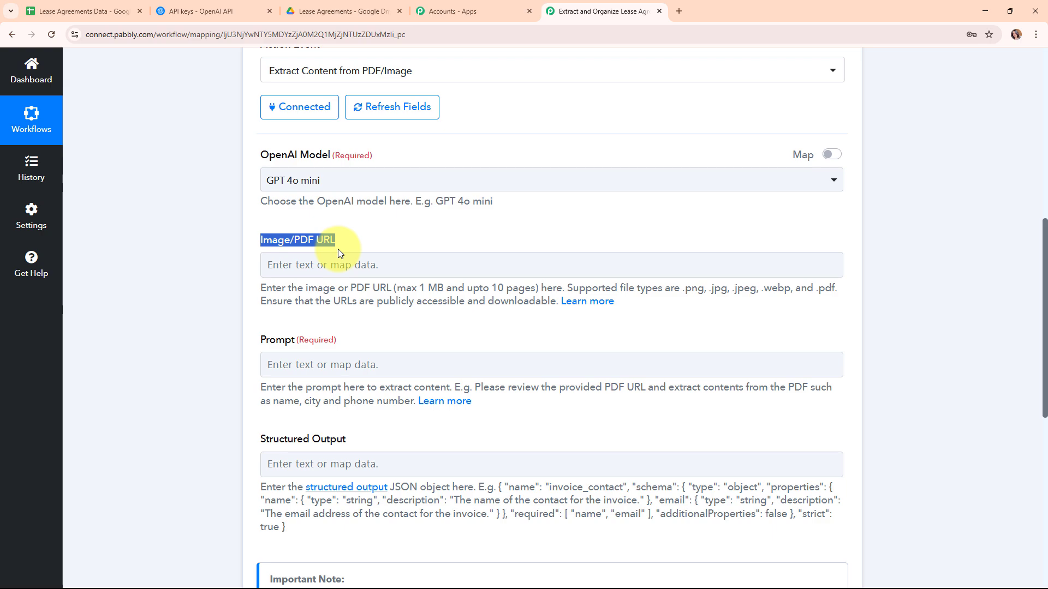
pyautogui.click(406, 266)
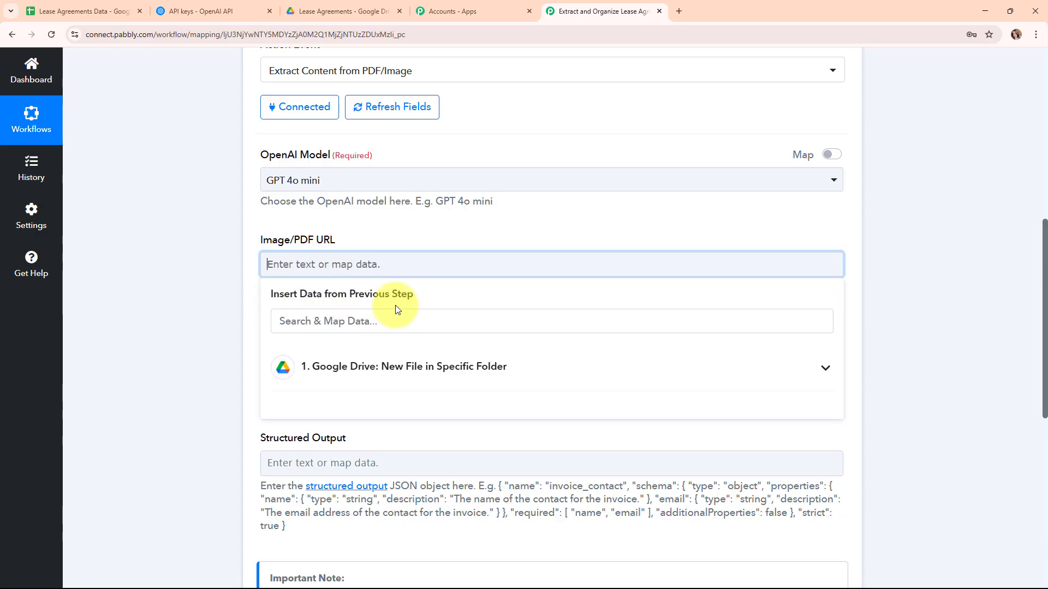
pyautogui.click(625, 366)
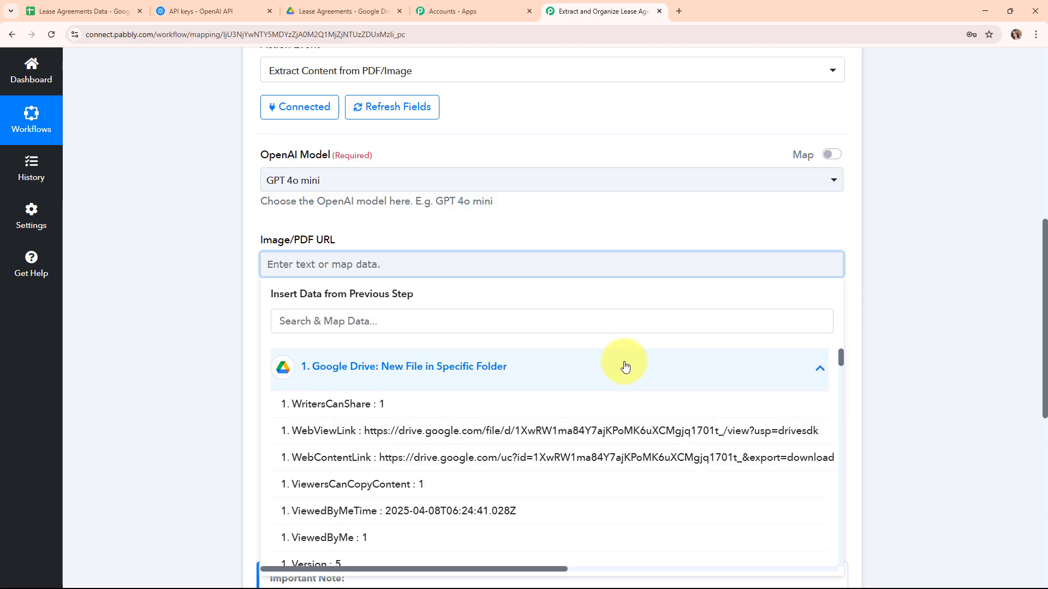
pyautogui.click(357, 457)
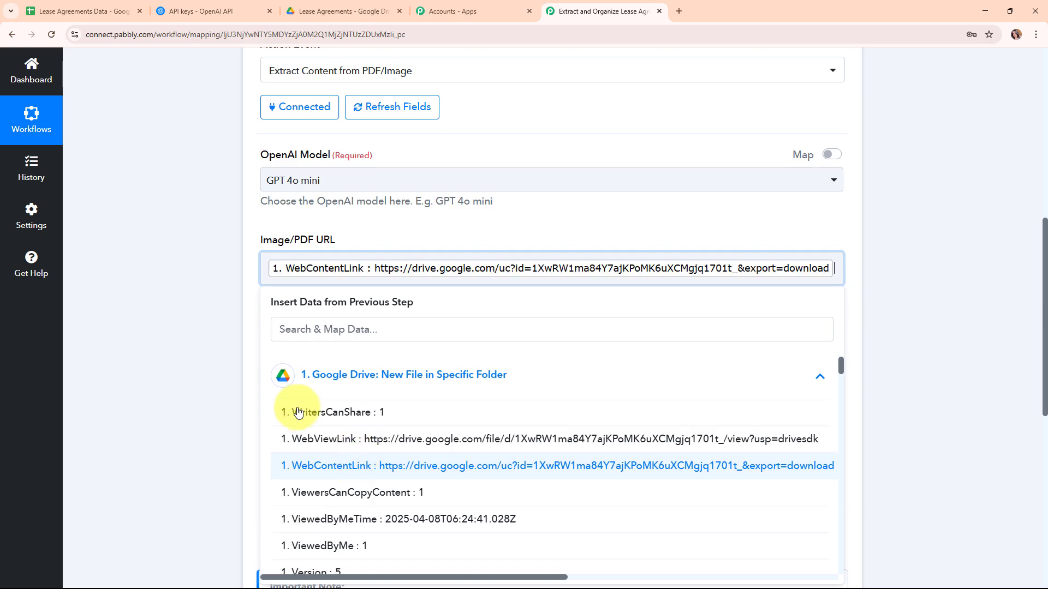
pyautogui.click(243, 297)
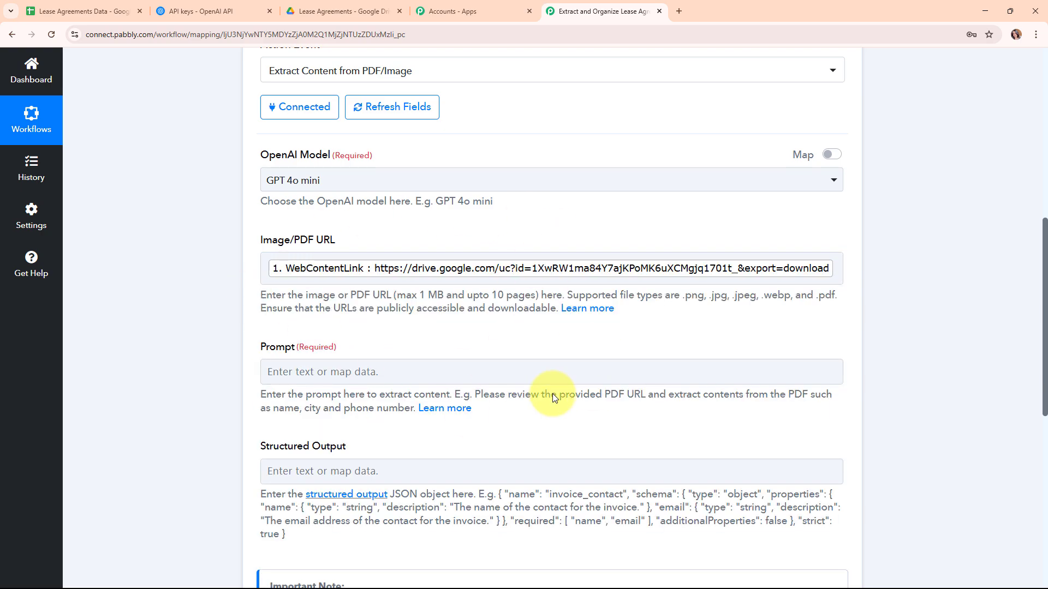
# - Enter the prompt "I want to extract details from this document such as Tenant Name, Landlord Name, Start Date, End Date and ec."
pyautogui.scroll(-1, 458, 311)
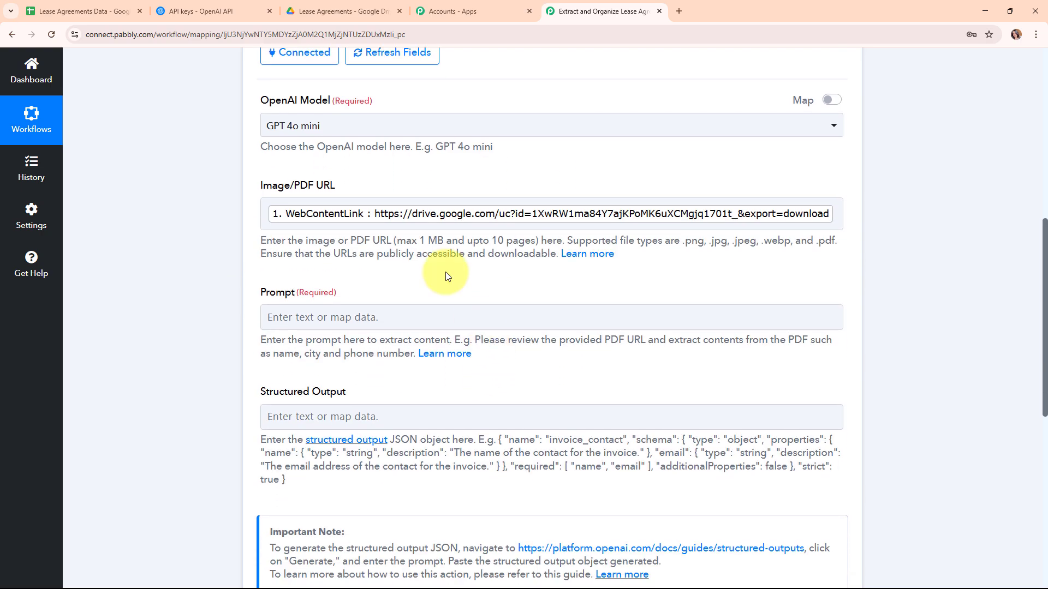
pyautogui.click(326, 313)
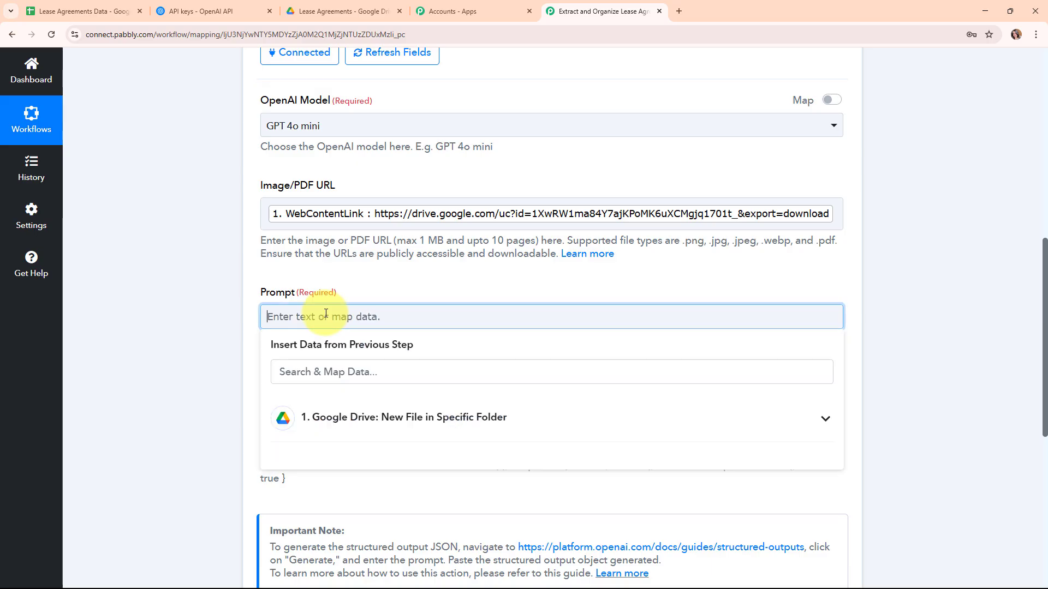
pyautogui.write('I want to extract details from ')
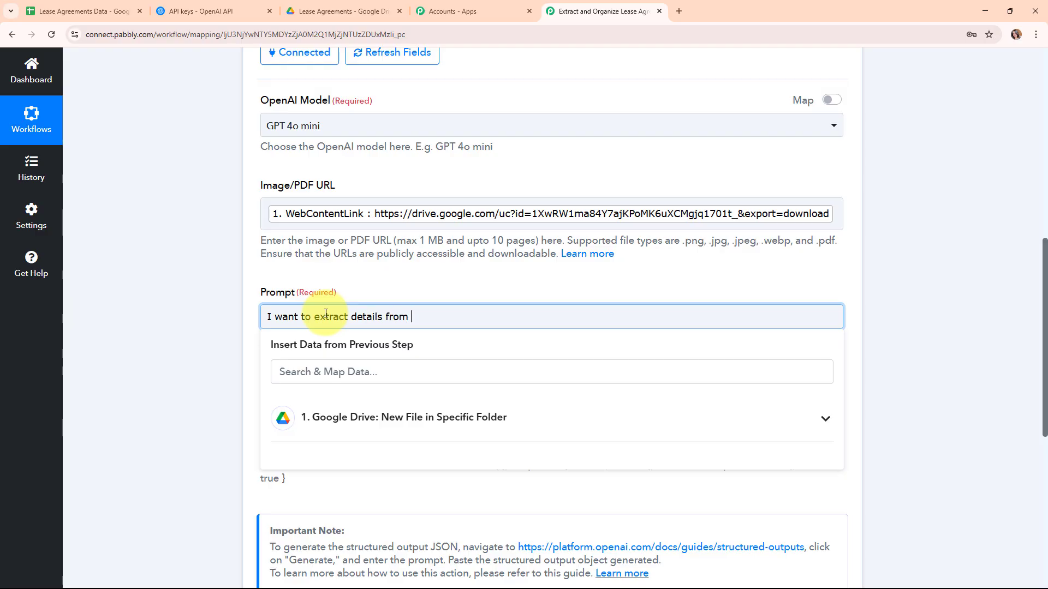
pyautogui.write('this document such as Ten')
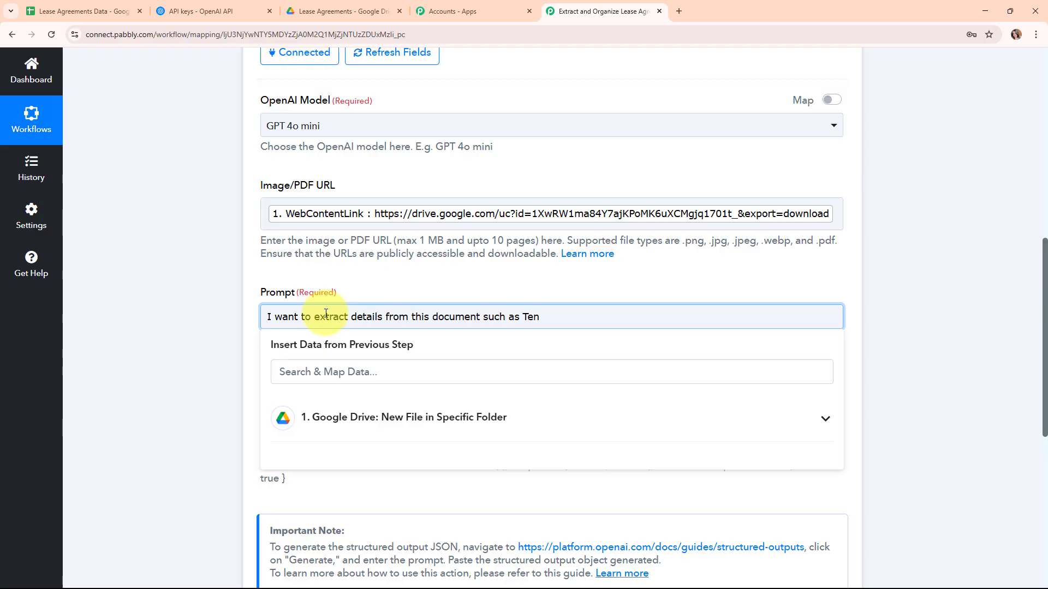
pyautogui.write('ant Name, L')
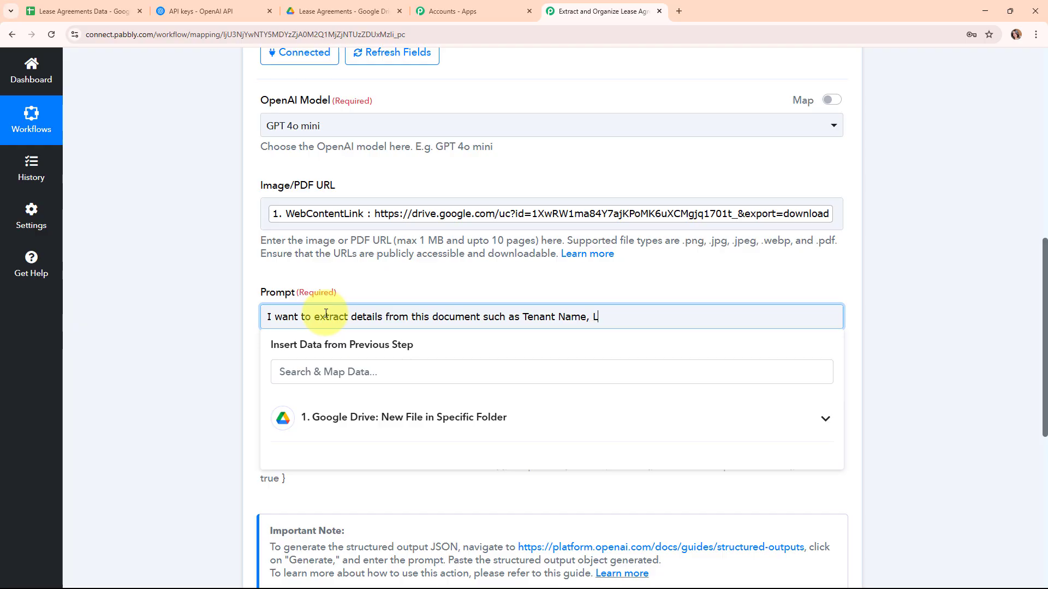
pyautogui.write('andlord NAme, Start Date, End Date and ec.')
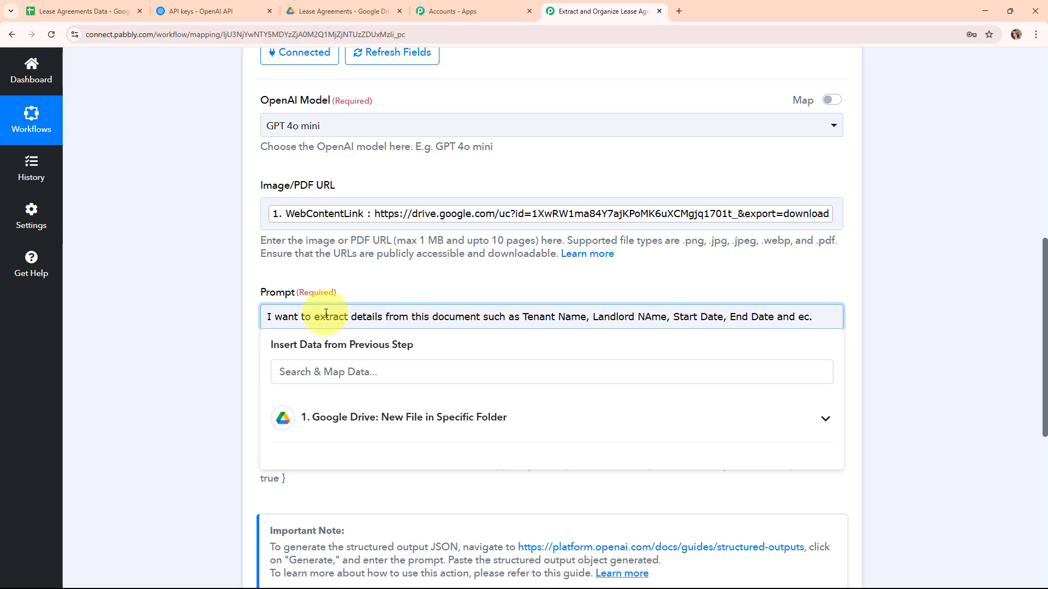
pyautogui.click(651, 317)
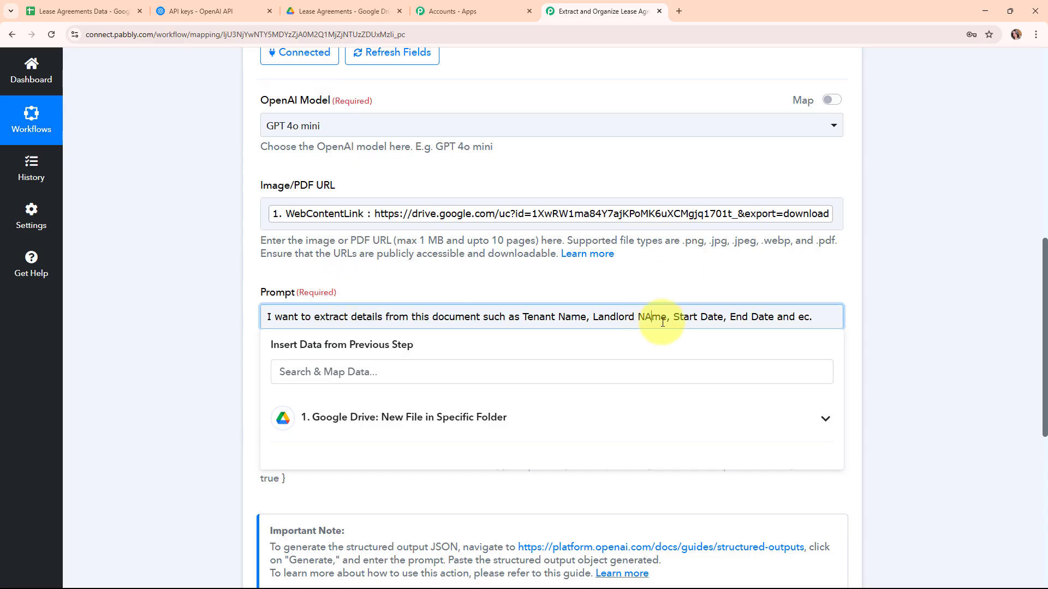
pyautogui.press('BackSpace')
pyautogui.write('a')
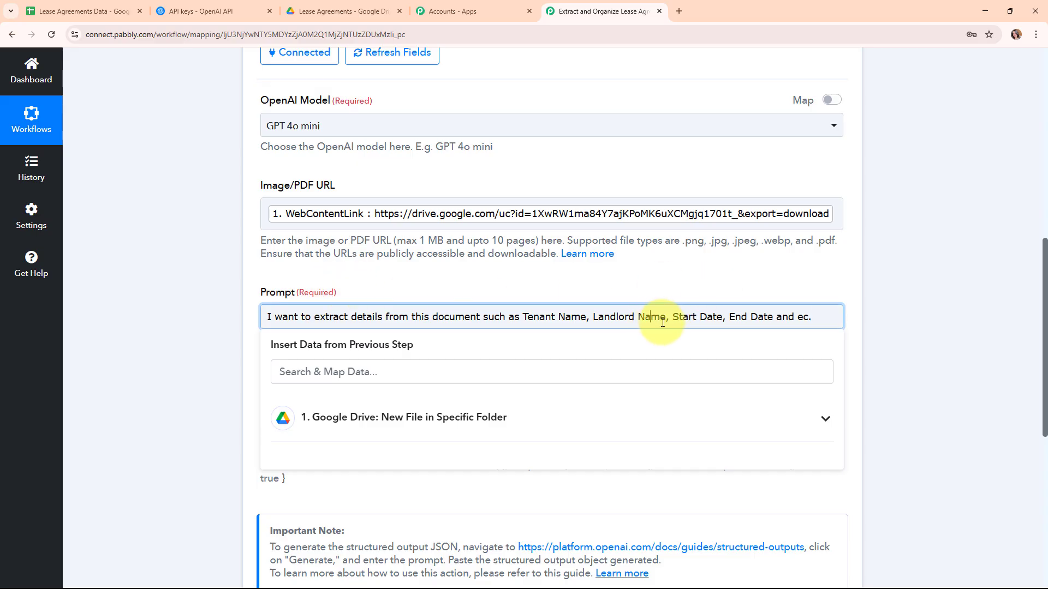
pyautogui.click(235, 304)
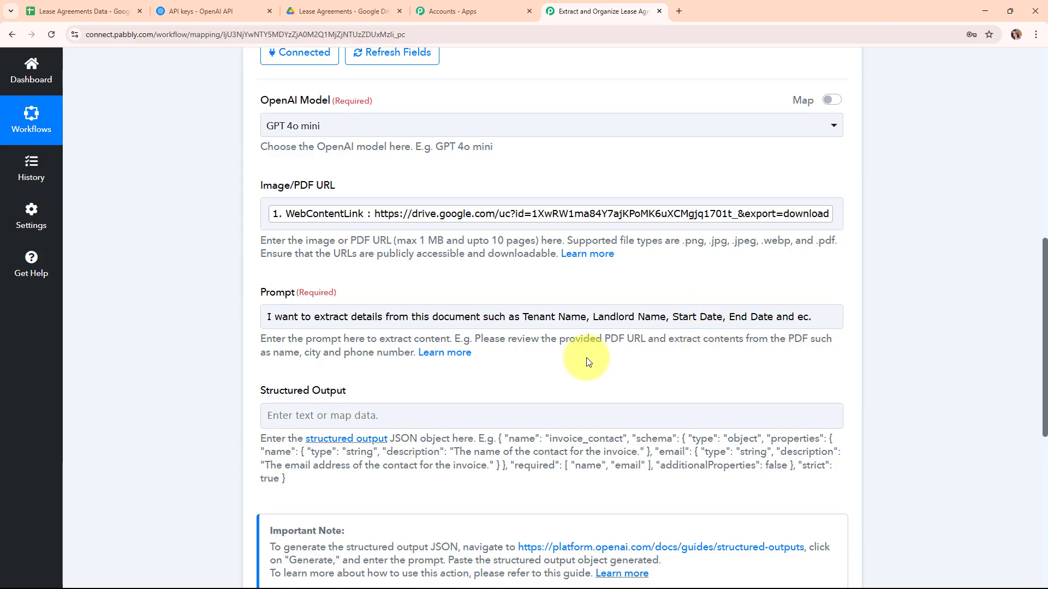
# - In a blank Notepad note, write a Tenant Name entry with the lines "Type of Text" and "Give me the Tenant Name"
pyautogui.scroll(-3, 584, 358)
pyautogui.moveTo(259, 229); pyautogui.dragTo(375, 230)
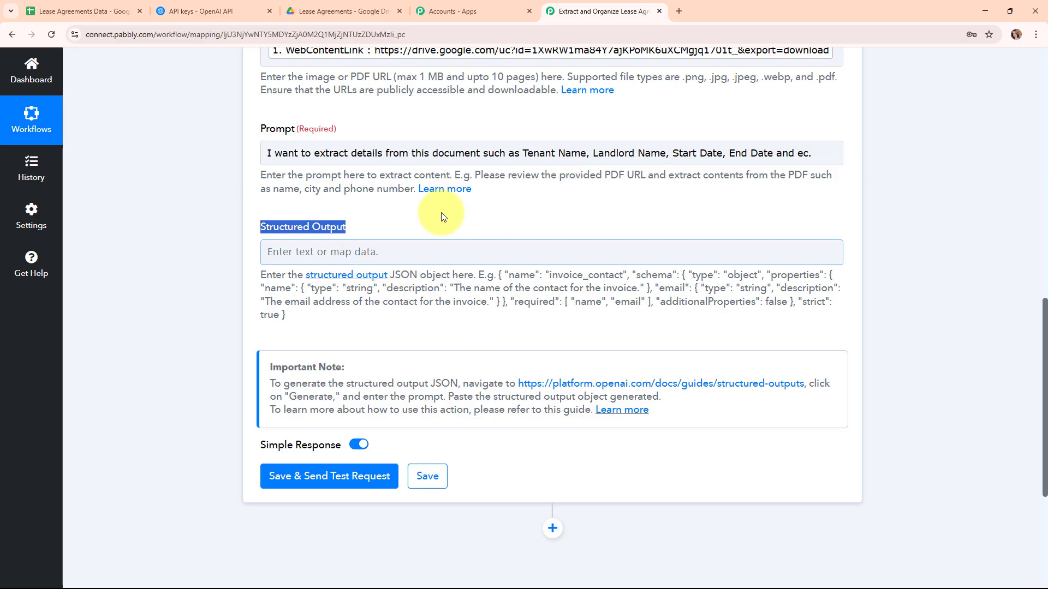
pyautogui.scroll(1, 444, 197)
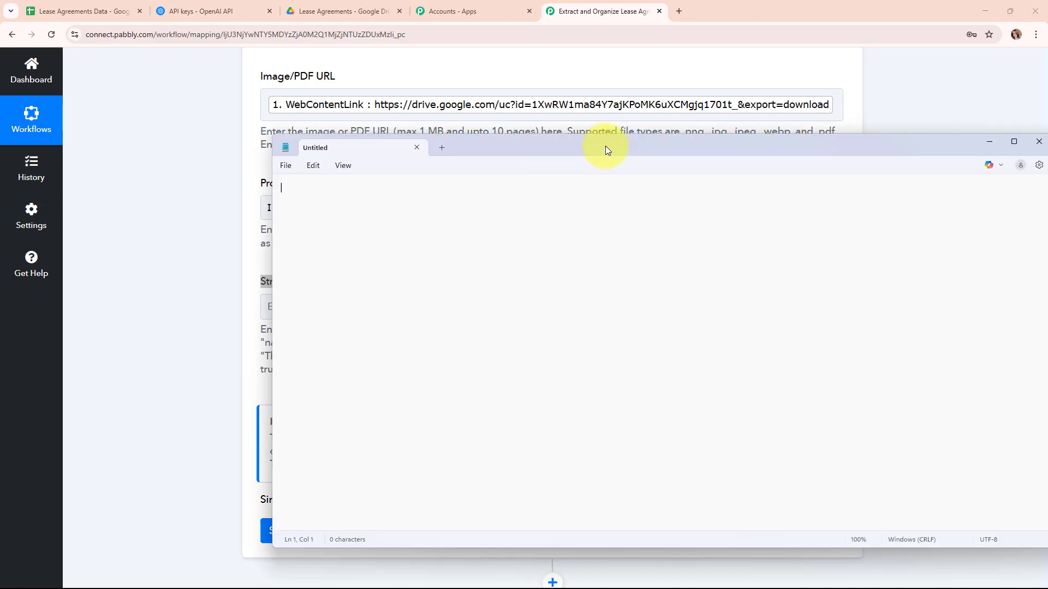
pyautogui.moveTo(605, 145); pyautogui.dragTo(523, 143)
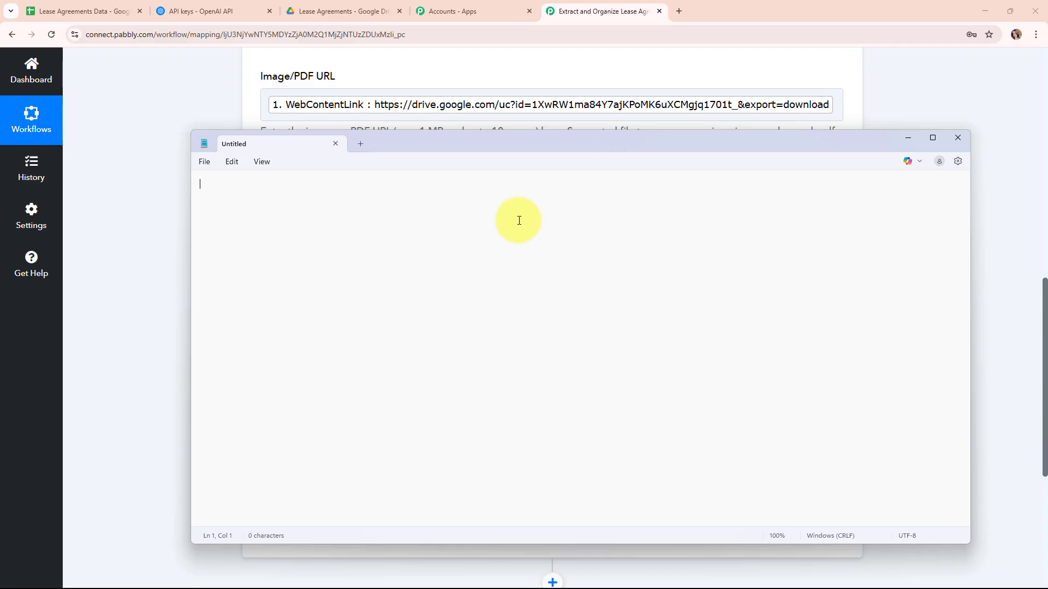
pyautogui.write('Tenat Name')
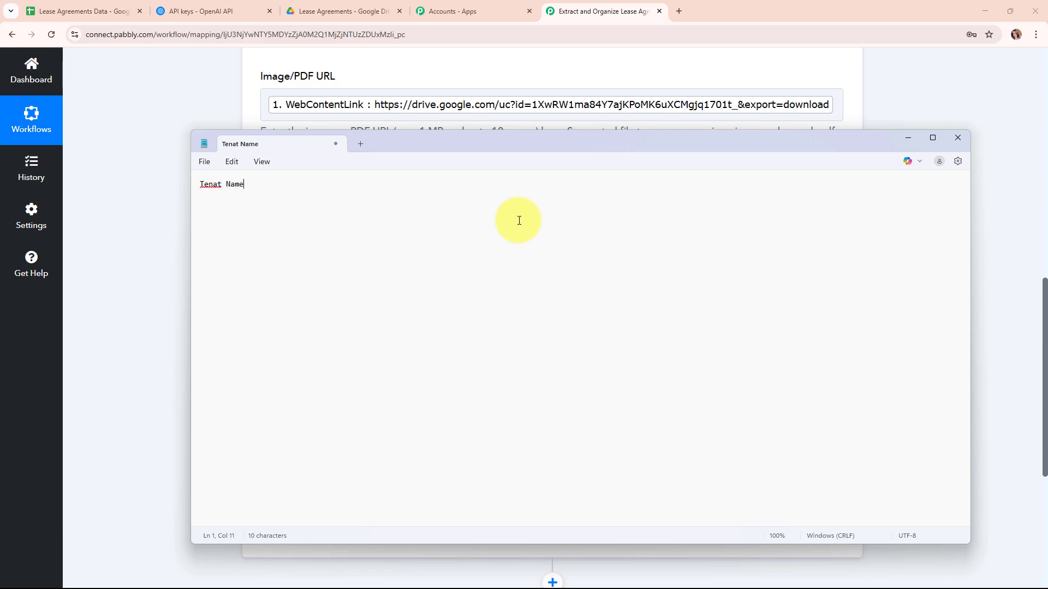
pyautogui.press('Left')
pyautogui.press('Left')
pyautogui.press('Left')
pyautogui.press('Left')
pyautogui.press('Left')
pyautogui.press('Left')
pyautogui.write('n')
pyautogui.press('End')
pyautogui.press('Return')
pyautogui.write('Tyoe of ')
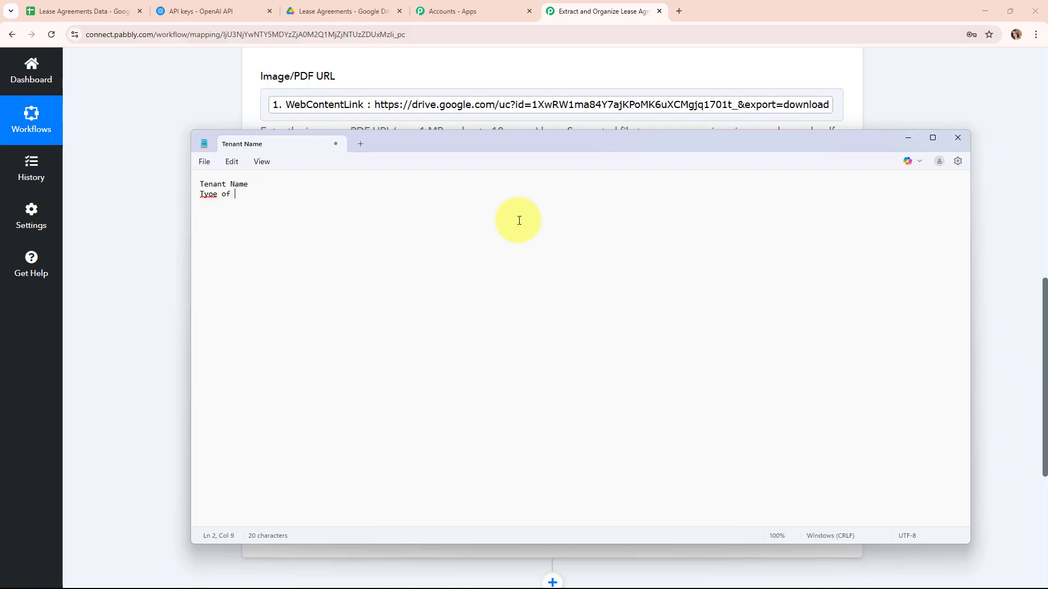
pyautogui.write('Text')
pyautogui.write('Give me')
pyautogui.write(' the Tenant Name')
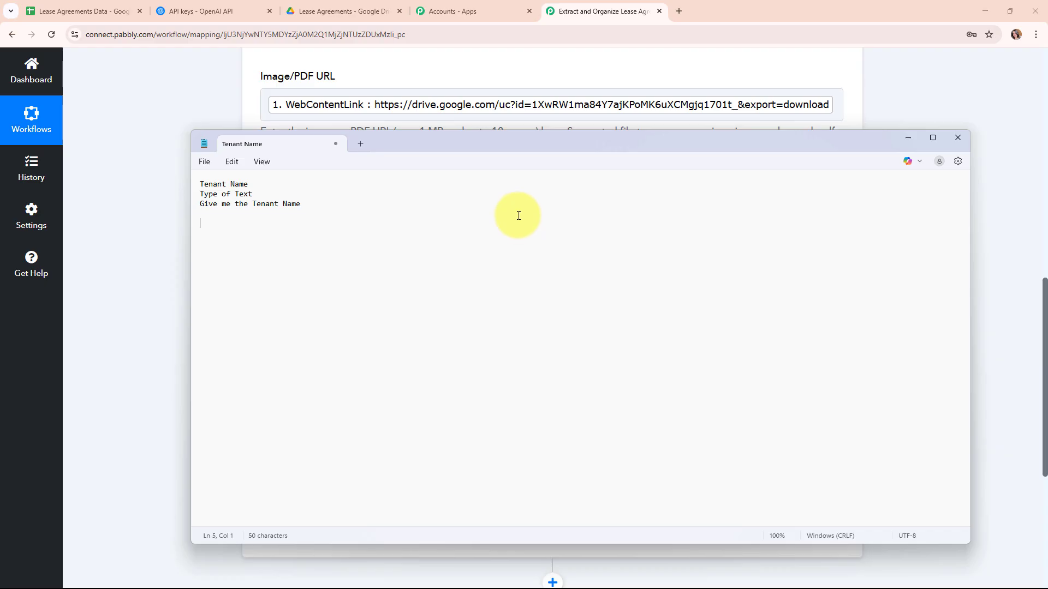
# - Replace the note with typed, described fields for tenant, landlord, property address, monthly rent, security deposit and DD-MM-YYYY lease dates, and copy everything
pyautogui.hotkey('ctrl', 'a')
pyautogui.write('Tenant Name Type of Text Give me Tenant Name  Landlord Name Type of Text Give me Landlord Name  Property Address Type of Text The complete address of the leased property, including street, city, state, and zip code.  Monthly Rent Amount Type of Number The agreed-upon monthly rent amount to be paid by the tenant.  Security Deposit Type of Numeric The upfront deposit amount collected by the landlord to cover damages or unpaid rent.  Lease Start Date Type of date Give me the Start Date of Lease in the format: DD-MM-YYYY  Lease End Date Type of date Give me the End Date of Lease in the format: DD-MM-YYYY')
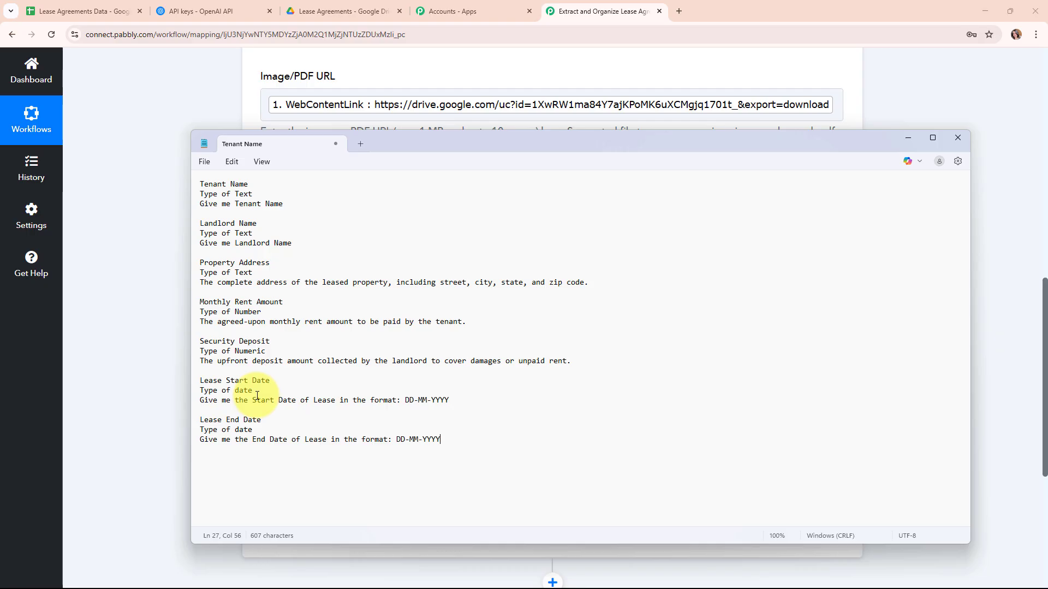
pyautogui.moveTo(405, 400); pyautogui.dragTo(477, 400)
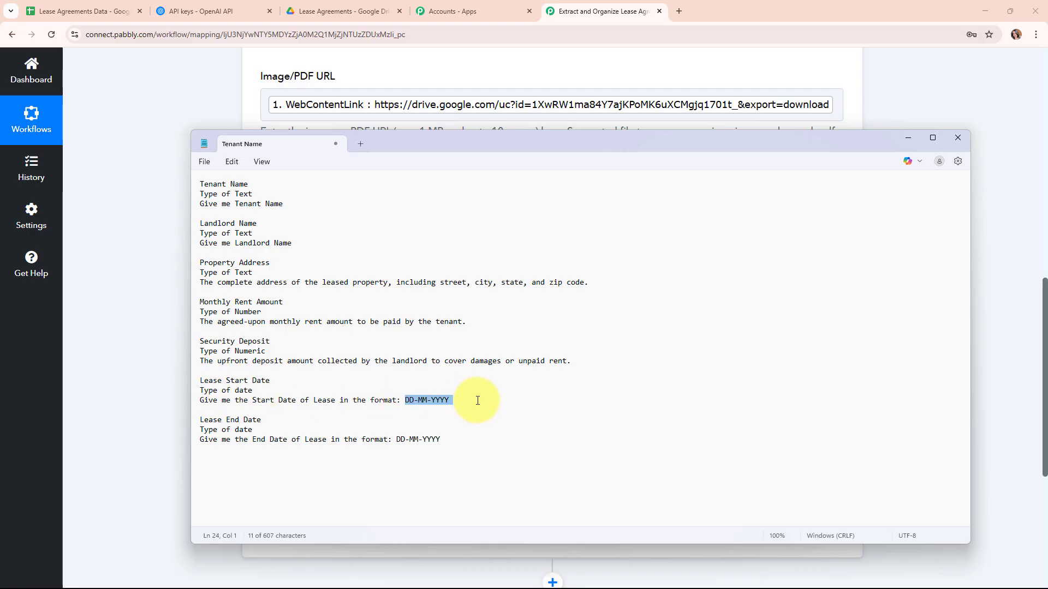
pyautogui.click(264, 420)
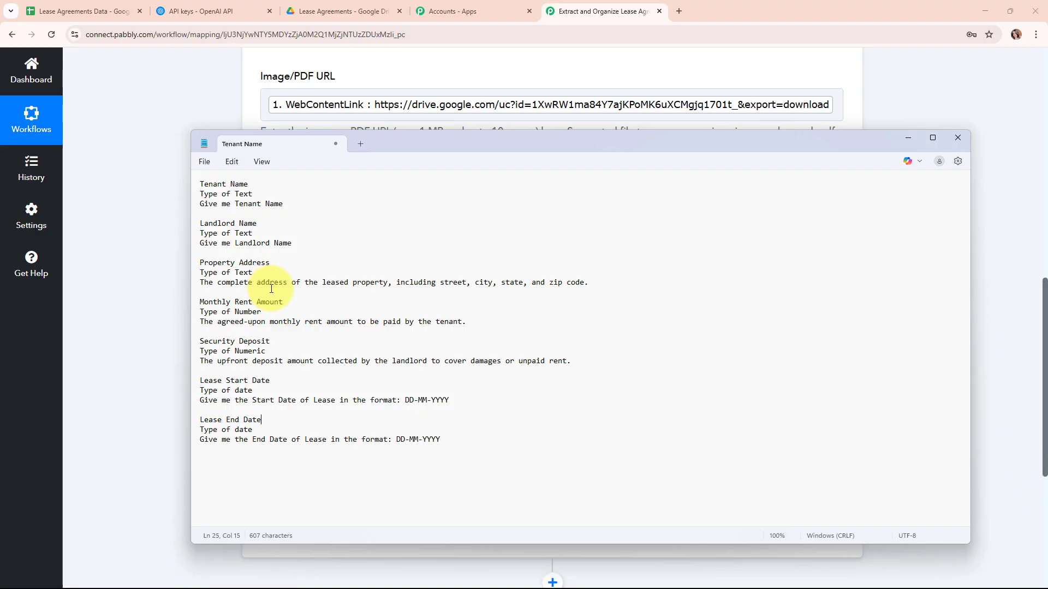
pyautogui.hotkey('ctrl', 'a')
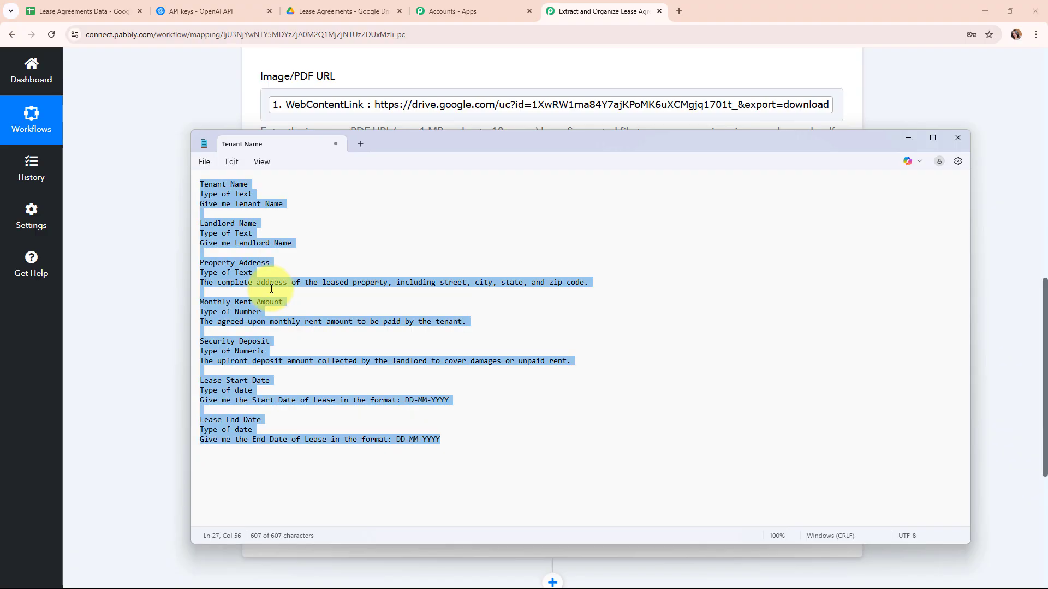
pyautogui.click(916, 136)
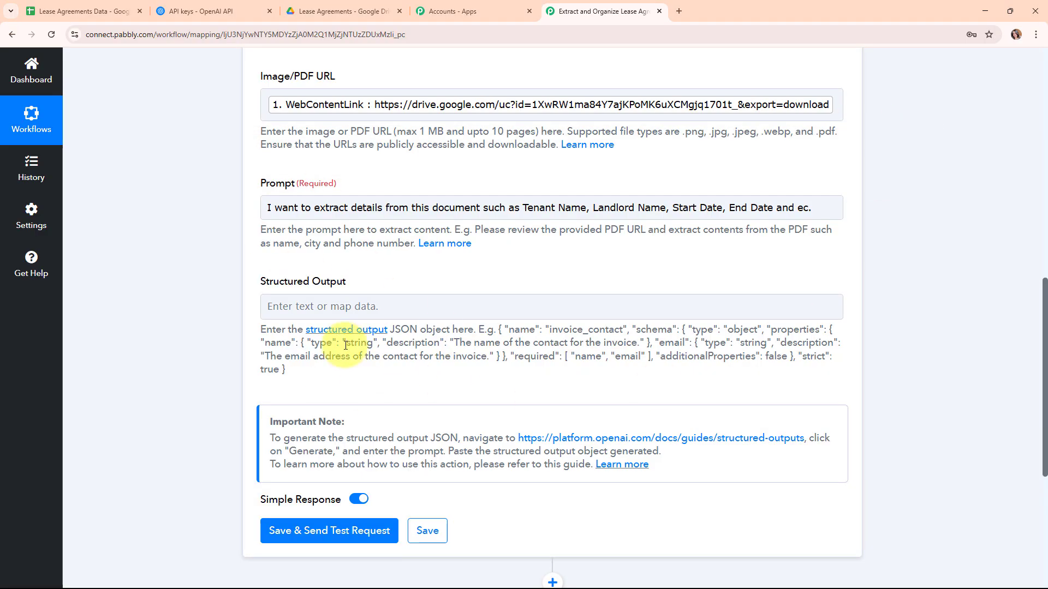
# - Back in the Pabbly Connect workflow, open the OpenAI structured outputs guide linked in the Important Note
pyautogui.click(287, 296)
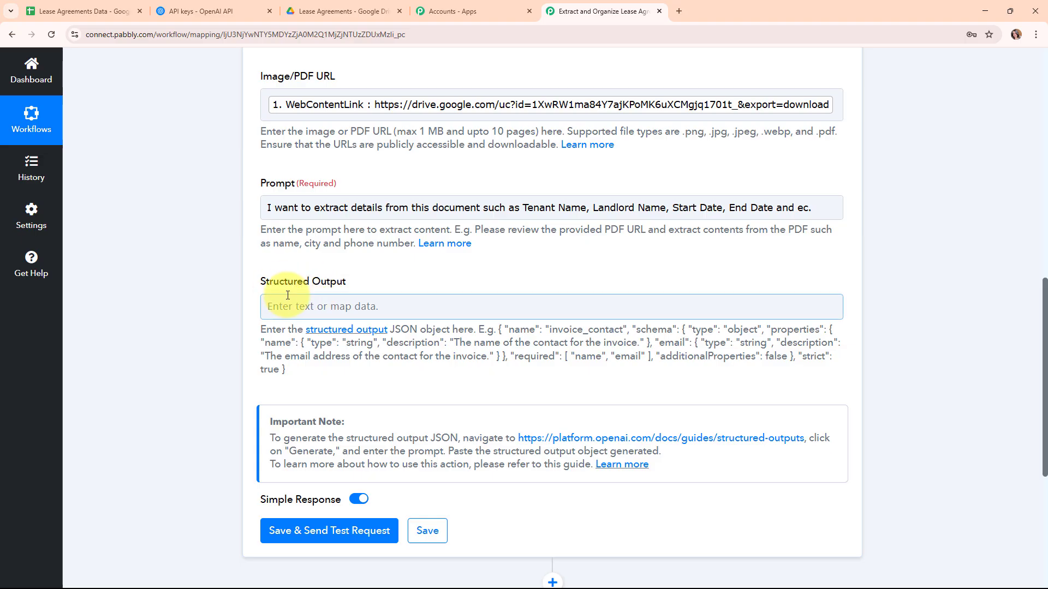
pyautogui.scroll(-1, 237, 342)
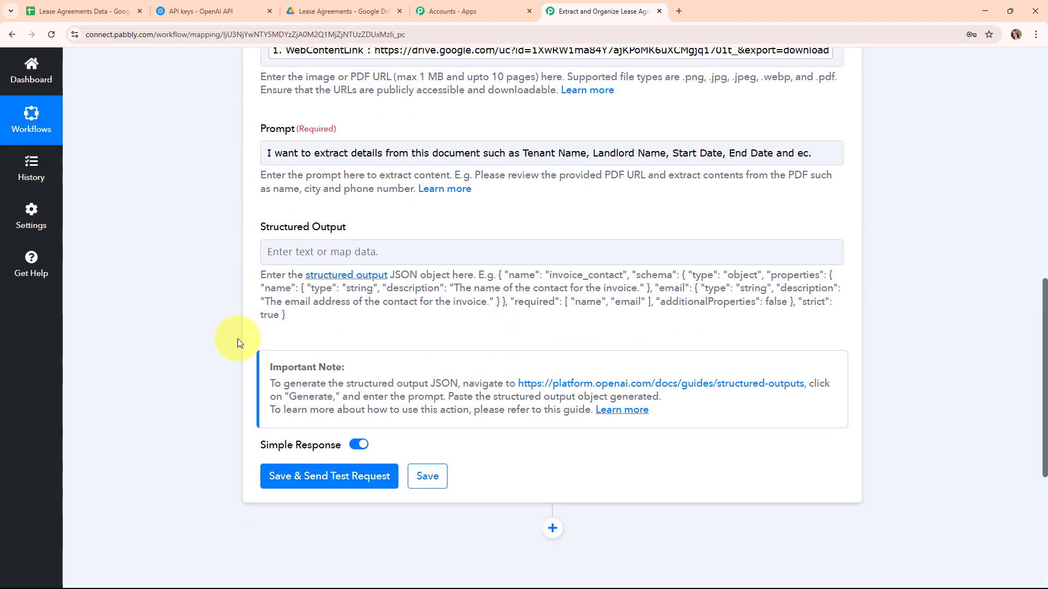
pyautogui.moveTo(269, 367); pyautogui.dragTo(355, 367)
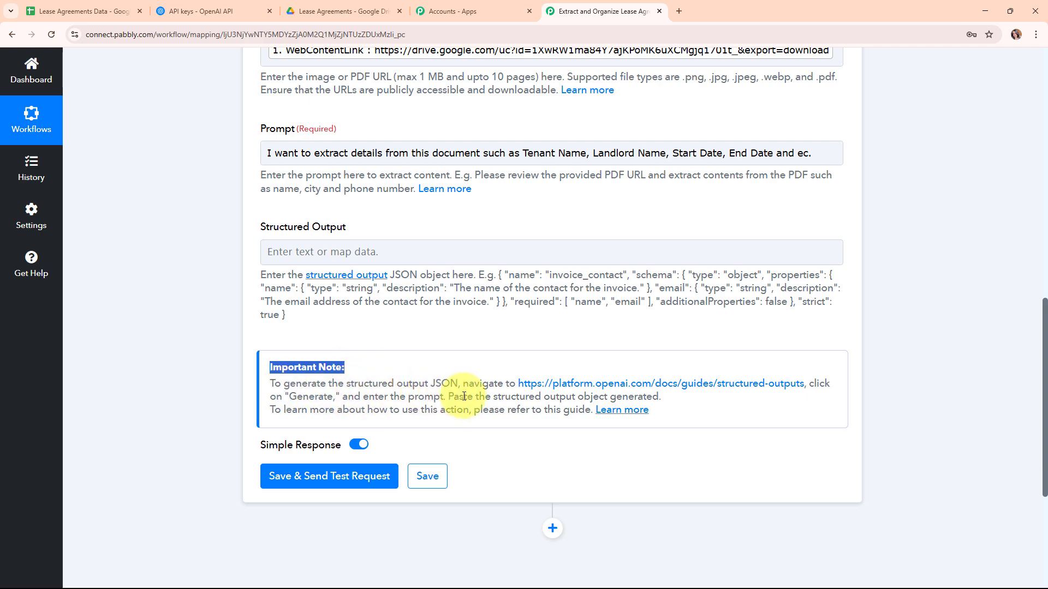
pyautogui.click(723, 387)
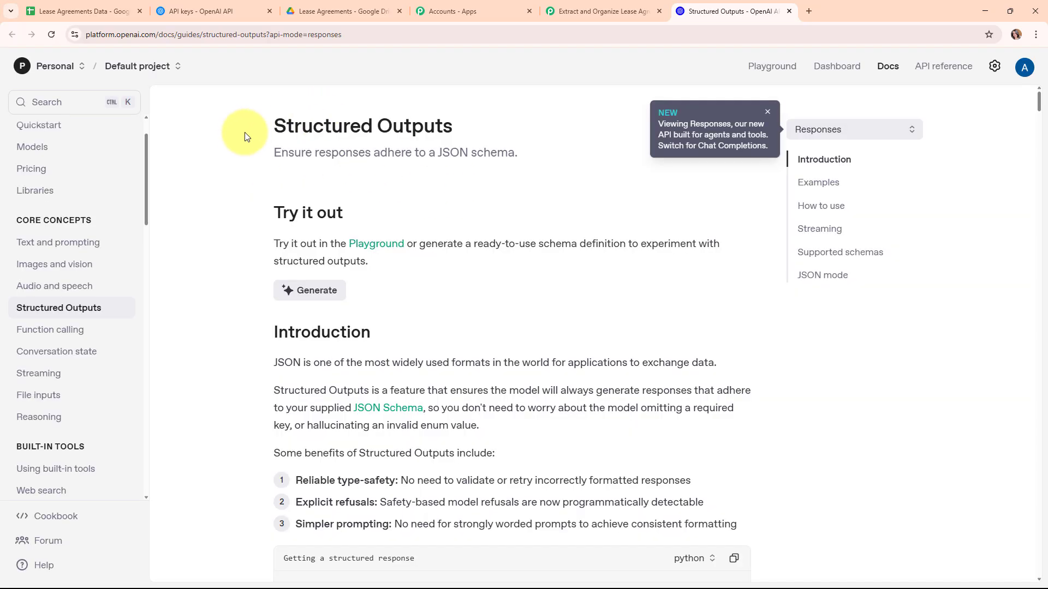
# - Generate a JSON schema in the Structured Outputs guide from the copied tenant, landlord, address, rent, deposit and lease date field descriptions
pyautogui.moveTo(259, 127); pyautogui.dragTo(480, 129)
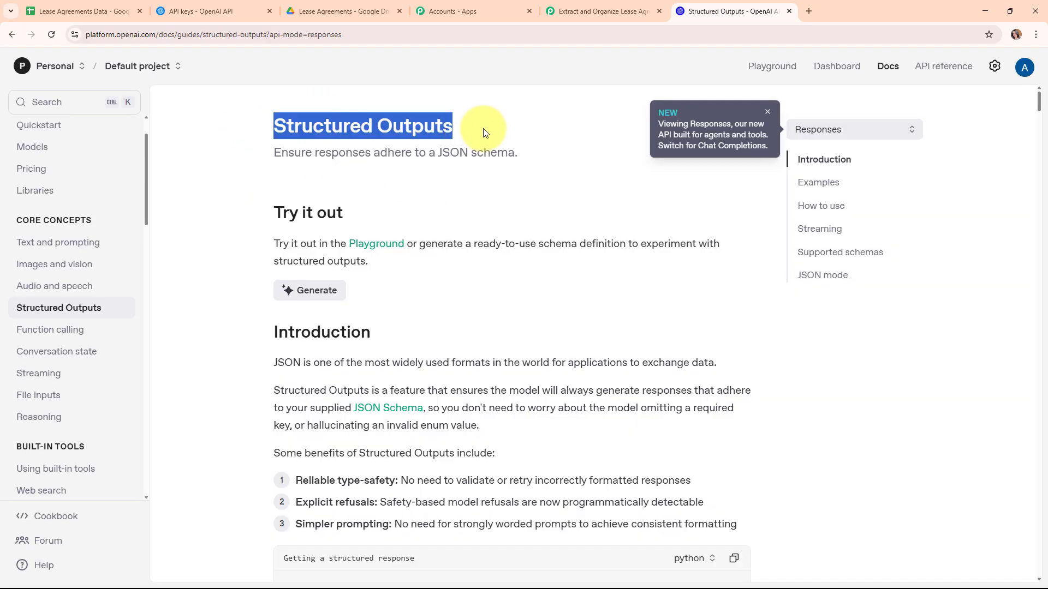
pyautogui.click(760, 158)
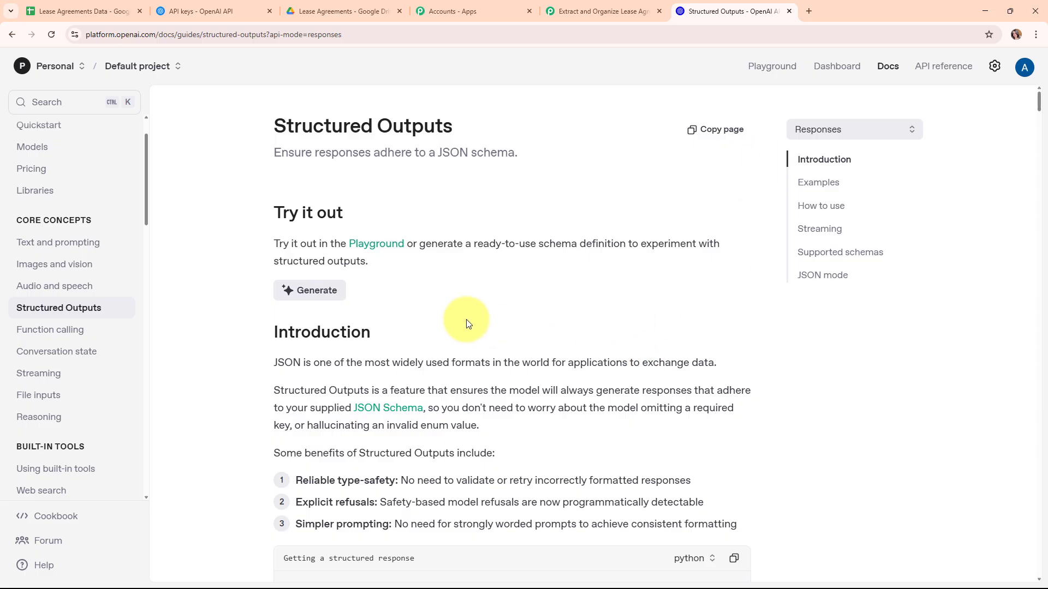
pyautogui.moveTo(271, 217); pyautogui.dragTo(387, 219)
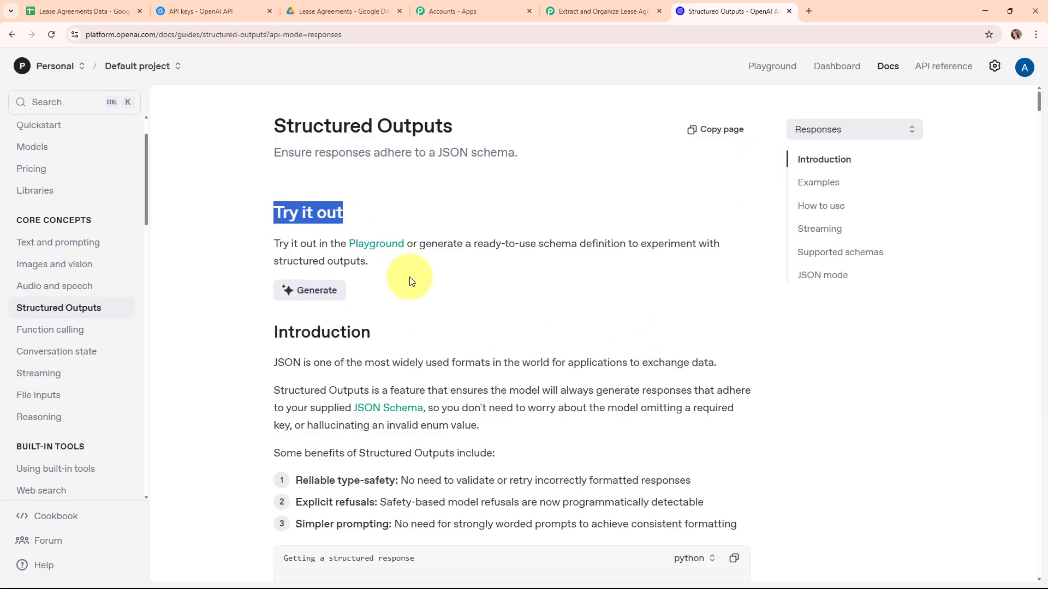
pyautogui.click(312, 301)
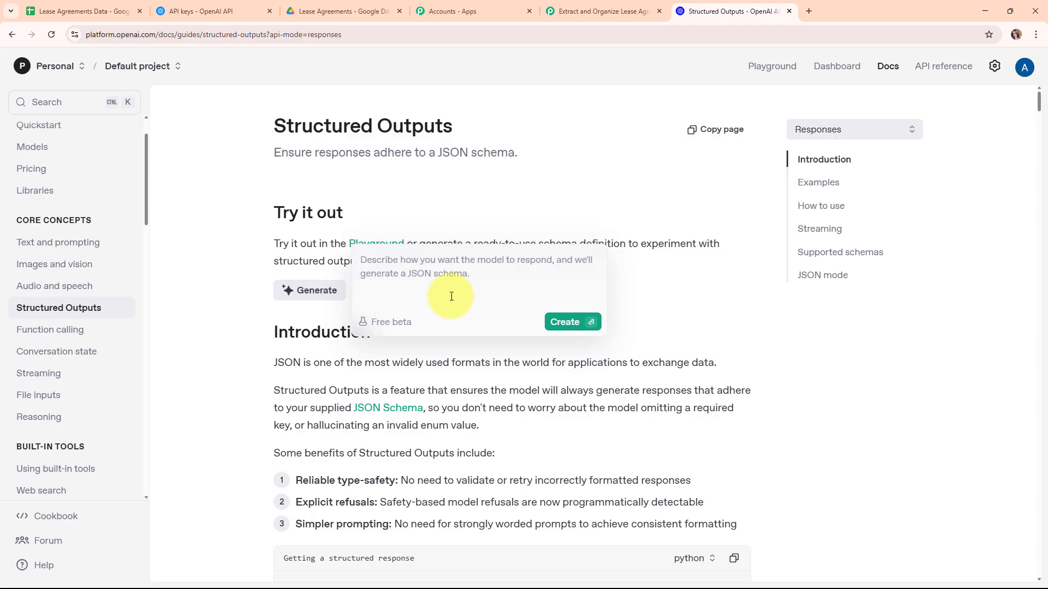
pyautogui.hotkey('ctrl', 'v')
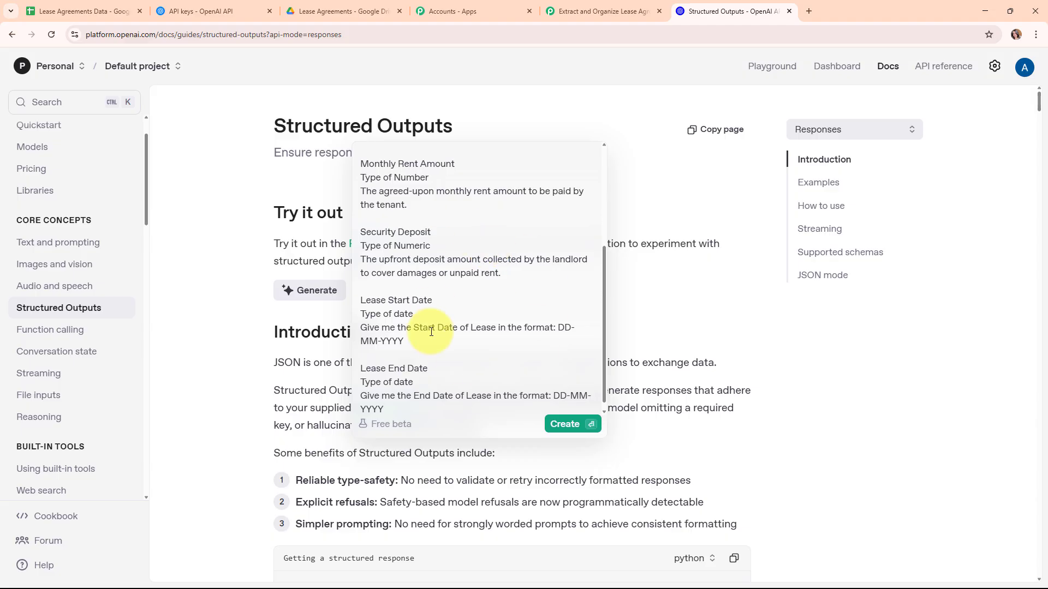
pyautogui.click(596, 425)
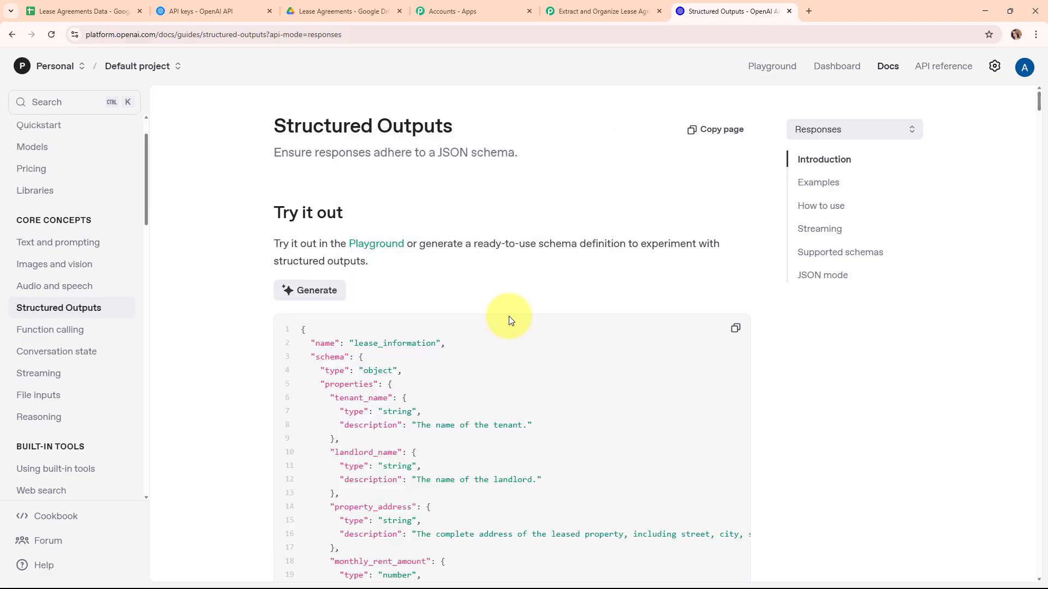
# - Review the generated lease_information schema through its required fields and copy the whole schema
pyautogui.scroll(-3, 508, 315)
pyautogui.scroll(-7, 509, 319)
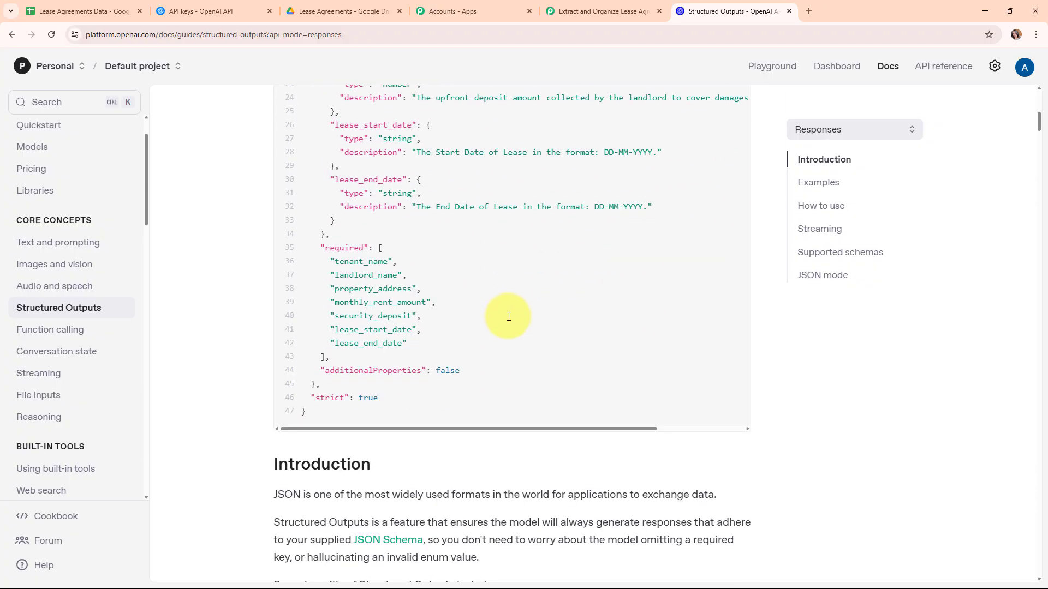
pyautogui.scroll(3, 657, 368)
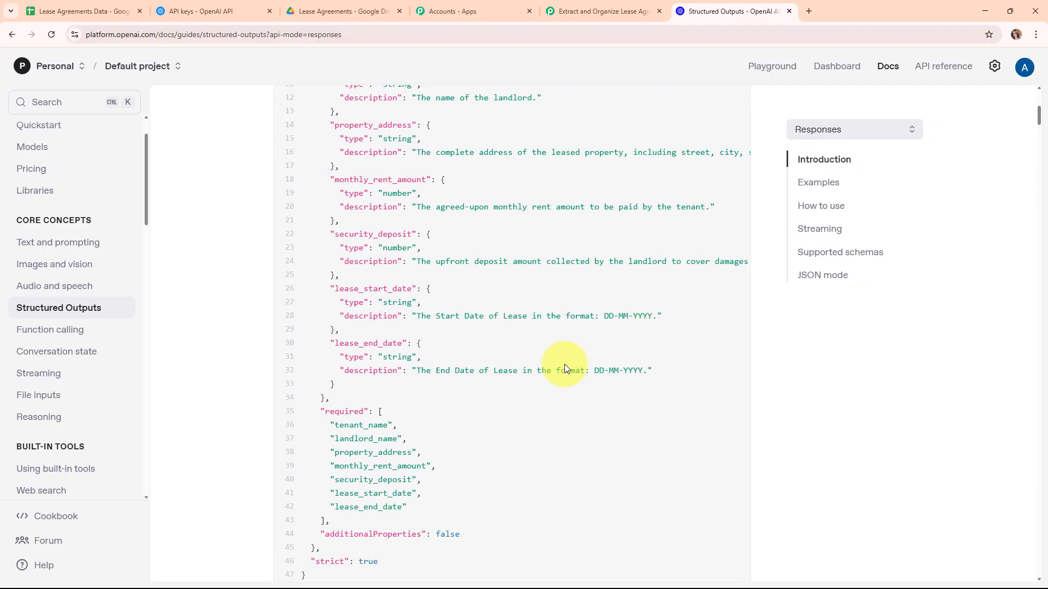
pyautogui.scroll(2, 567, 371)
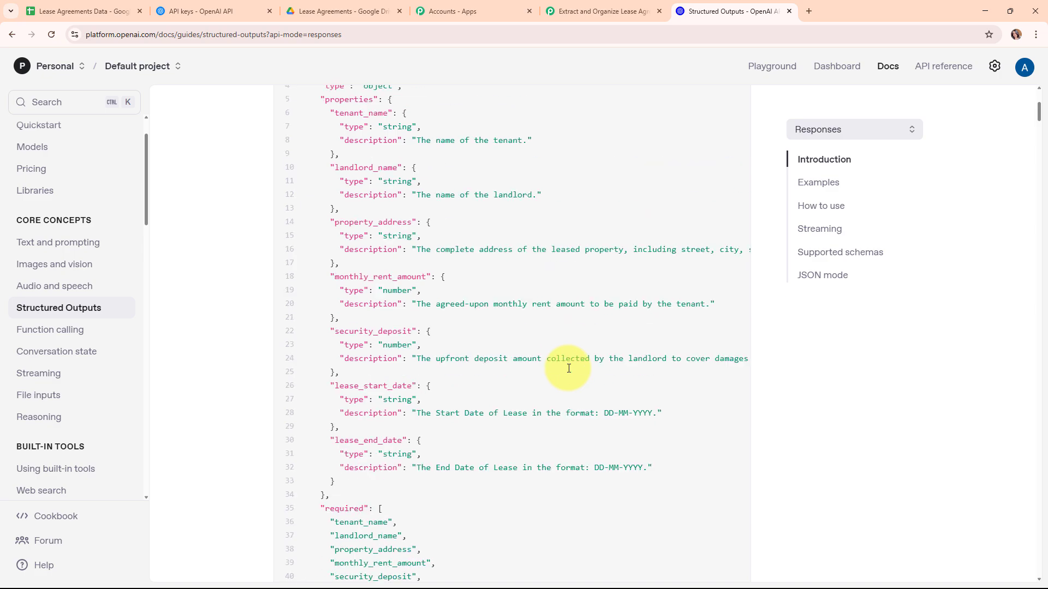
pyautogui.scroll(4, 567, 377)
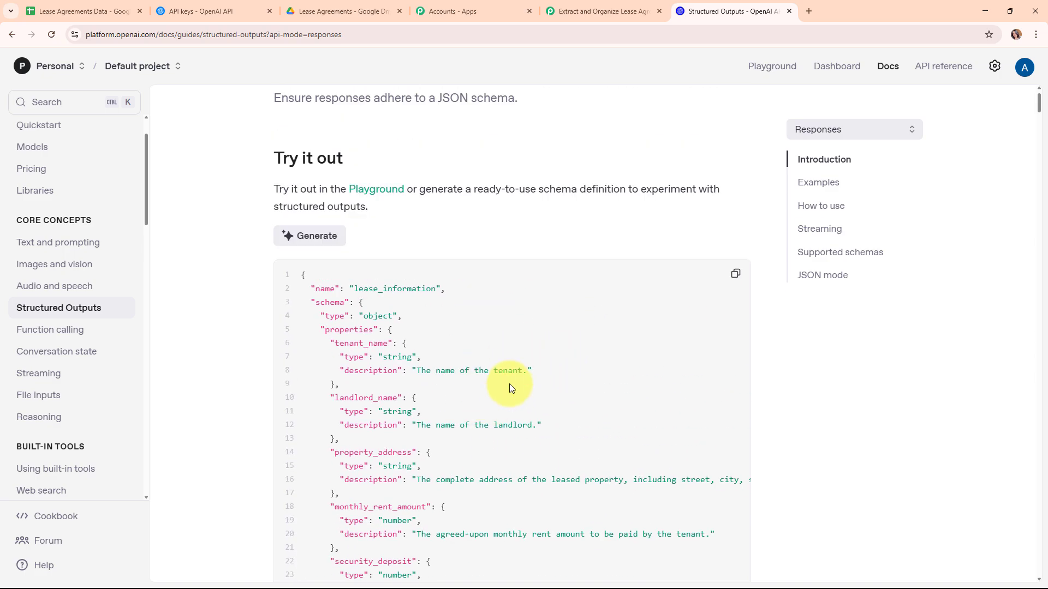
pyautogui.scroll(1, 709, 398)
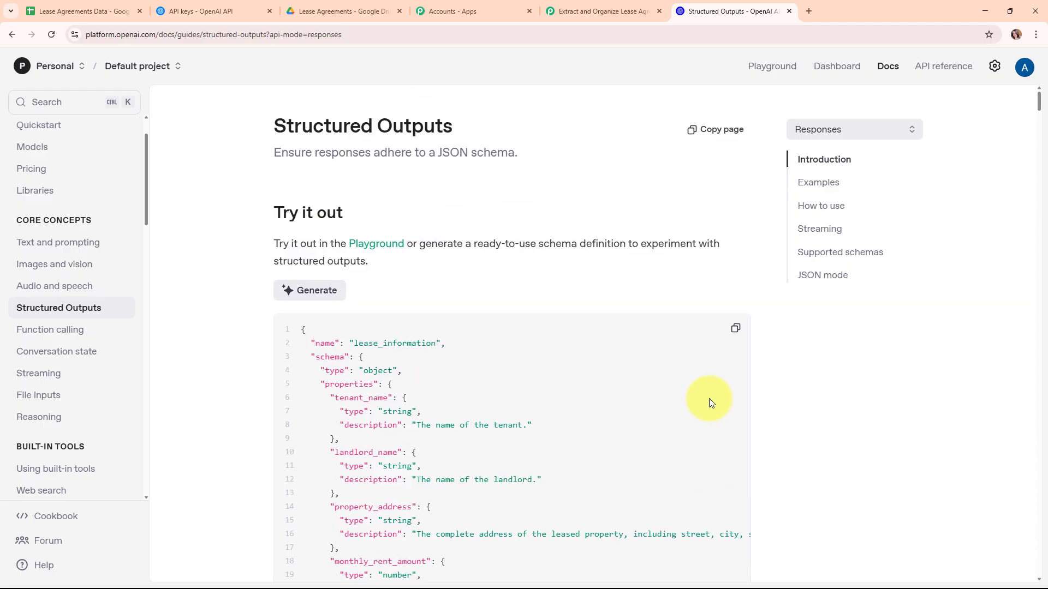
pyautogui.click(733, 330)
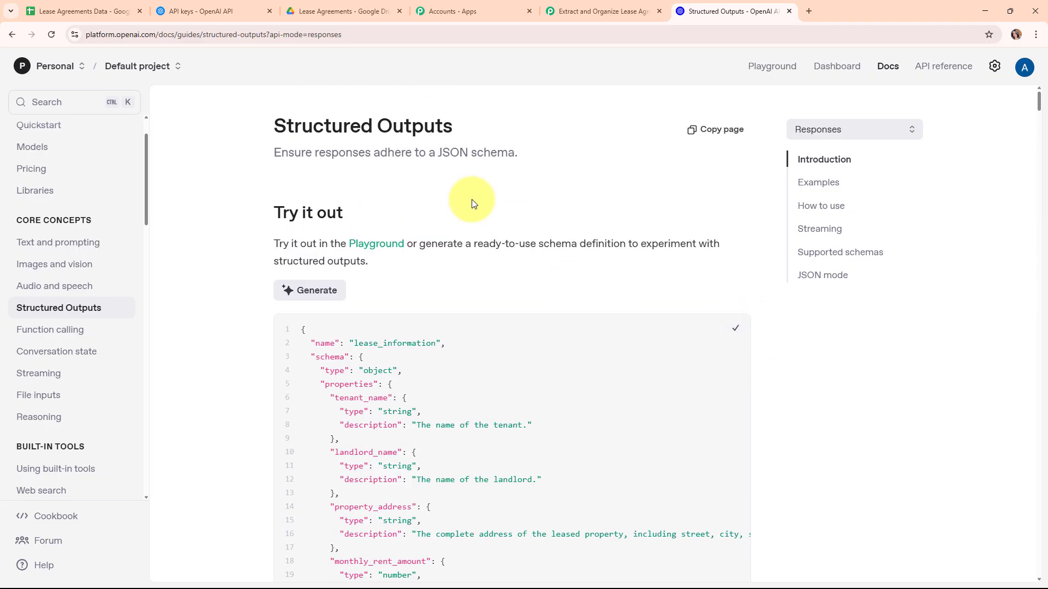
# - Back in the Pabbly Connect workflow, paste the copied lease_information schema as the OpenAI step's Structured Output
pyautogui.click(596, 11)
pyautogui.rightClick(299, 254)
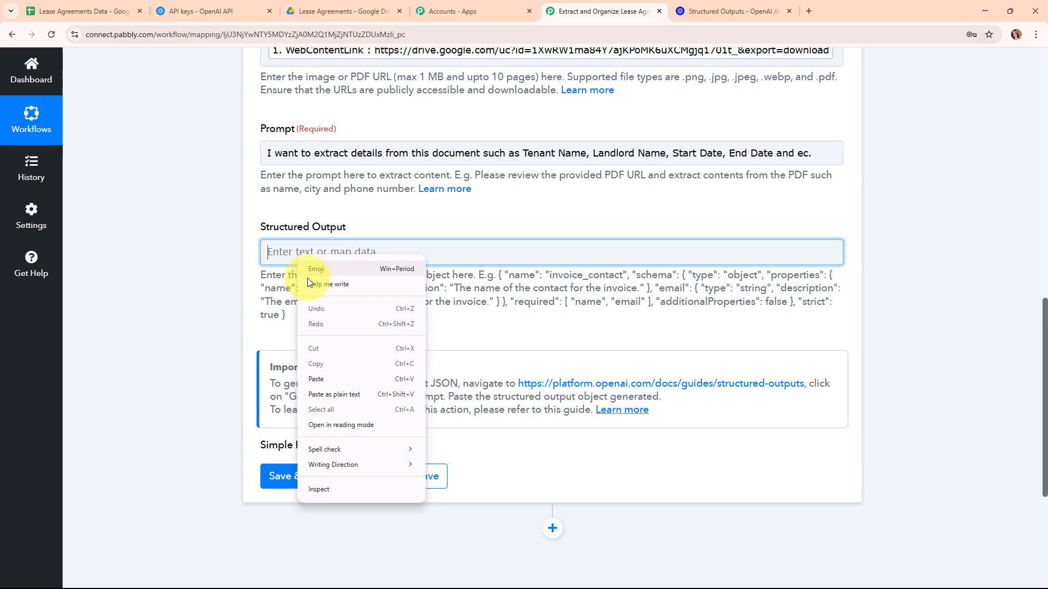
pyautogui.click(329, 379)
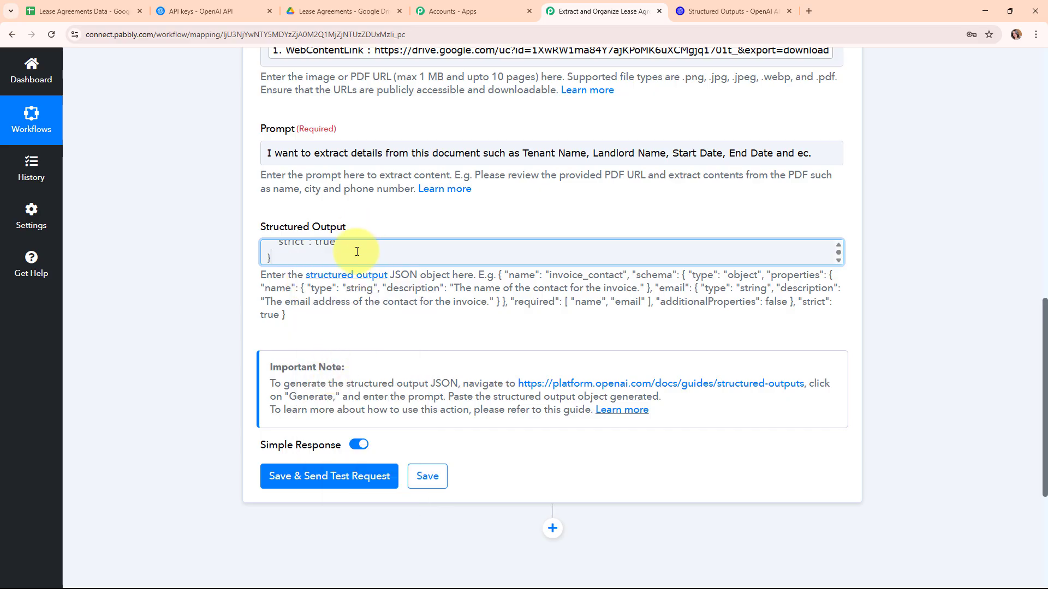
pyautogui.scroll(2, 431, 330)
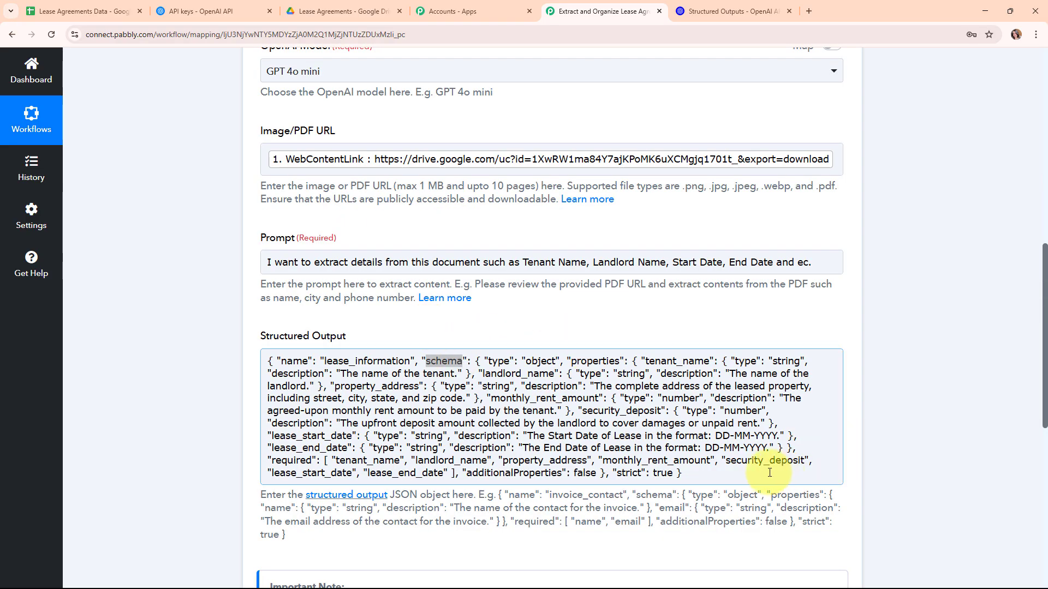
pyautogui.click(720, 445)
pyautogui.click(627, 322)
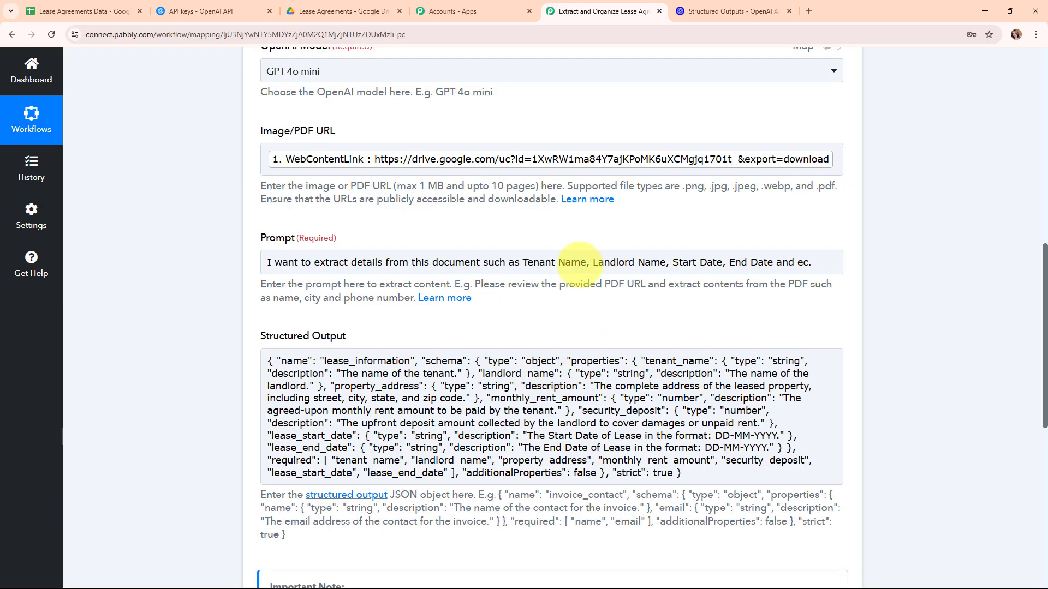
# - Shorten the OpenAI step's prompt to "I want to extract details from this document."
pyautogui.click(816, 257)
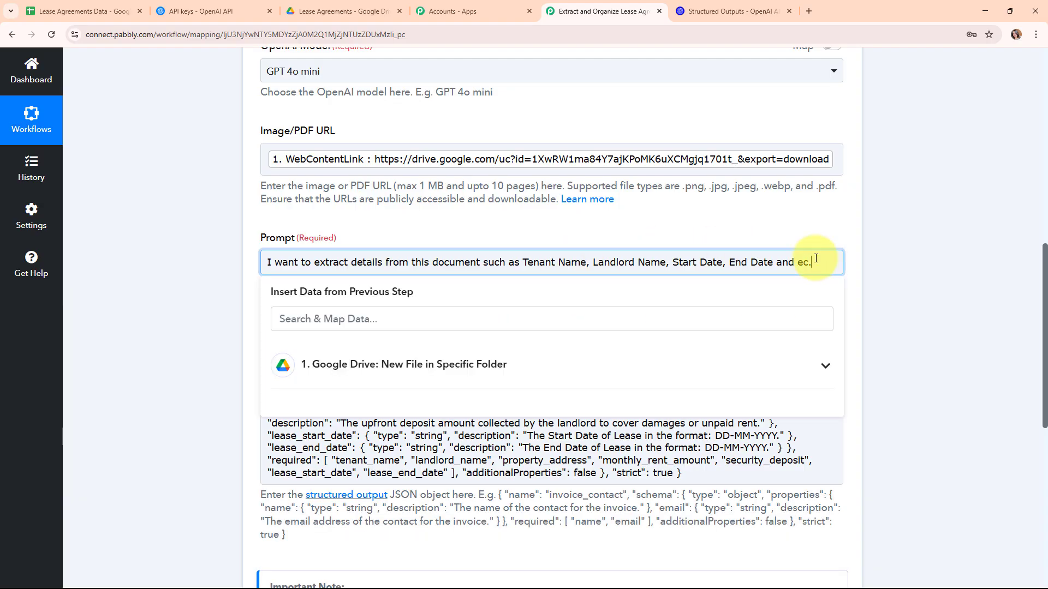
pyautogui.moveTo(817, 258); pyautogui.dragTo(483, 258)
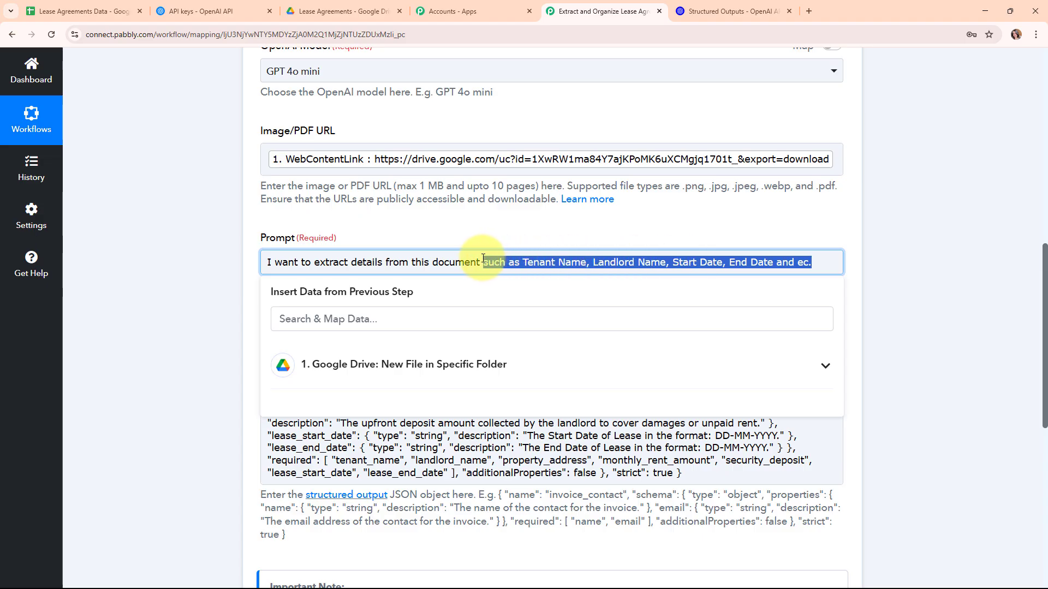
pyautogui.press('BackSpace')
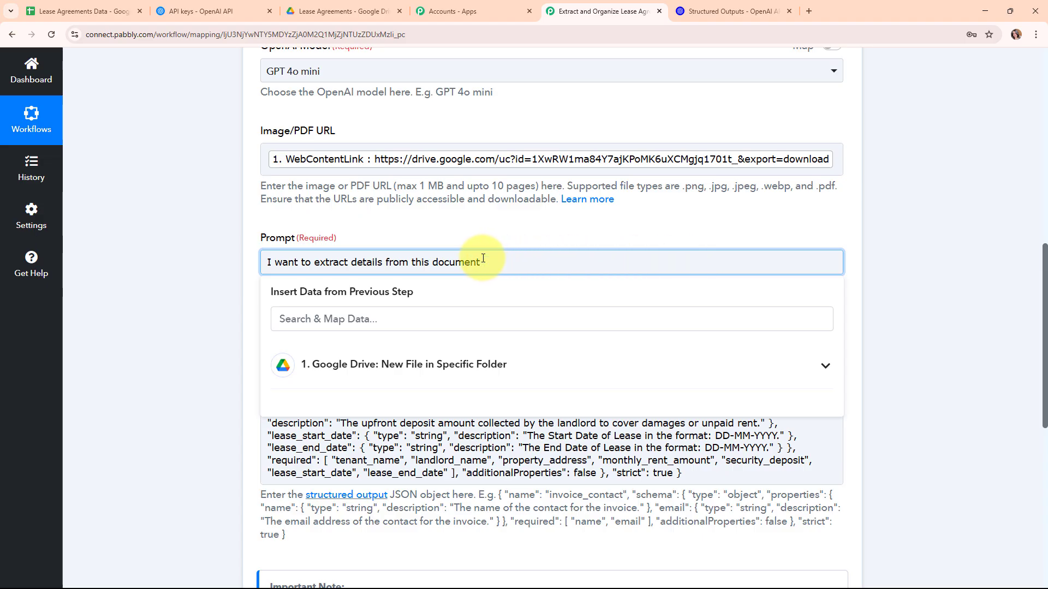
pyautogui.write('.')
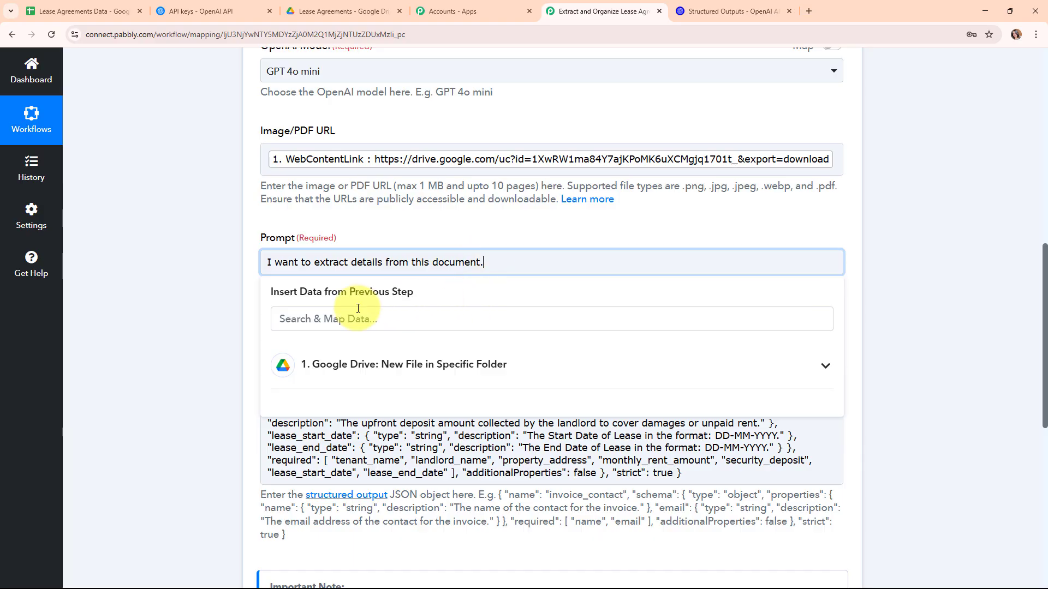
pyautogui.click(230, 284)
# - Save the OpenAI extraction step and send a test request, check the extracted lease fields, and collapse the step
pyautogui.scroll(-4, 729, 296)
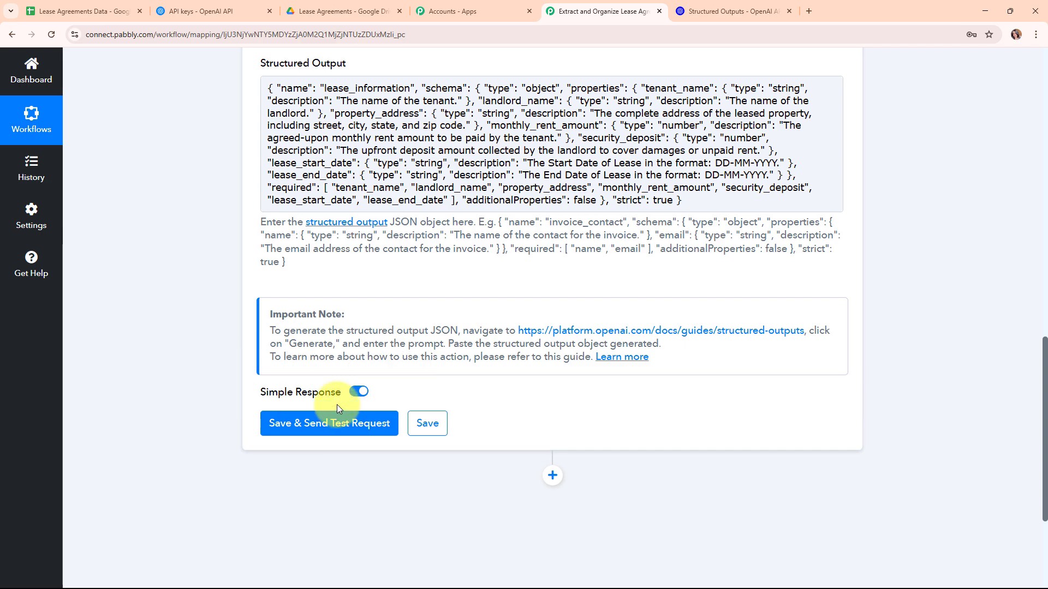
pyautogui.click(342, 423)
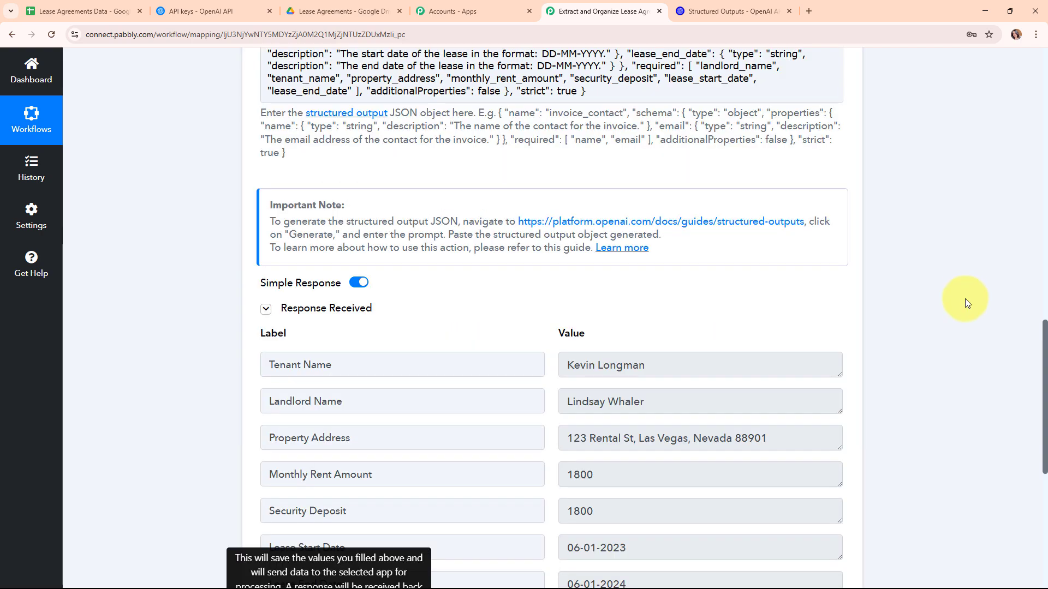
pyautogui.scroll(-3, 965, 300)
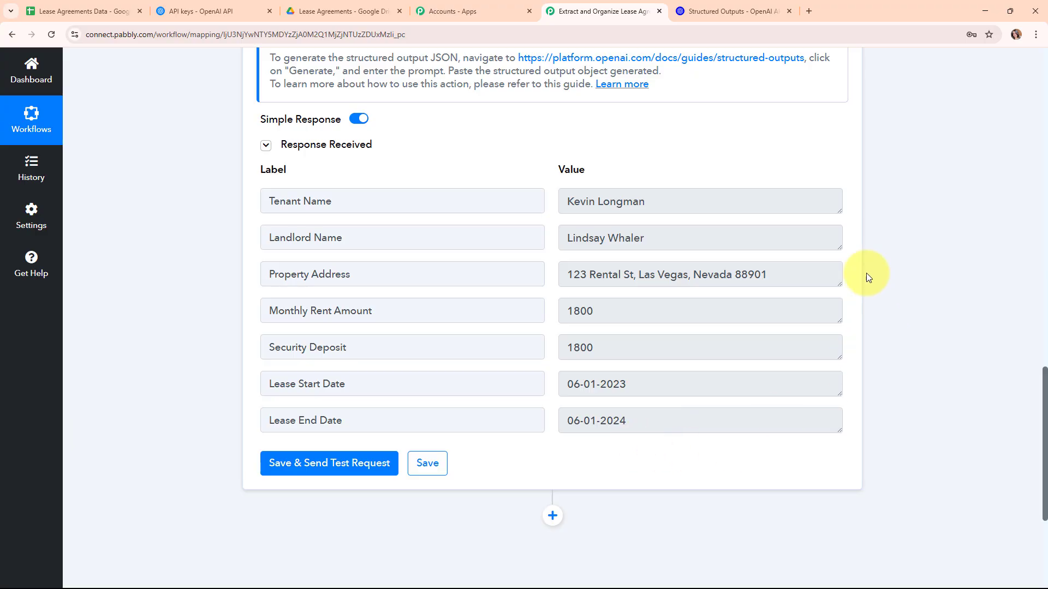
pyautogui.scroll(3, 859, 256)
pyautogui.scroll(13, 858, 251)
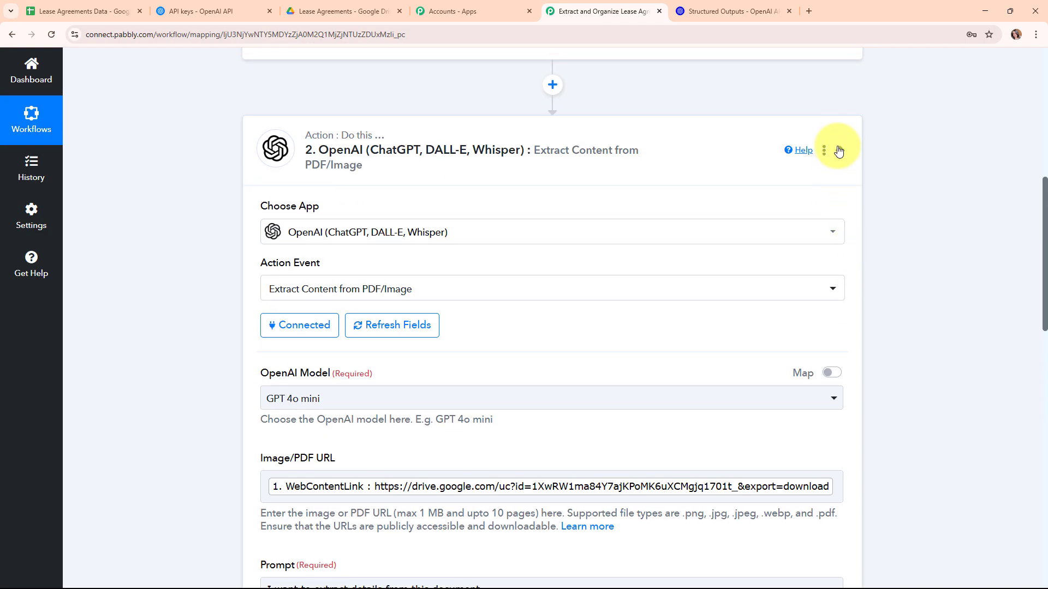
pyautogui.click(838, 149)
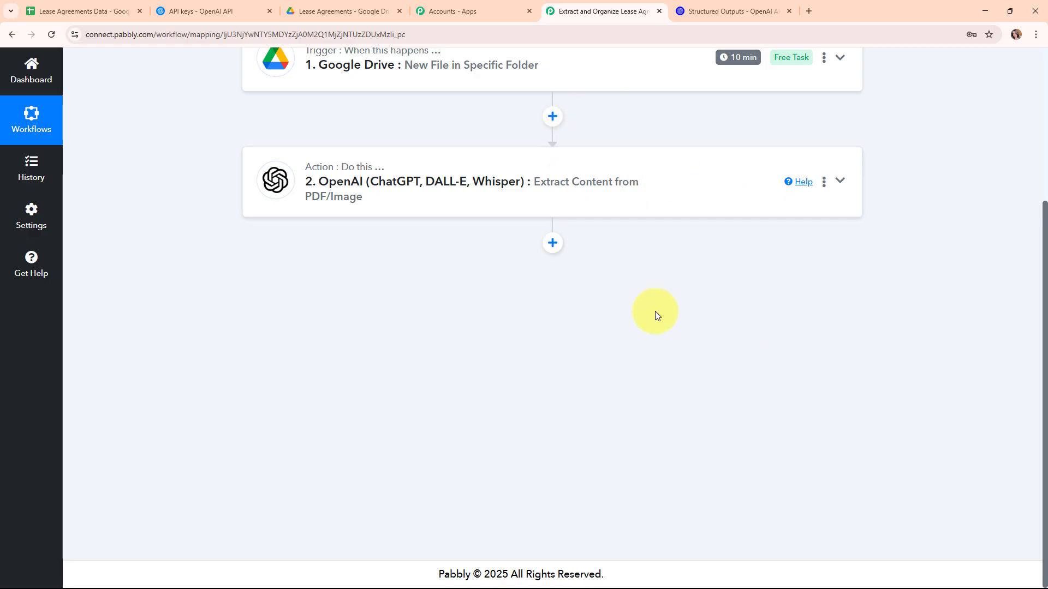
# - Add a Google Sheets action after the OpenAI step with the action event Add New Row
pyautogui.click(552, 242)
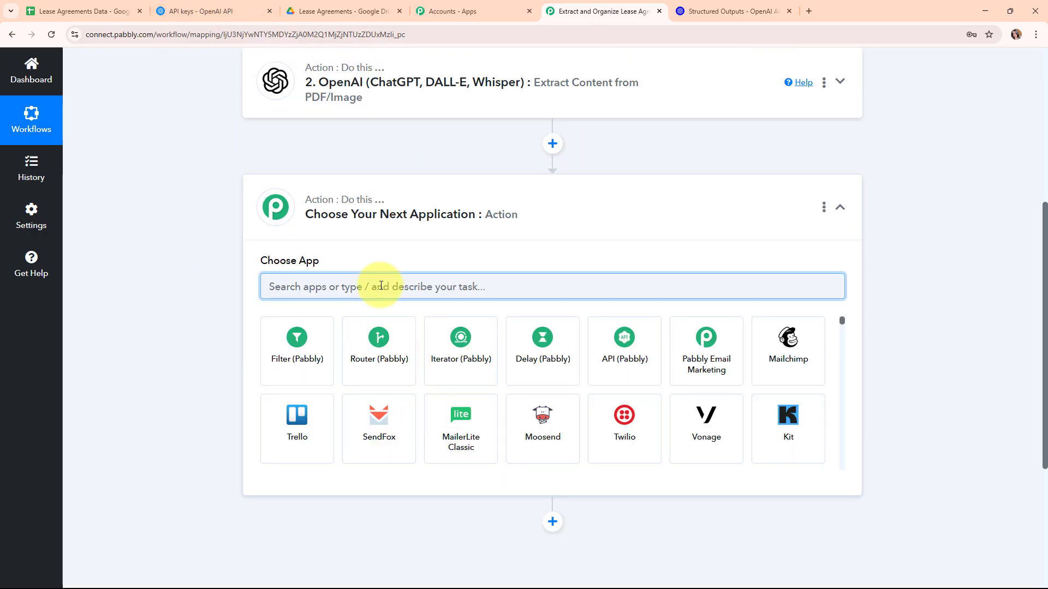
pyautogui.write('Goo')
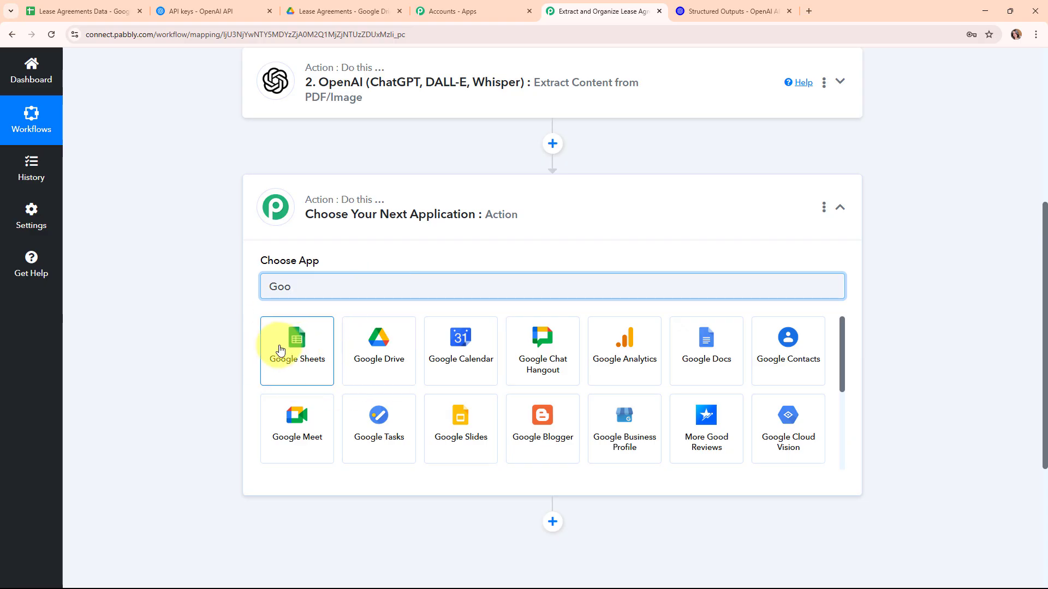
pyautogui.click(280, 350)
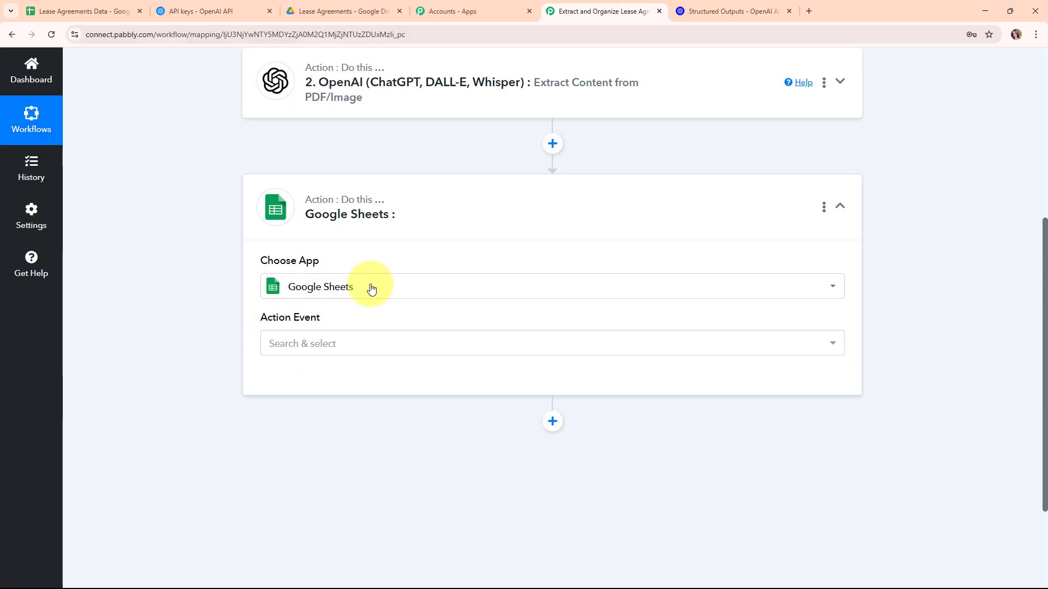
pyautogui.click(343, 341)
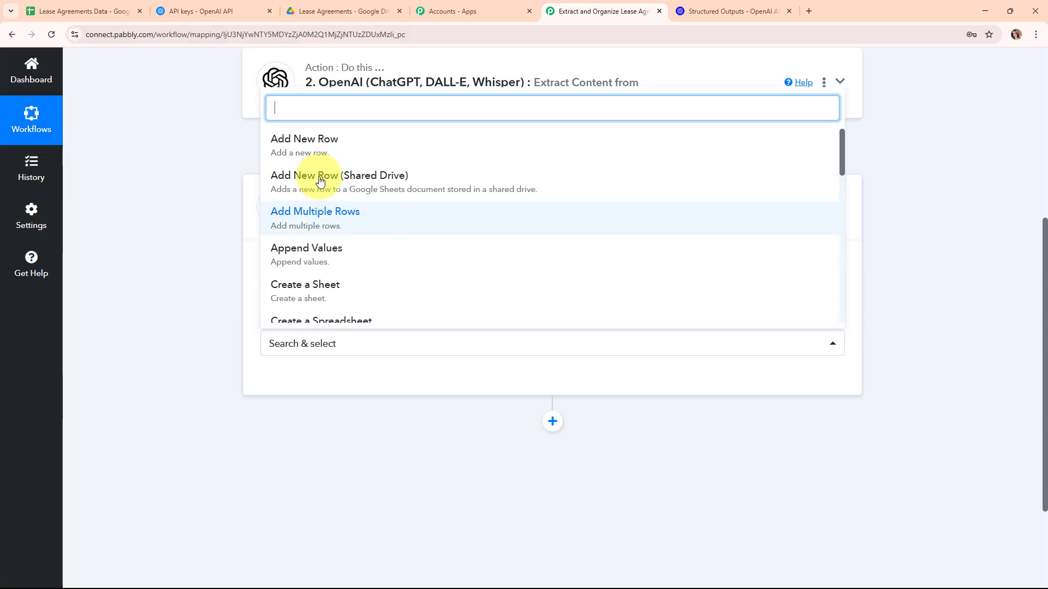
pyautogui.click(303, 145)
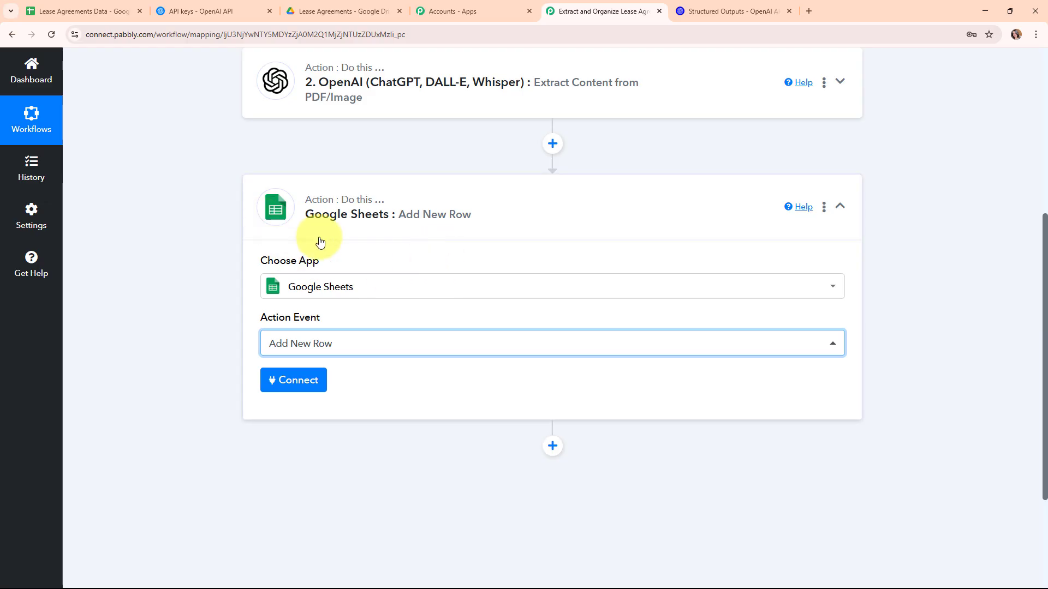
# - Connect Google Sheets through a new connection named "Google Sheets #108", signing in with Google and allowing the requested access
pyautogui.click(289, 382)
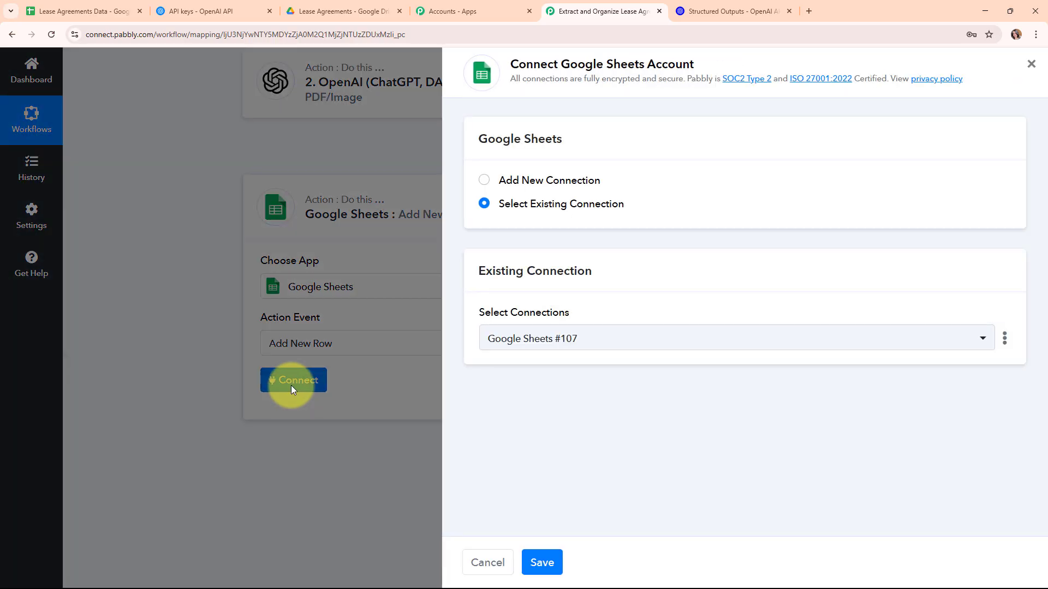
pyautogui.click(484, 182)
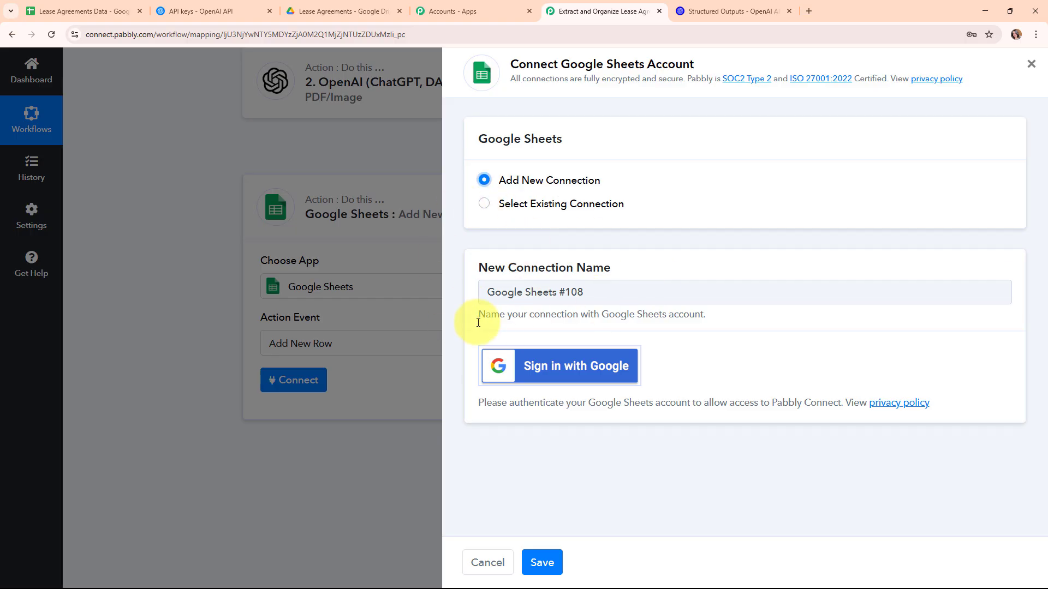
pyautogui.click(555, 364)
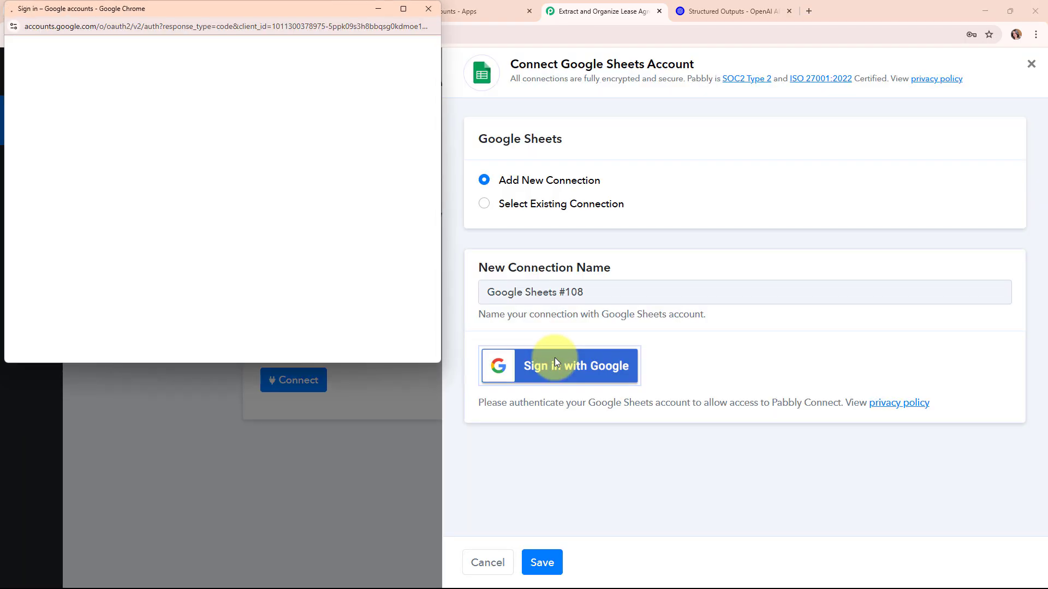
pyautogui.click(357, 119)
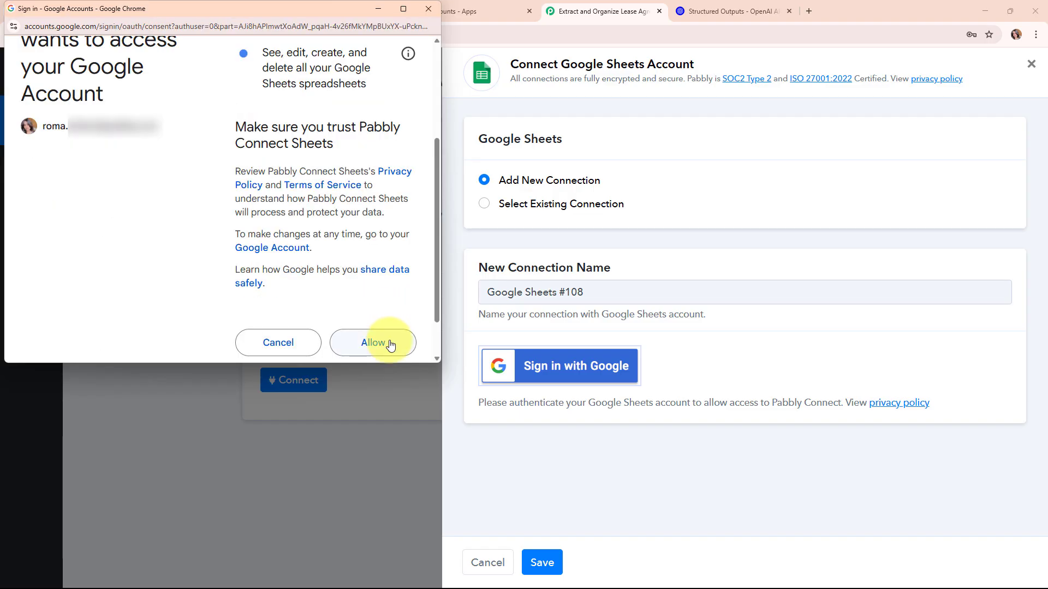
pyautogui.click(390, 344)
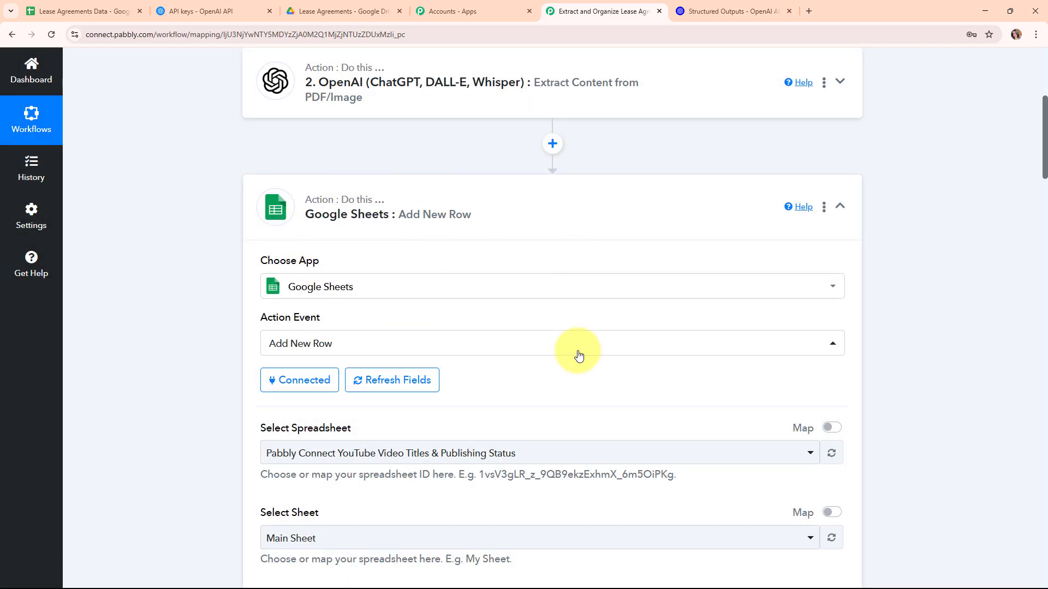
# - Set the Google Sheets step's spreadsheet to Lease Agreements Data and its sheet to Sheet1
pyautogui.scroll(-4, 563, 298)
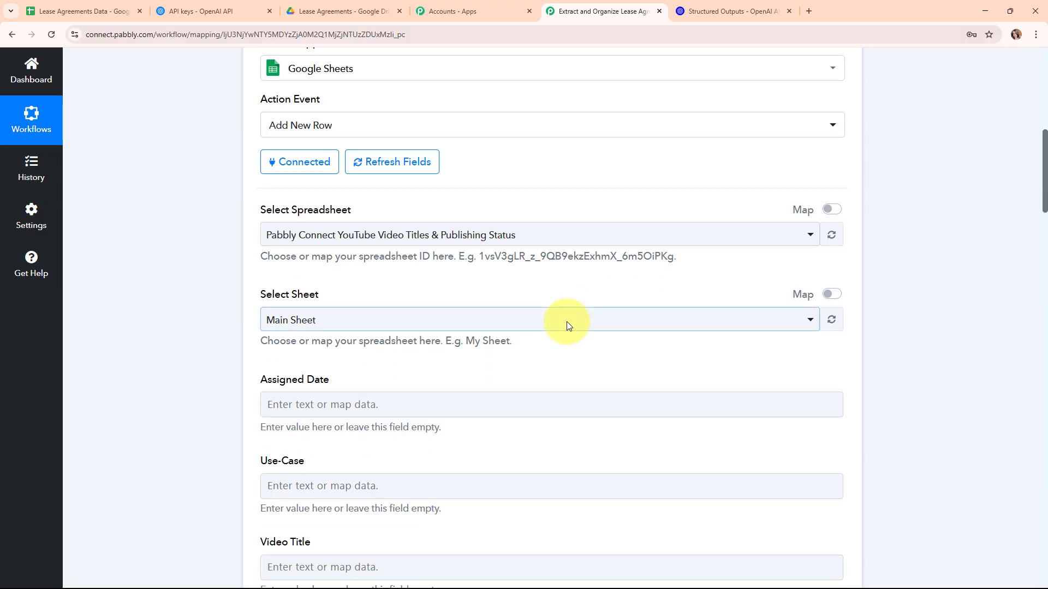
pyautogui.moveTo(258, 214); pyautogui.dragTo(424, 215)
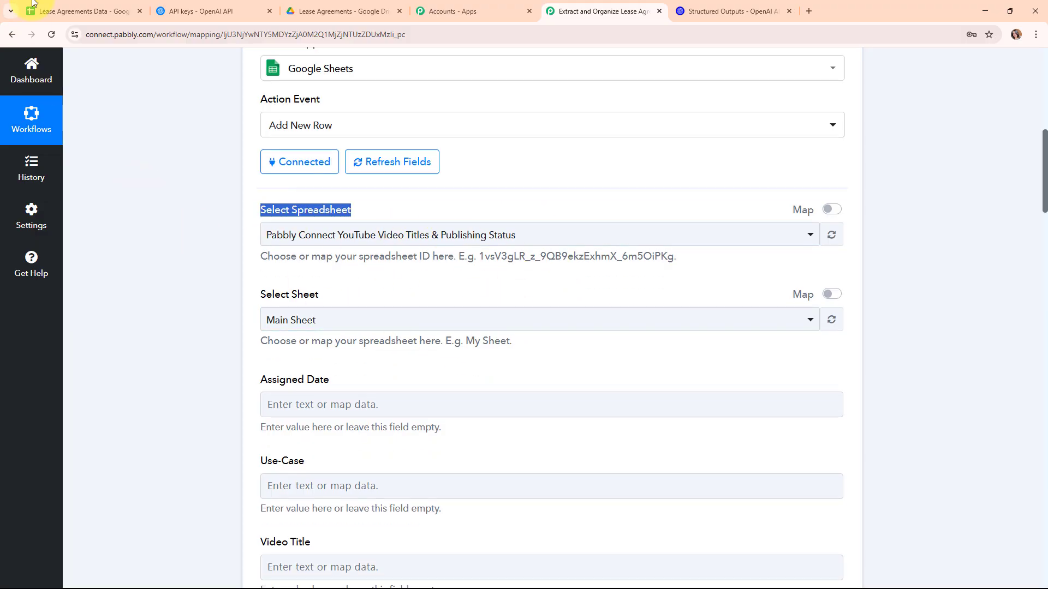
pyautogui.click(76, 6)
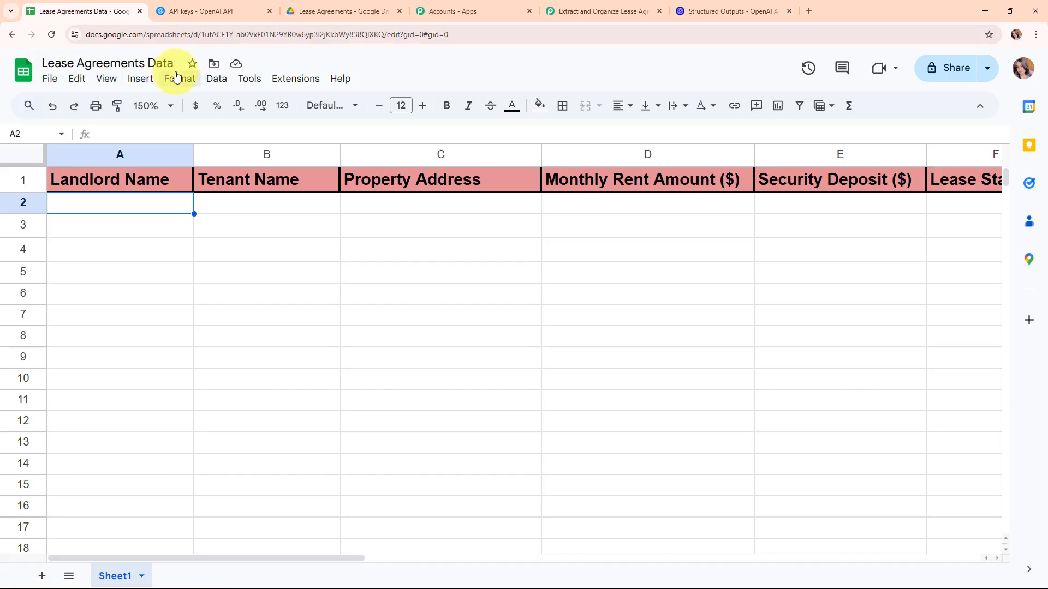
pyautogui.click(603, 11)
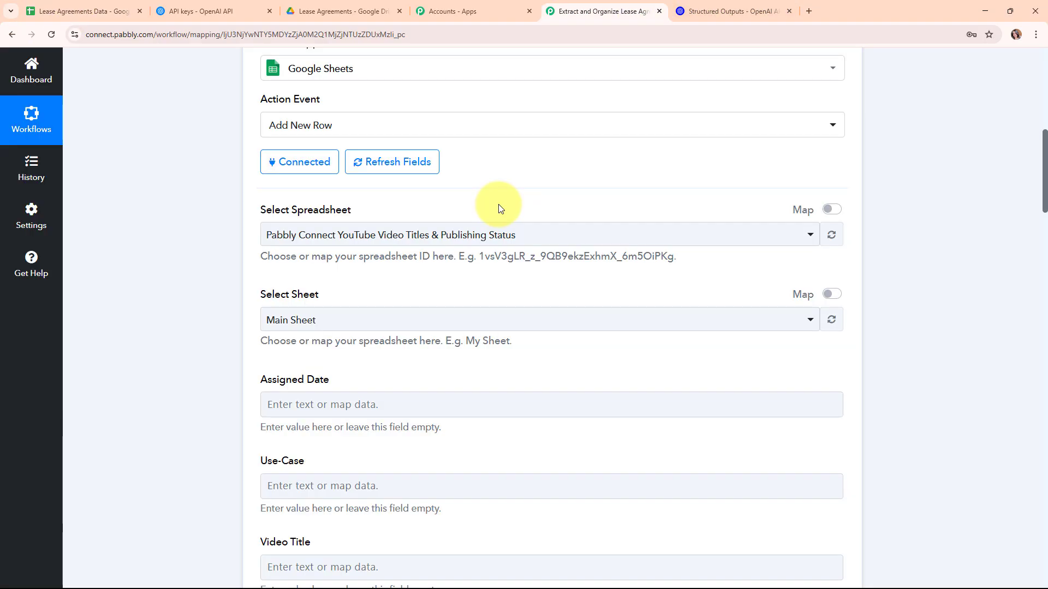
pyautogui.click(417, 236)
pyautogui.click(416, 322)
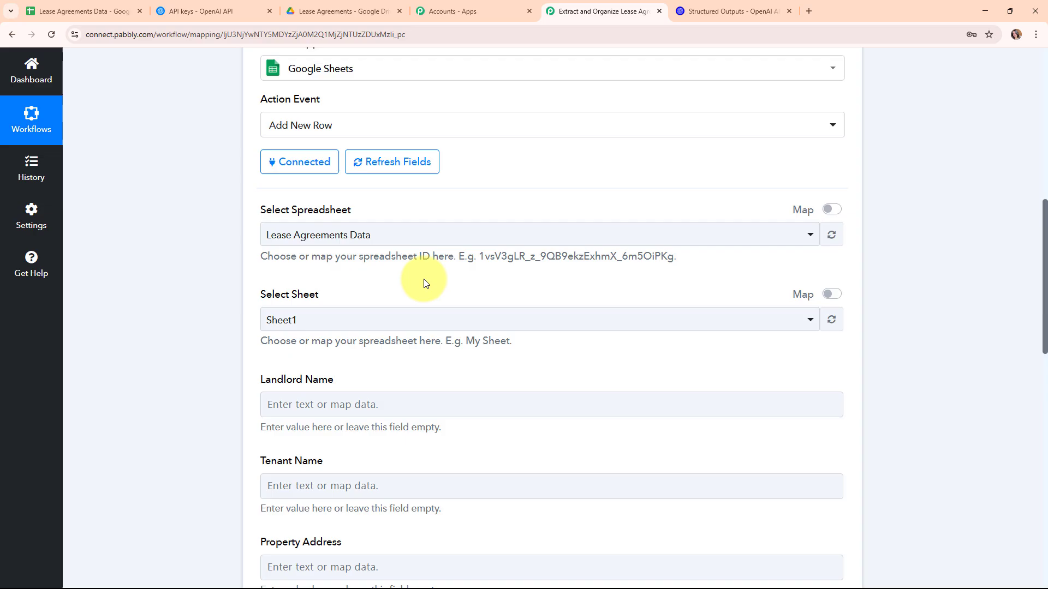
pyautogui.scroll(-2, 418, 245)
pyautogui.click(418, 212)
pyautogui.click(422, 275)
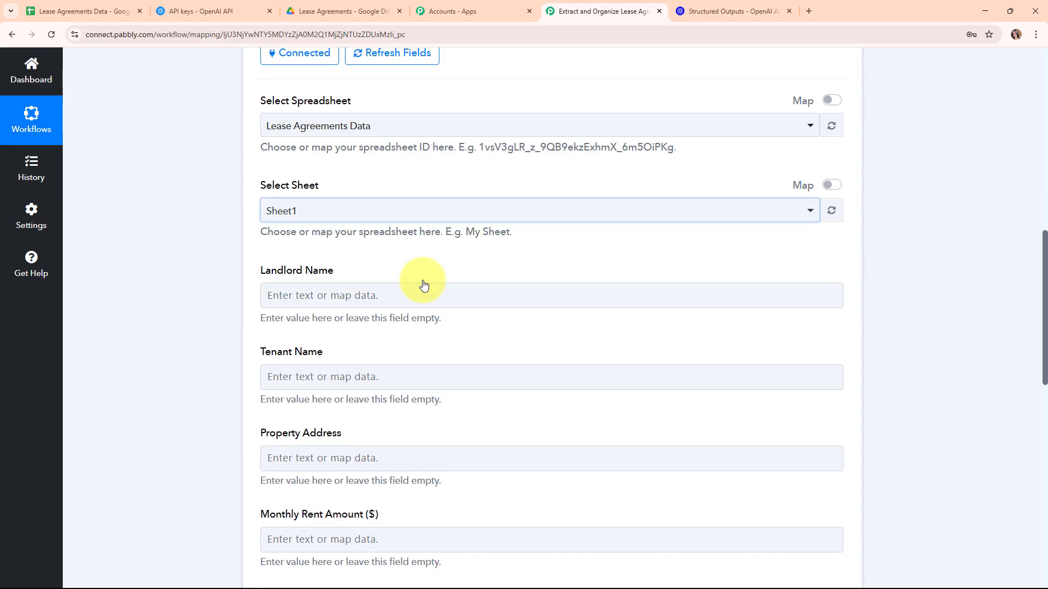
# - Review the Google Sheets step's row fields and compare them with the column headers in the Lease Agreements Data spreadsheet
pyautogui.scroll(-3, 503, 235)
pyautogui.click(366, 125)
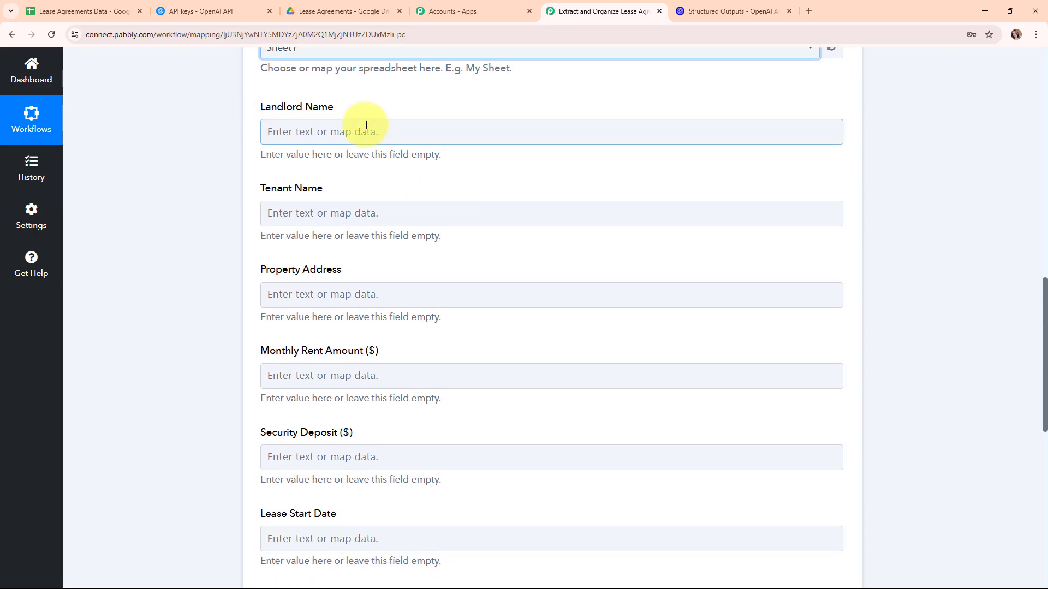
pyautogui.scroll(-2, 385, 289)
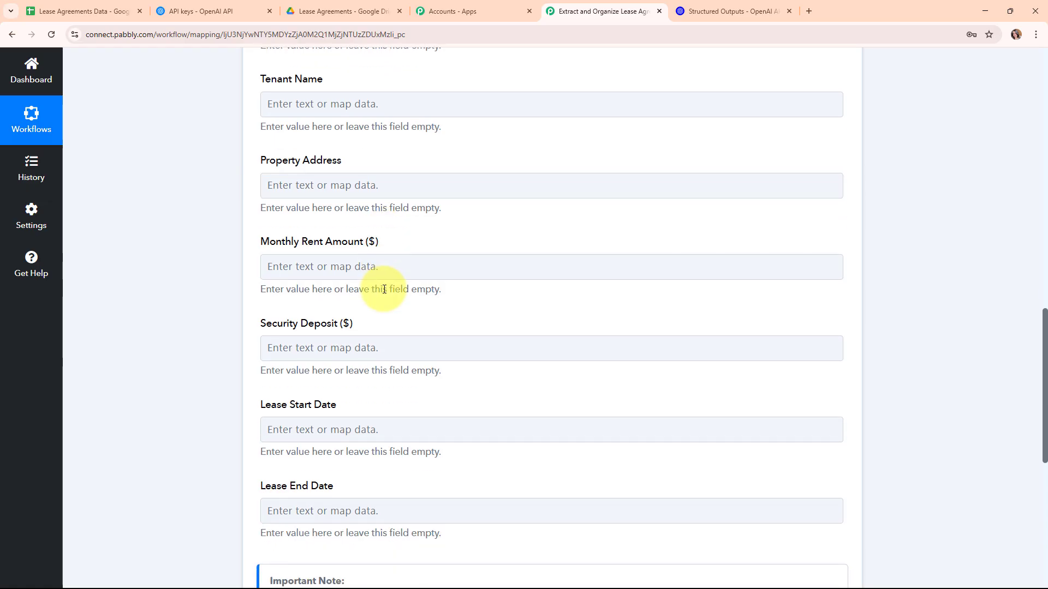
pyautogui.scroll(-2, 392, 330)
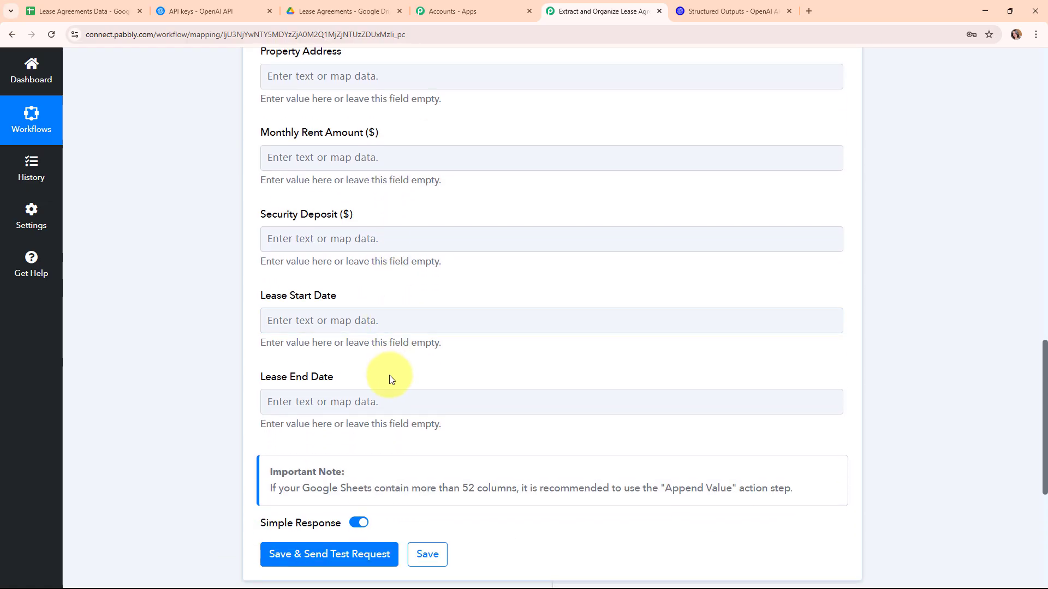
pyautogui.scroll(5, 542, 297)
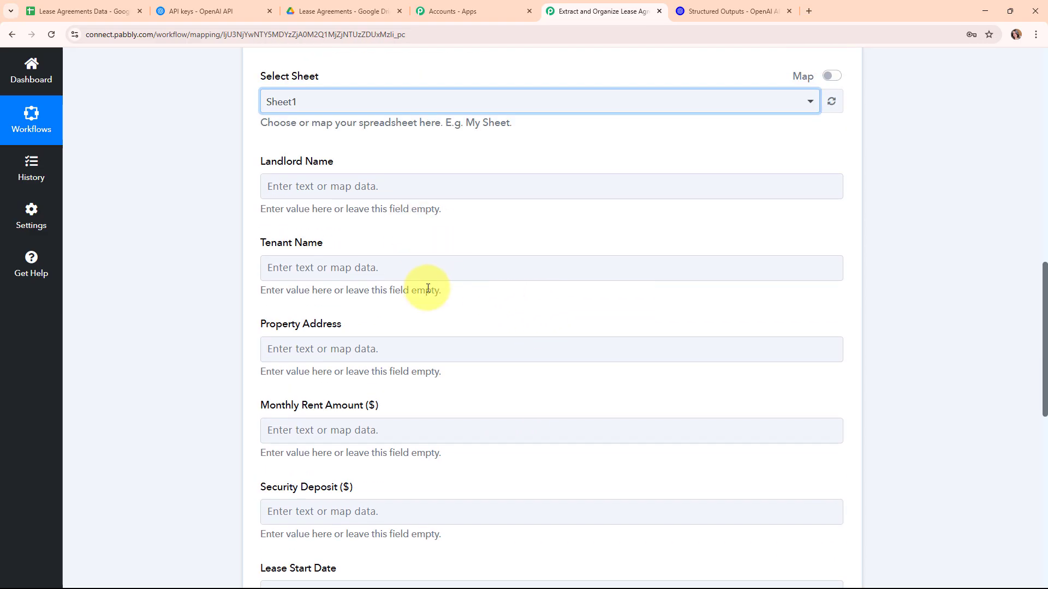
pyautogui.hotkey('ctrl', '1')
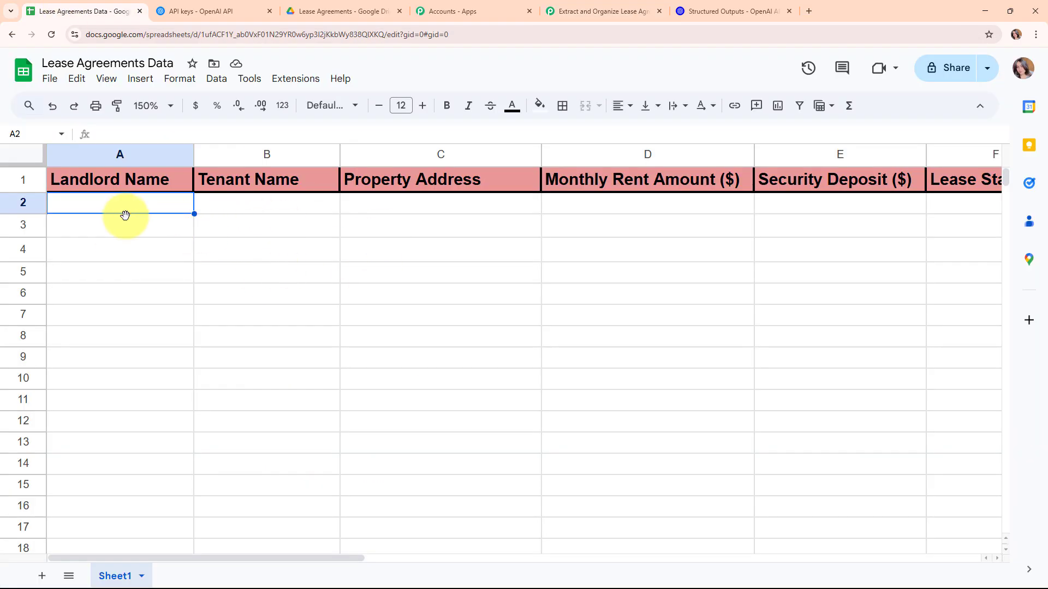
pyautogui.hotkey('ctrl', '5')
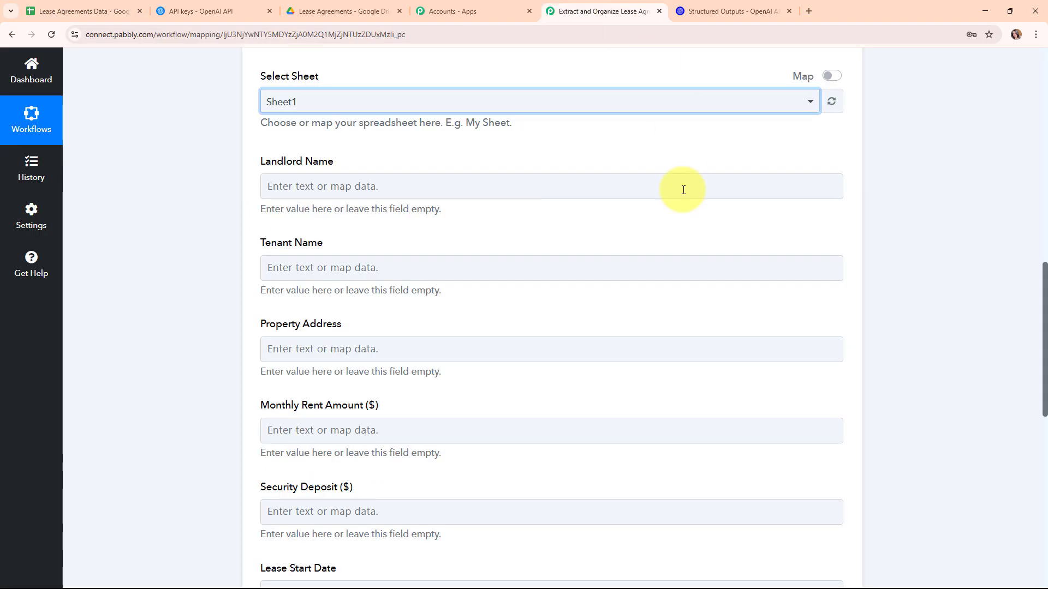
# - Map the Landlord Name and Tenant Name fields to the matching values from the OpenAI extraction step
pyautogui.click(281, 187)
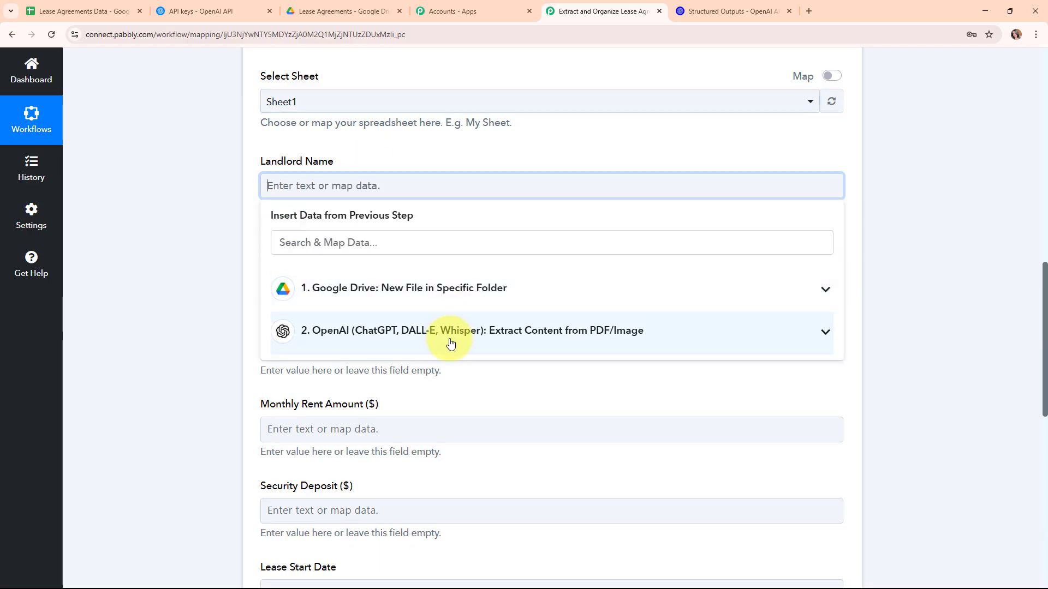
pyautogui.click(450, 343)
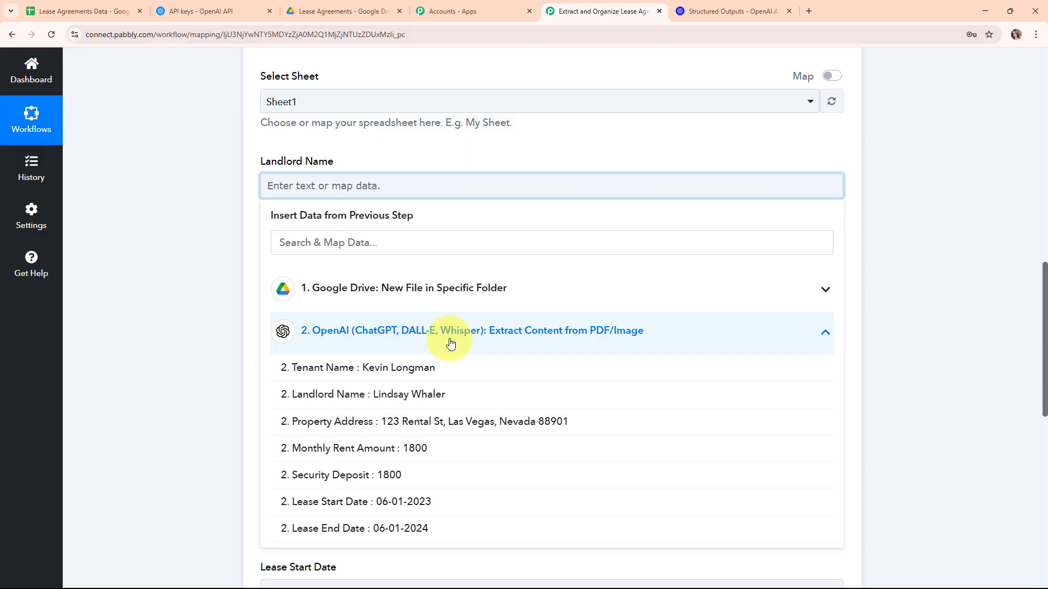
pyautogui.click(442, 394)
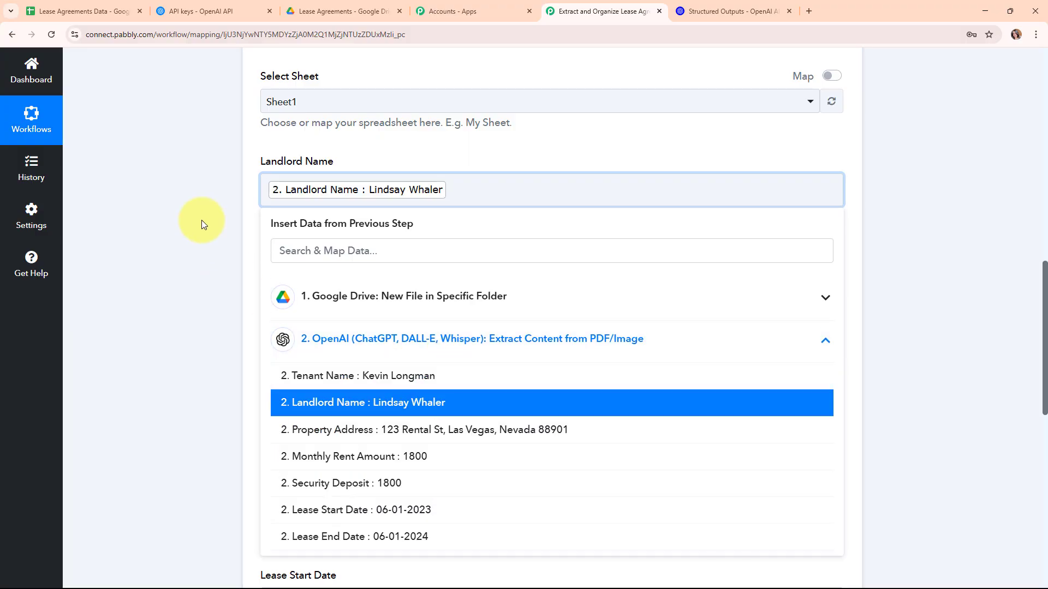
pyautogui.click(333, 273)
pyautogui.click(348, 419)
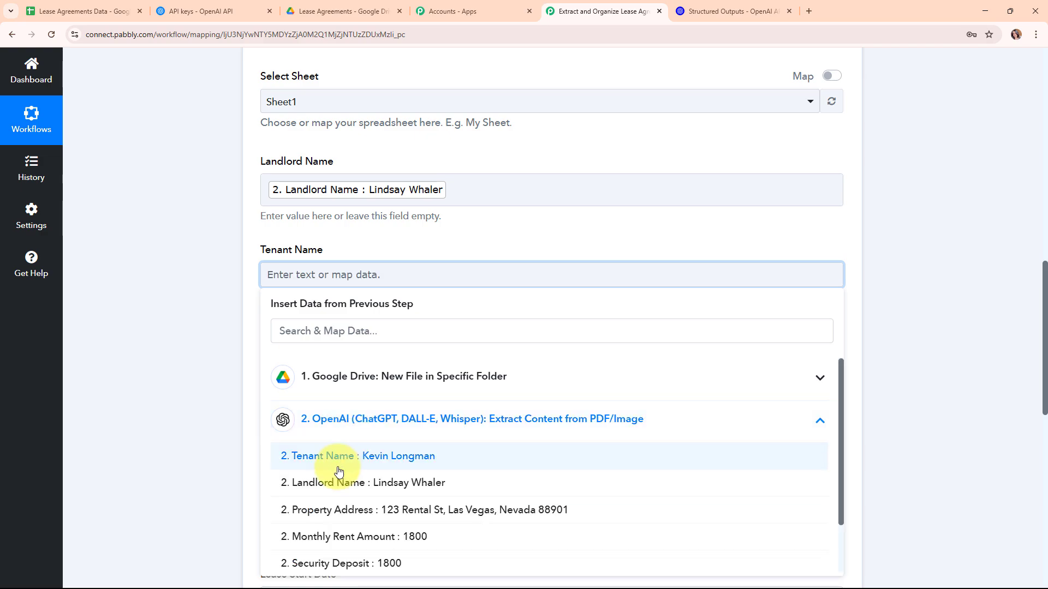
pyautogui.click(339, 458)
# - Map the Property Address, Monthly Rent Amount ($) and Security Deposit ($) fields to the matching OpenAI step values
pyautogui.scroll(-5, 673, 162)
pyautogui.click(320, 145)
pyautogui.click(350, 306)
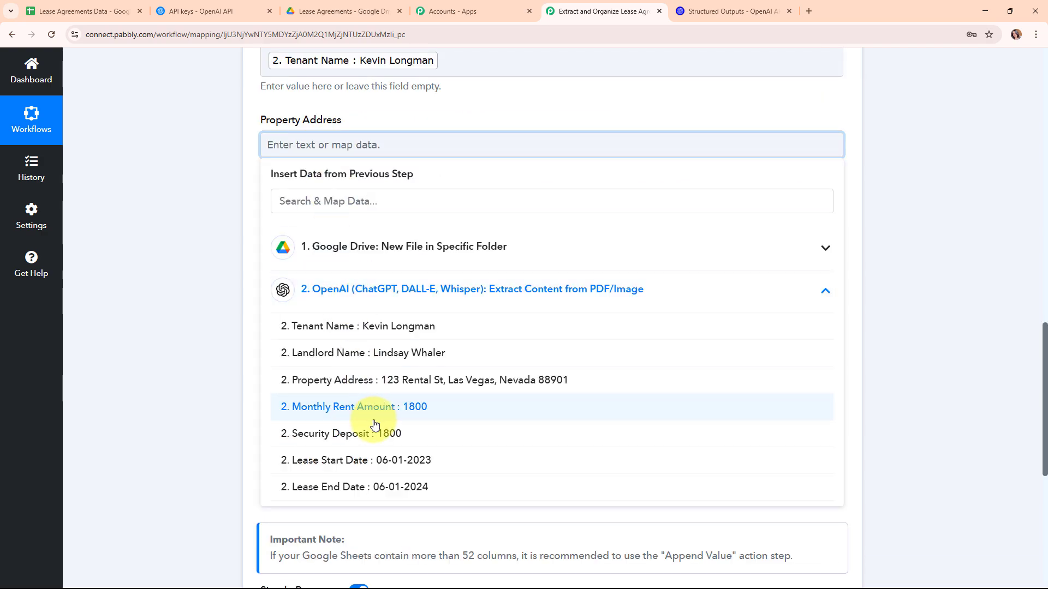
pyautogui.click(297, 375)
pyautogui.scroll(-2, 333, 164)
pyautogui.click(315, 119)
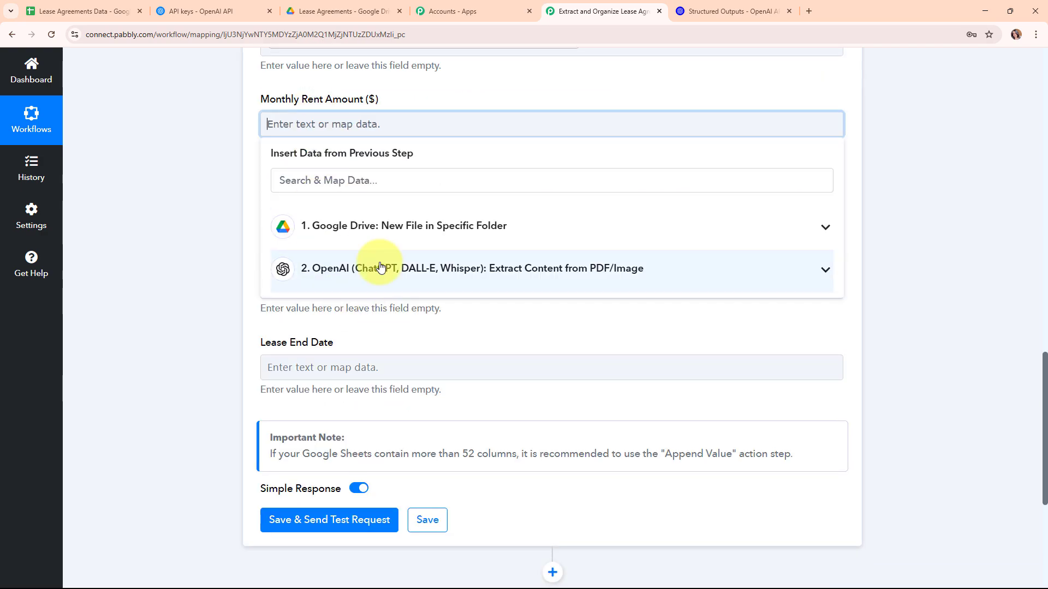
pyautogui.click(382, 267)
pyautogui.click(381, 391)
pyautogui.click(367, 225)
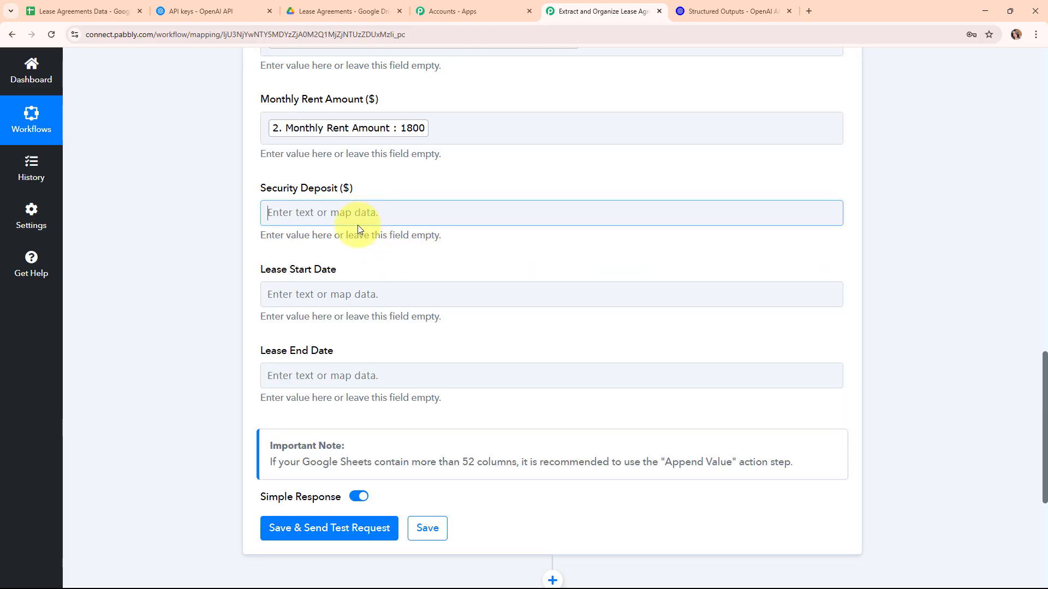
pyautogui.click(339, 364)
pyautogui.click(343, 502)
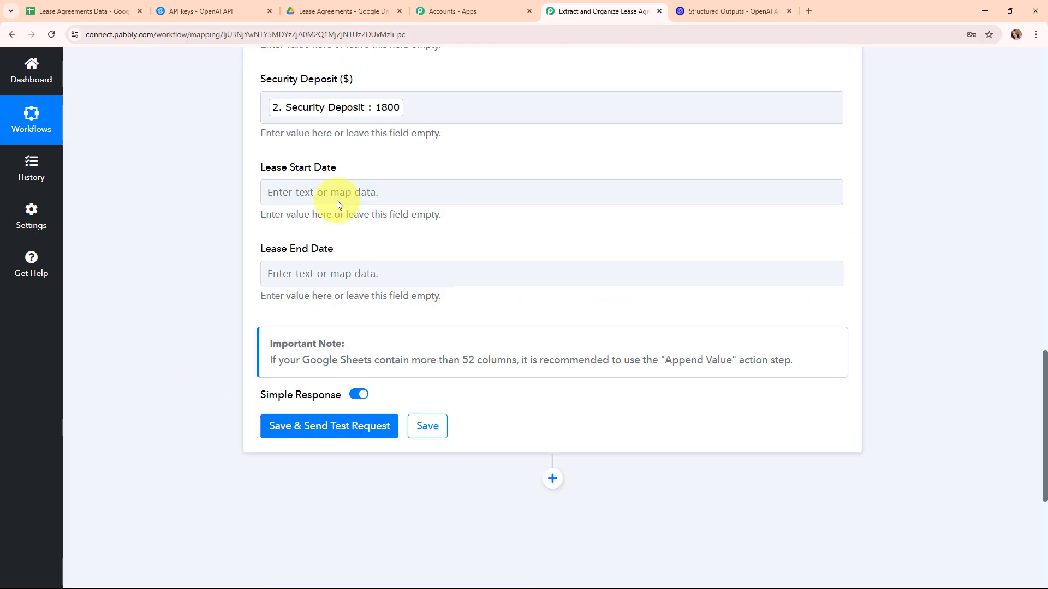
# - Map the Lease Start Date and Lease End Date fields to the matching OpenAI step values
pyautogui.click(299, 192)
pyautogui.click(427, 344)
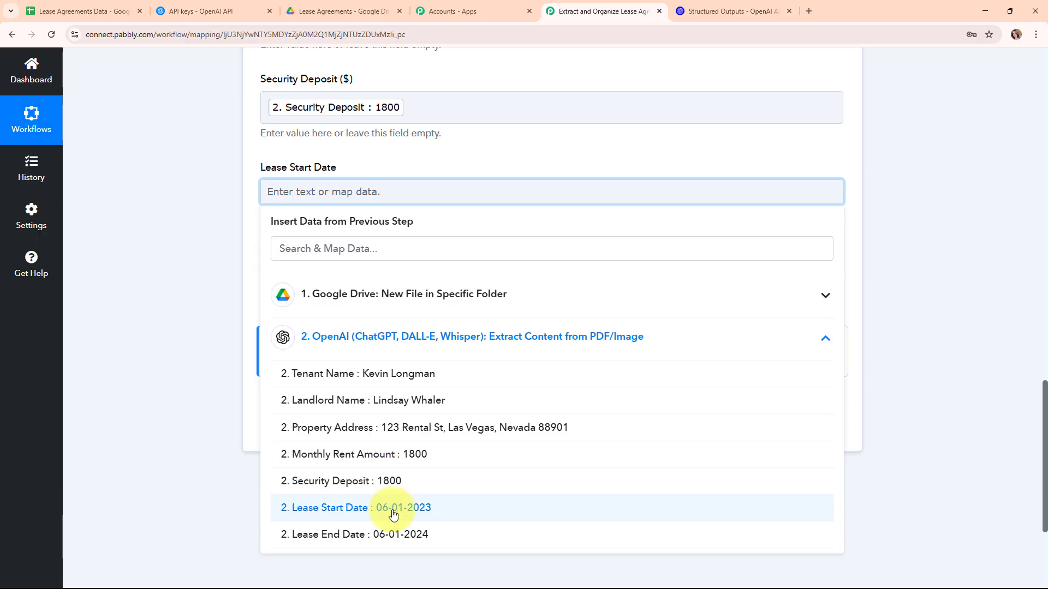
pyautogui.click(392, 510)
pyautogui.click(327, 278)
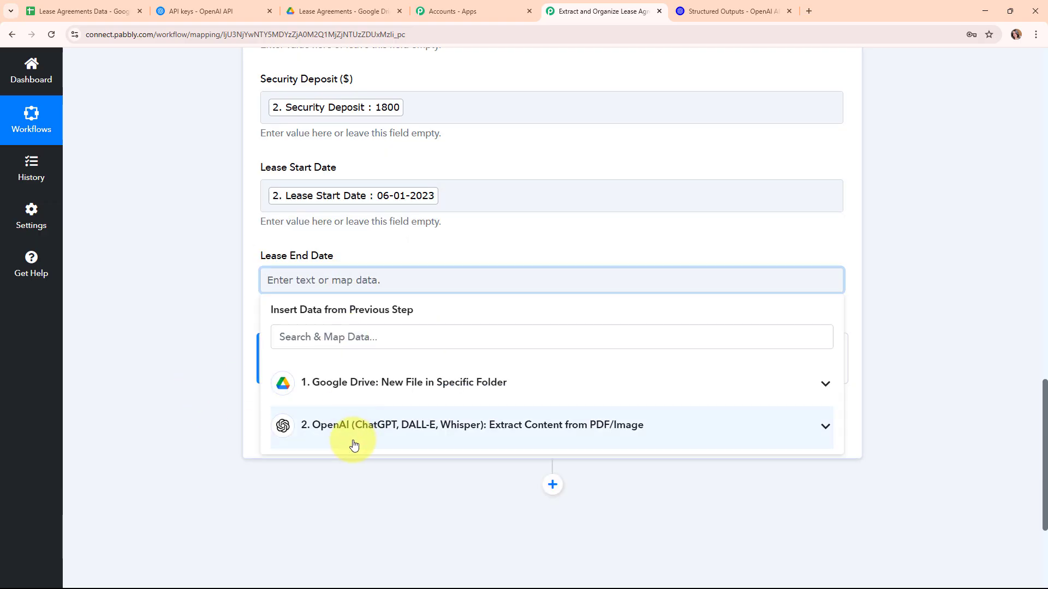
pyautogui.click(345, 430)
pyautogui.scroll(-2, 312, 546)
pyautogui.click(328, 556)
pyautogui.click(199, 324)
# - Check the mapped fields, save the Google Sheets step with a test request, and collapse the step after reviewing the response
pyautogui.scroll(4, 571, 191)
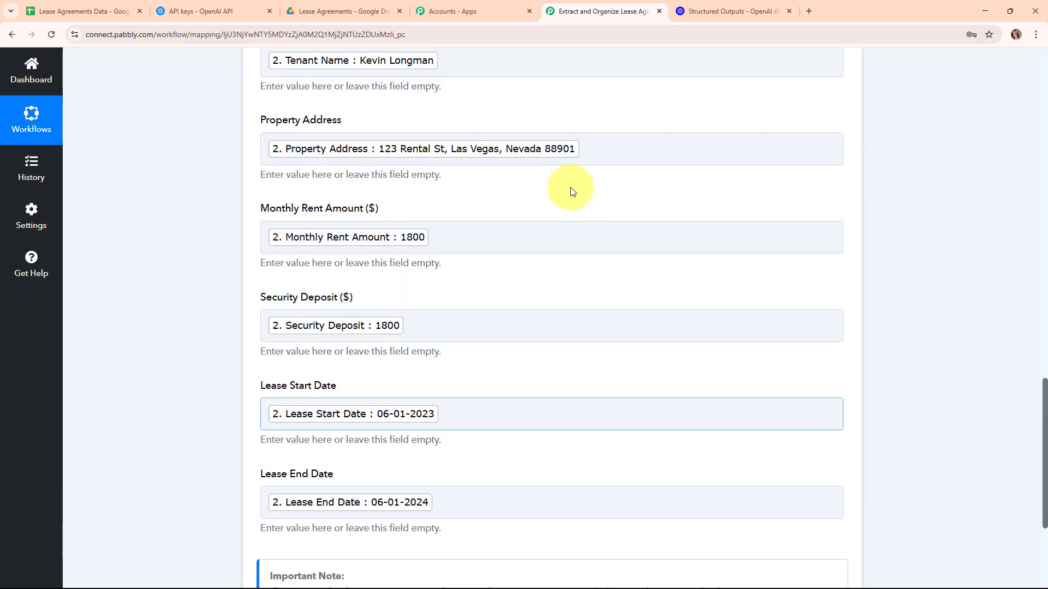
pyautogui.scroll(-3, 571, 192)
pyautogui.scroll(-5, 571, 188)
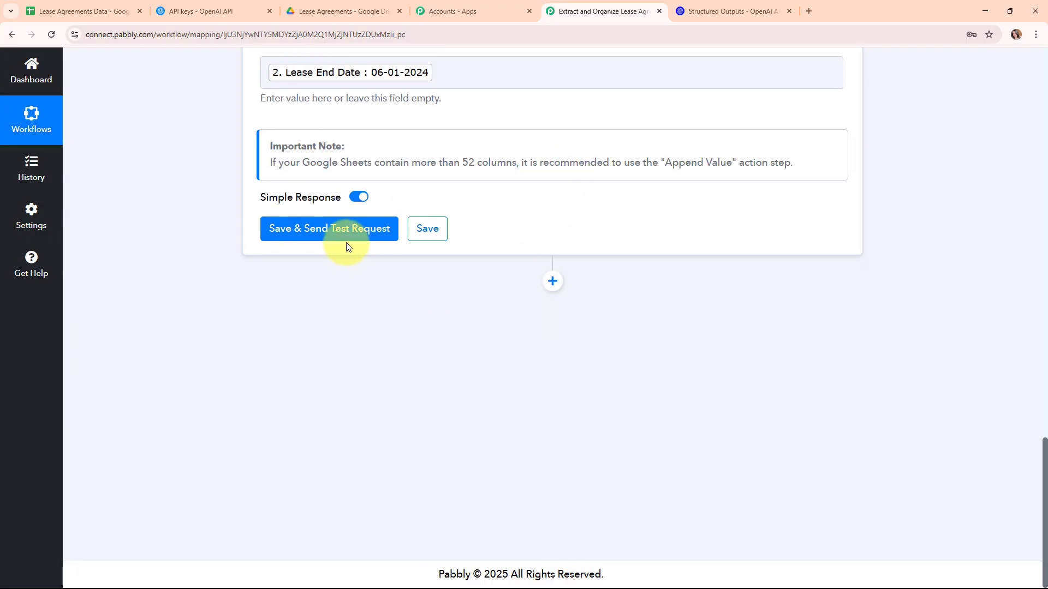
pyautogui.click(343, 234)
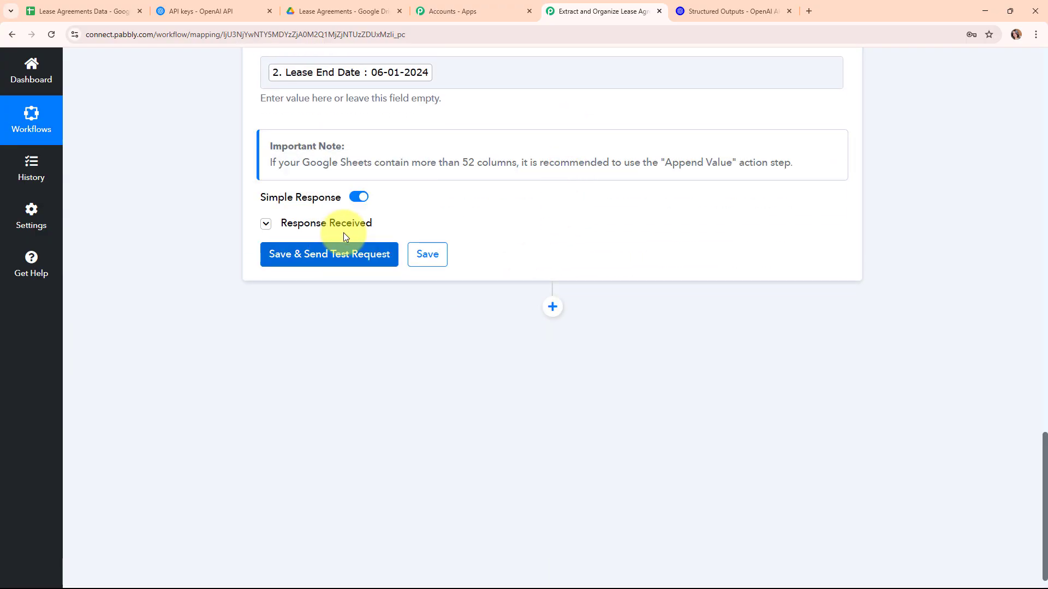
pyautogui.scroll(-3, 659, 259)
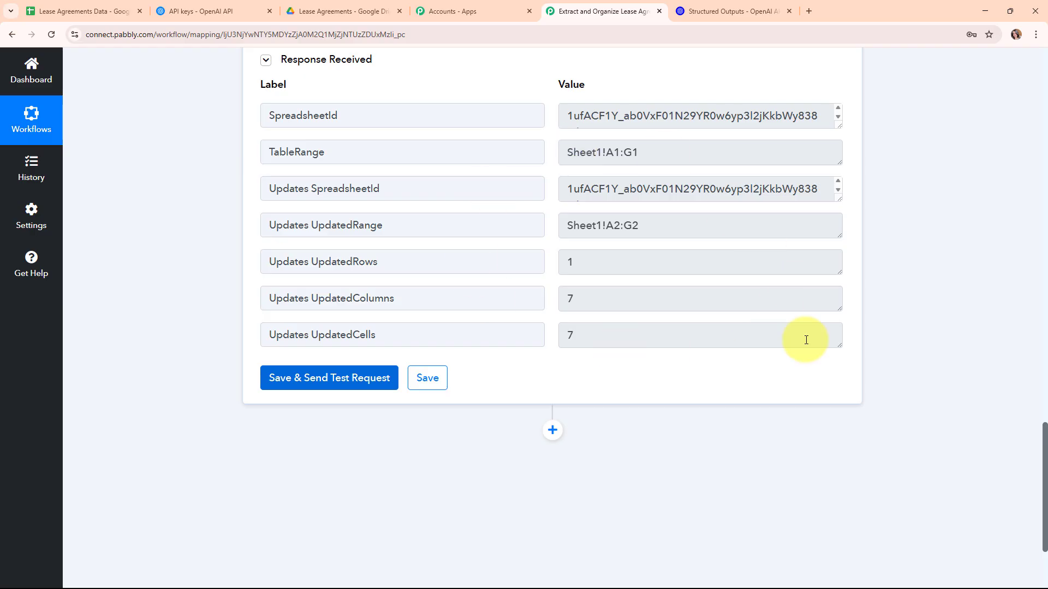
pyautogui.scroll(15, 899, 253)
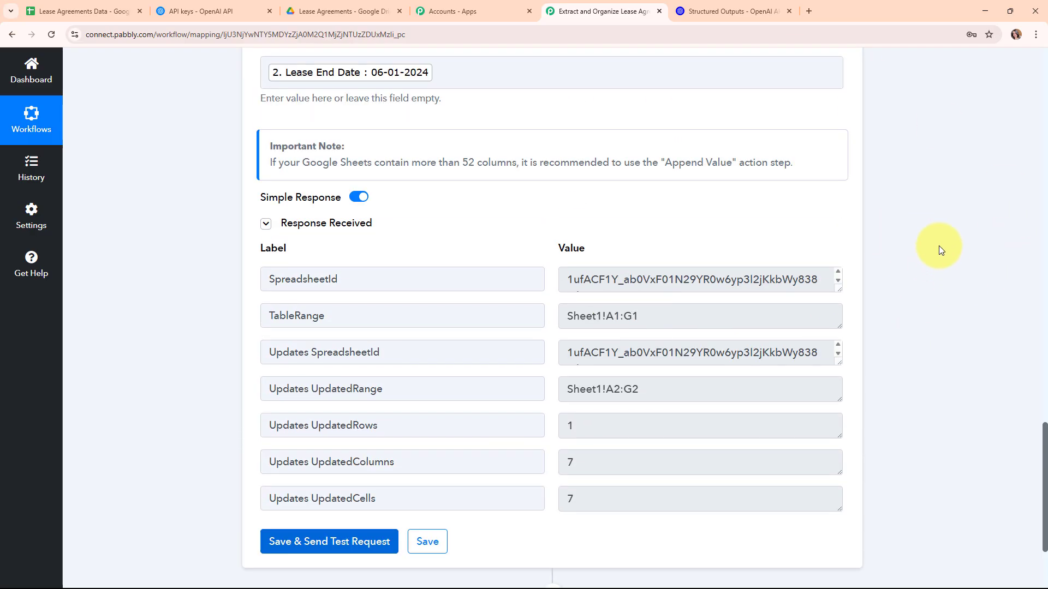
pyautogui.scroll(3, 968, 221)
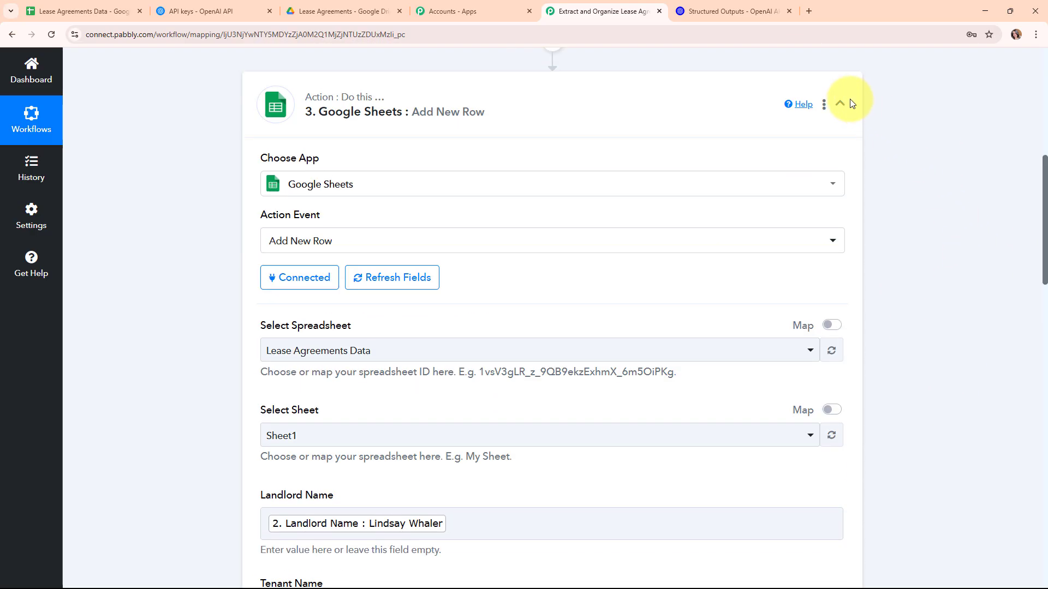
pyautogui.click(840, 103)
pyautogui.scroll(5, 957, 184)
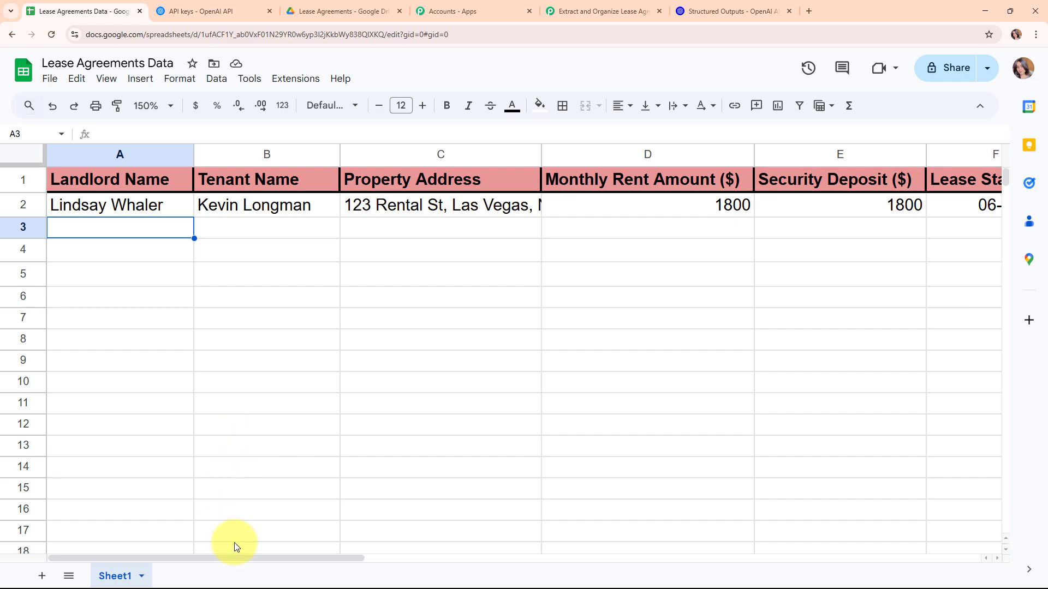
# - Check the added lease row in the Lease Agreements Data spreadsheet and return to the workflow to review its three steps
pyautogui.moveTo(230, 559); pyautogui.dragTo(198, 556)
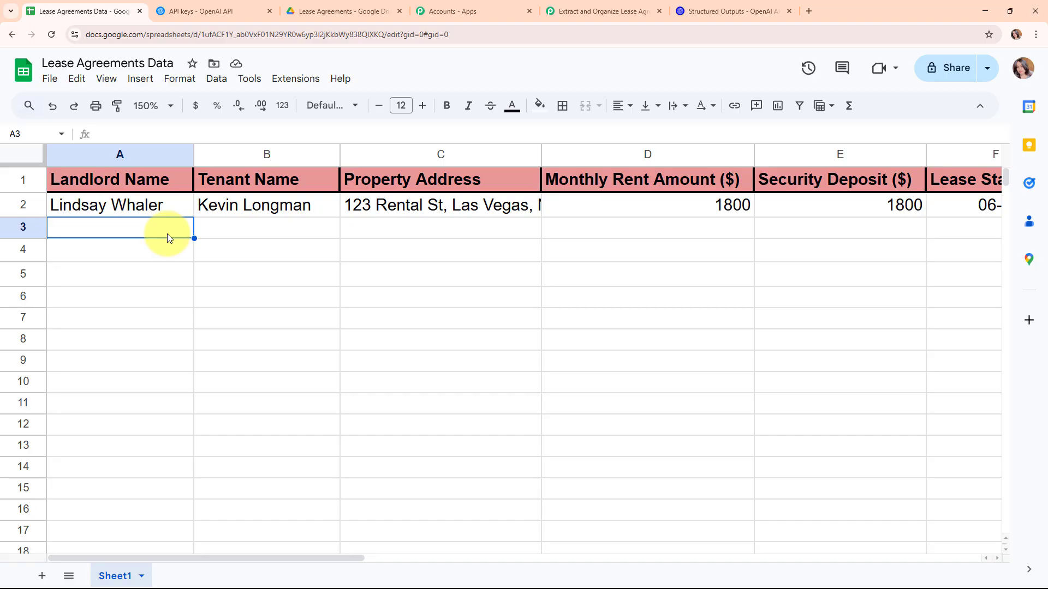
pyautogui.click(578, 6)
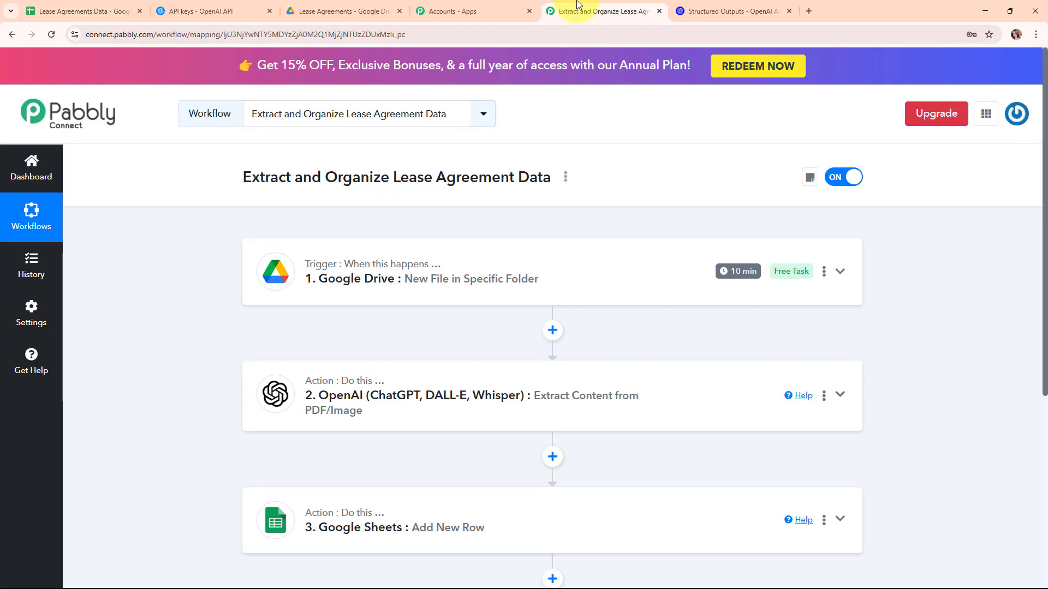
pyautogui.scroll(-3, 339, 145)
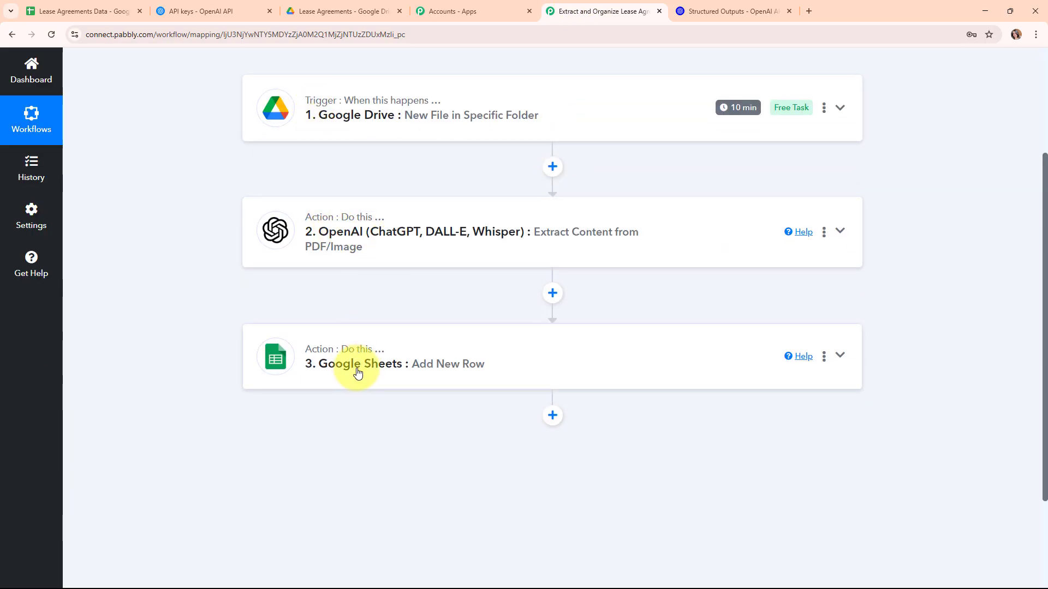
pyautogui.scroll(1, 451, 285)
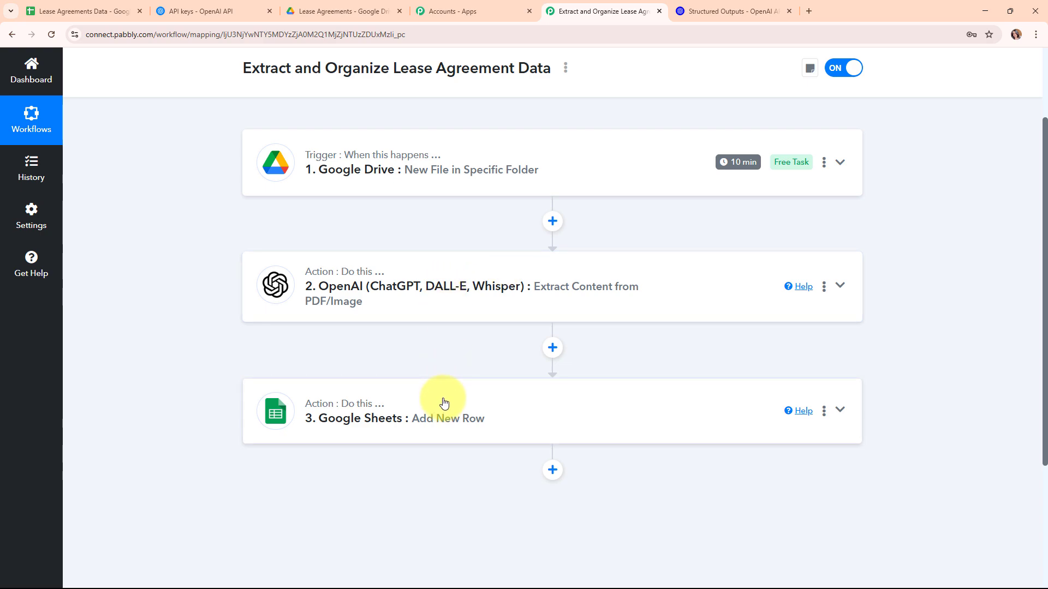
pyautogui.scroll(2, 243, 217)
pyautogui.moveTo(241, 175); pyautogui.dragTo(539, 194)
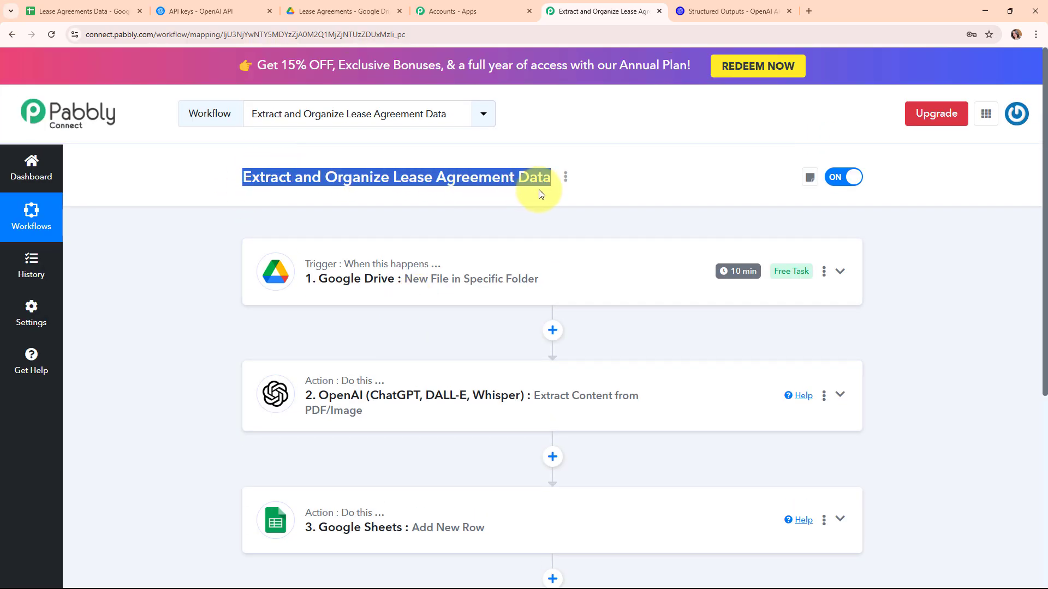
pyautogui.click(540, 209)
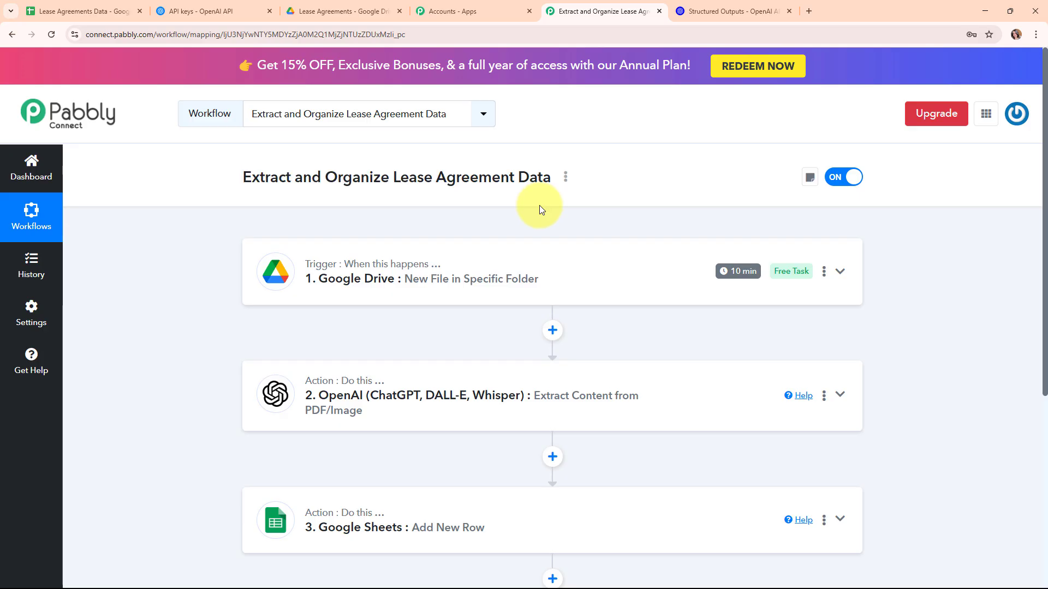